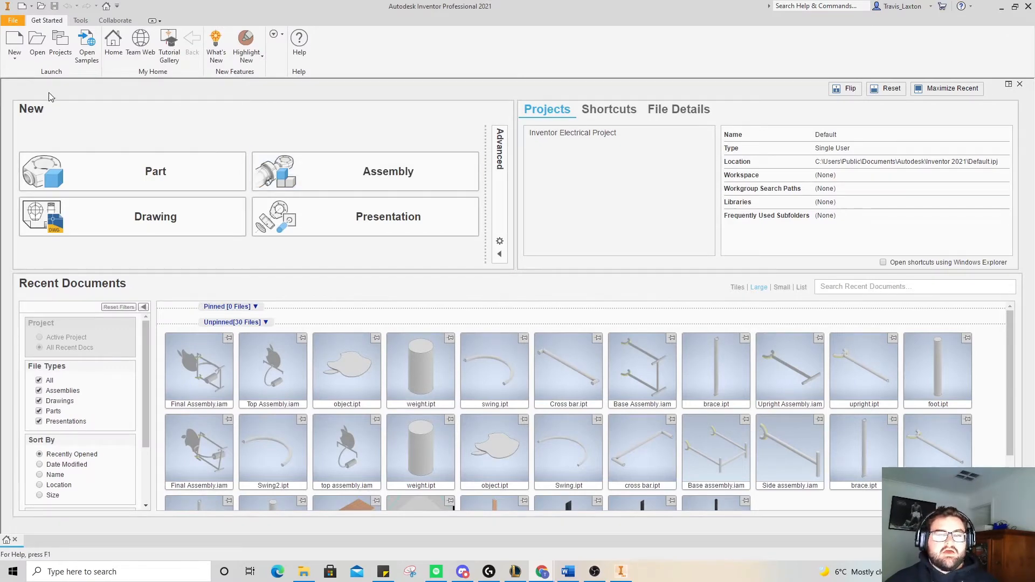
# - Create a new metric part file from the Standard (mm).ipt template
pyautogui.click(14, 41)
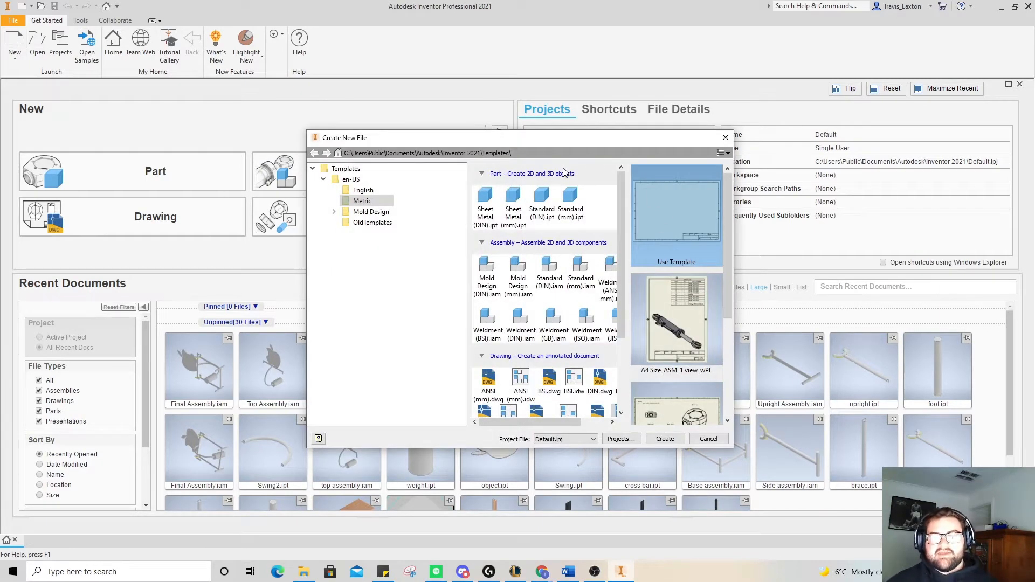
pyautogui.click(572, 201)
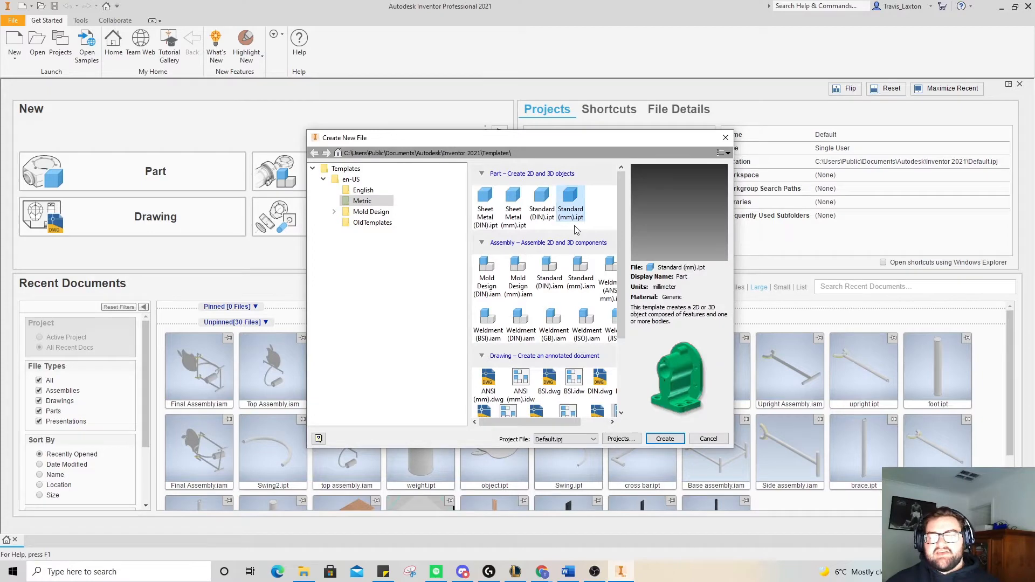
pyautogui.click(664, 439)
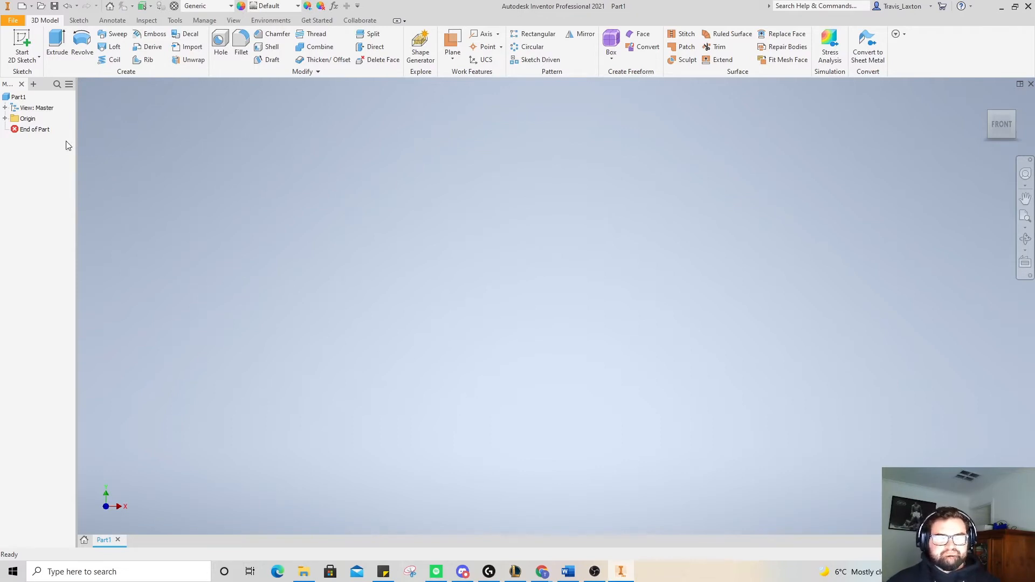
# - Start a 2D sketch on the horizontal XZ origin plane
pyautogui.click(22, 51)
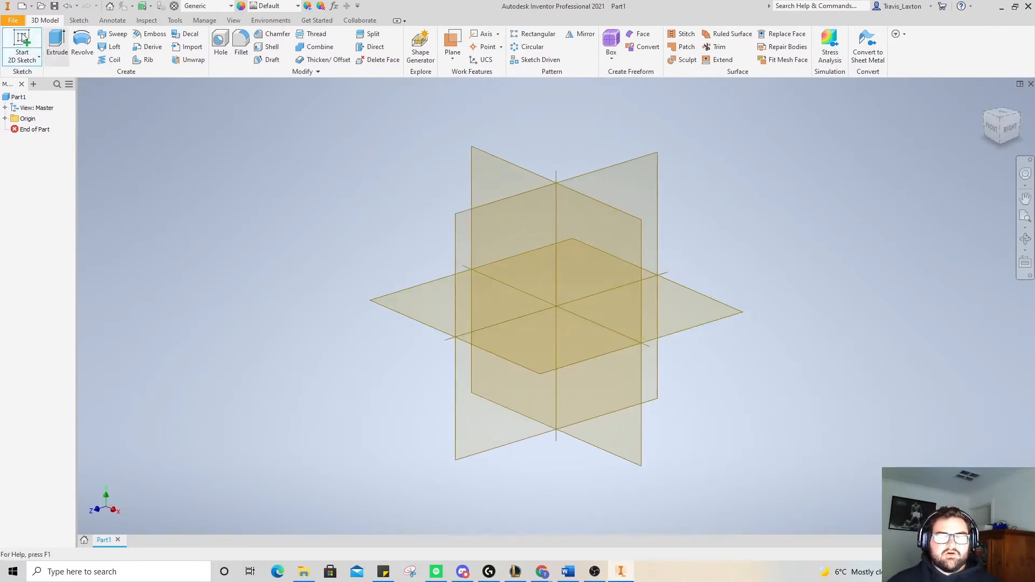
pyautogui.click(430, 315)
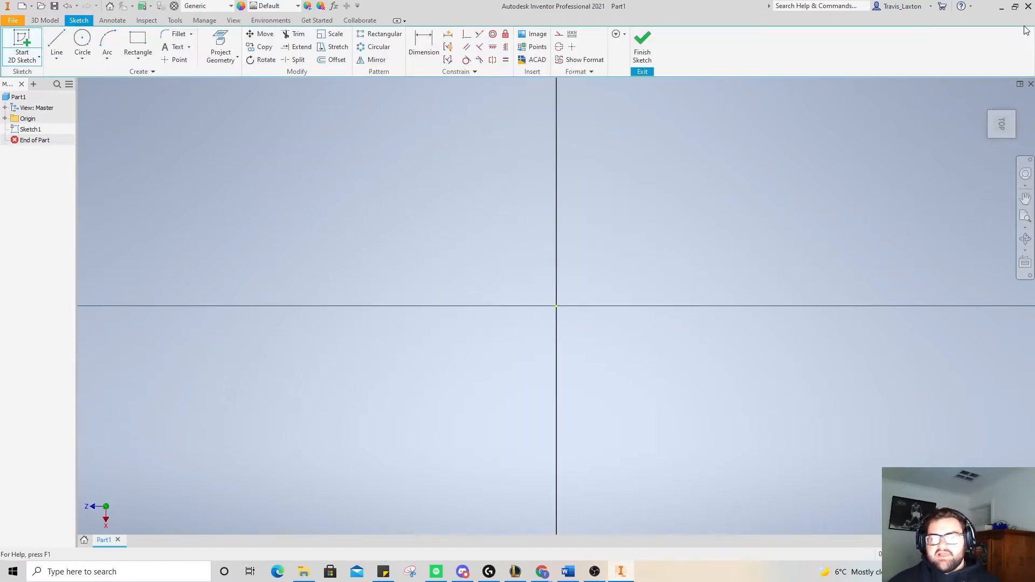
pyautogui.click(1021, 100)
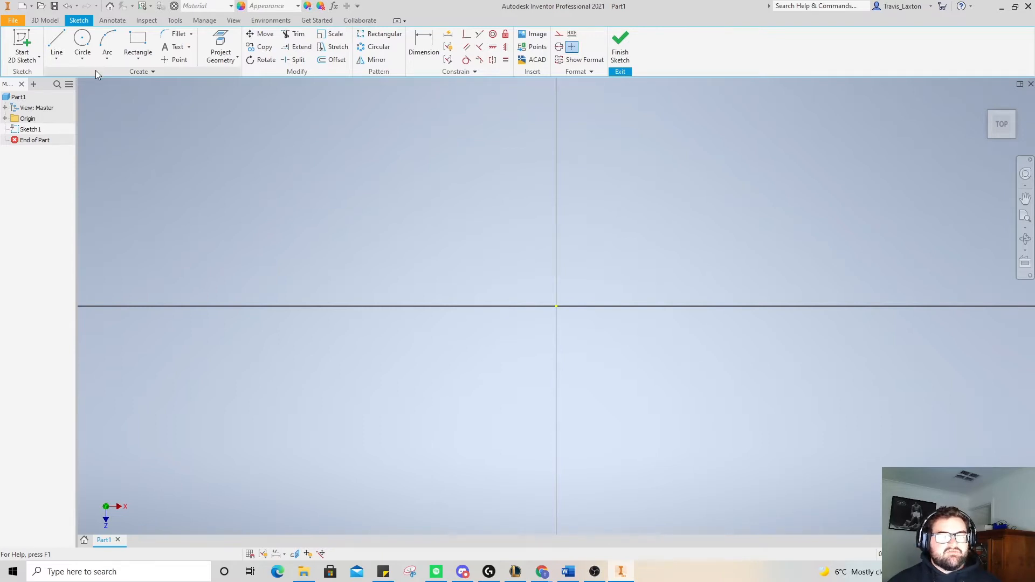
# - Draw a 12.5 mm horizontal line leftward from the origin, continued by a 120 mm vertical line upward
pyautogui.click(56, 44)
pyautogui.click(557, 307)
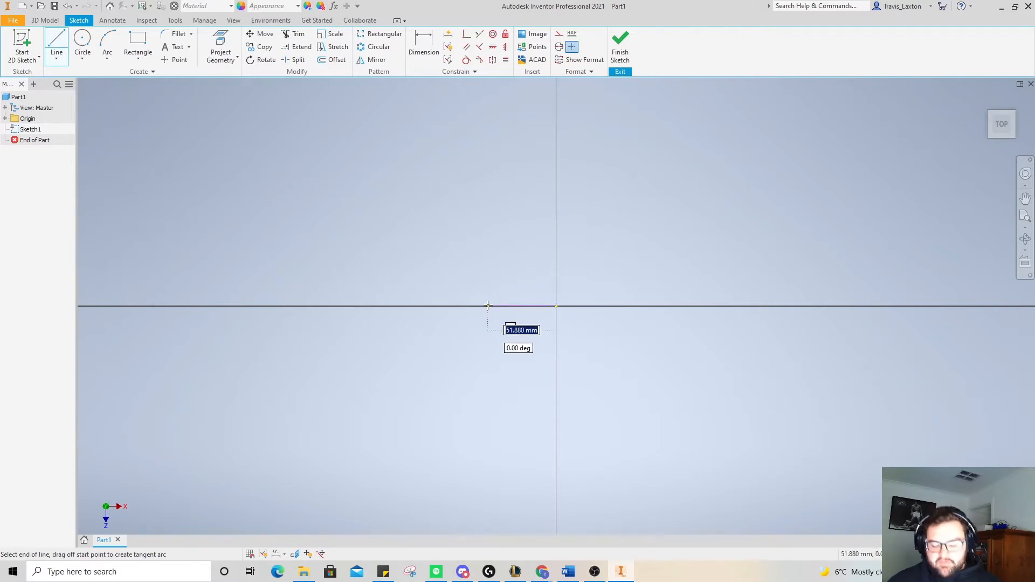
pyautogui.write('12.5')
pyautogui.press('Return')
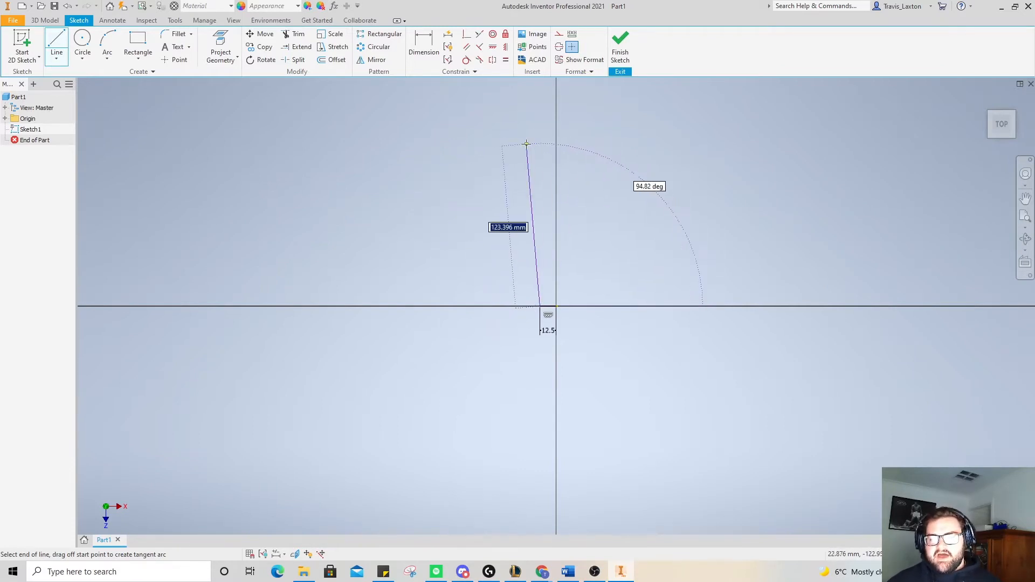
pyautogui.write('120')
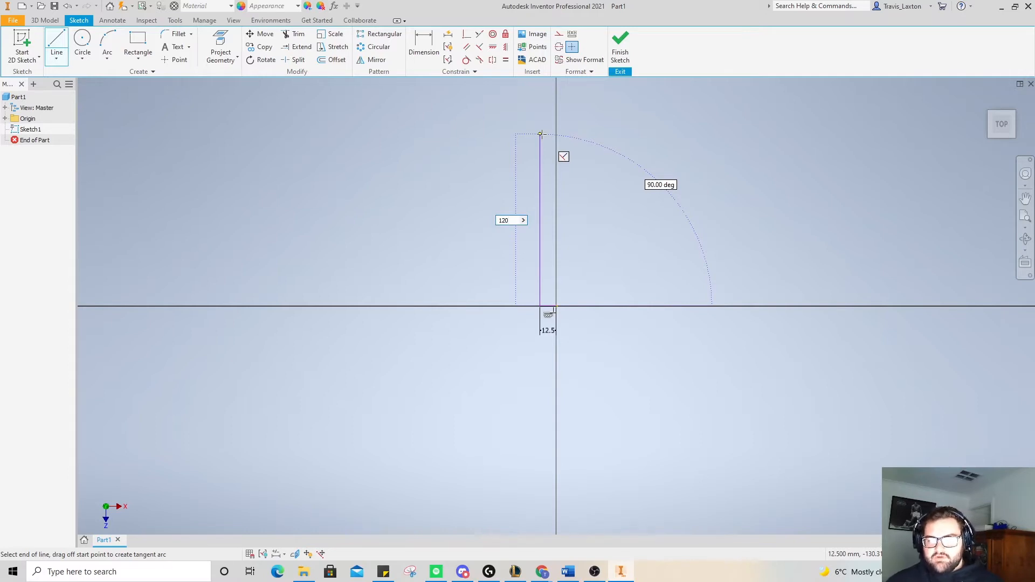
pyautogui.press('Return')
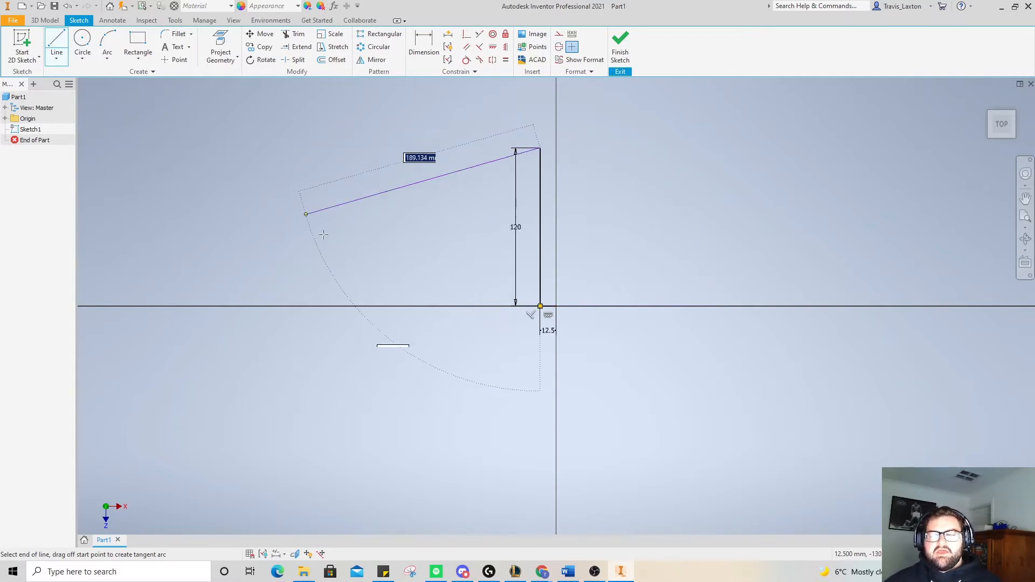
pyautogui.rightClick(369, 154)
pyautogui.click(412, 155)
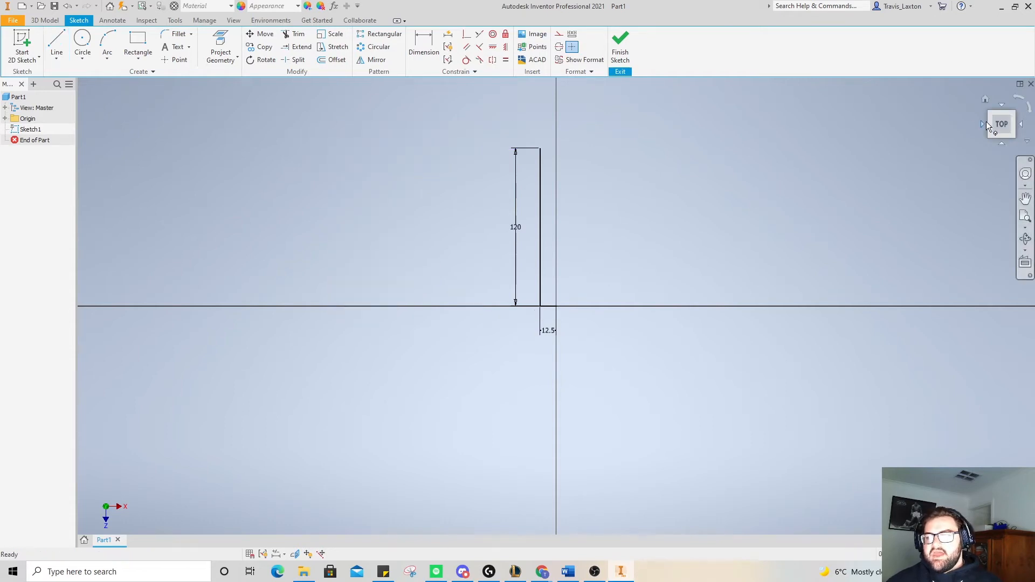
# - Draw a 275 mm vertical line upward from the origin as the profile's centre edge
pyautogui.click(52, 41)
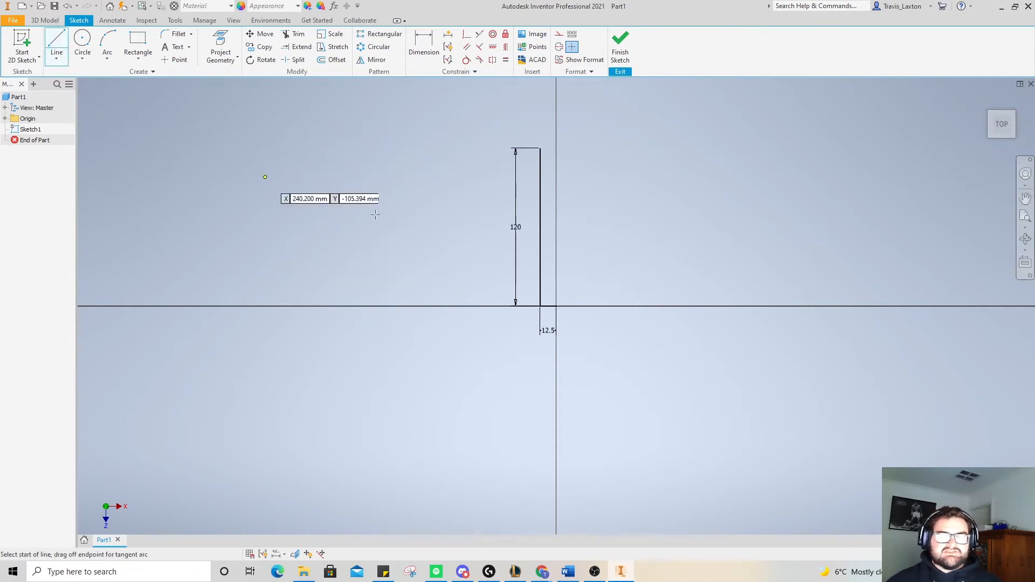
pyautogui.click(556, 306)
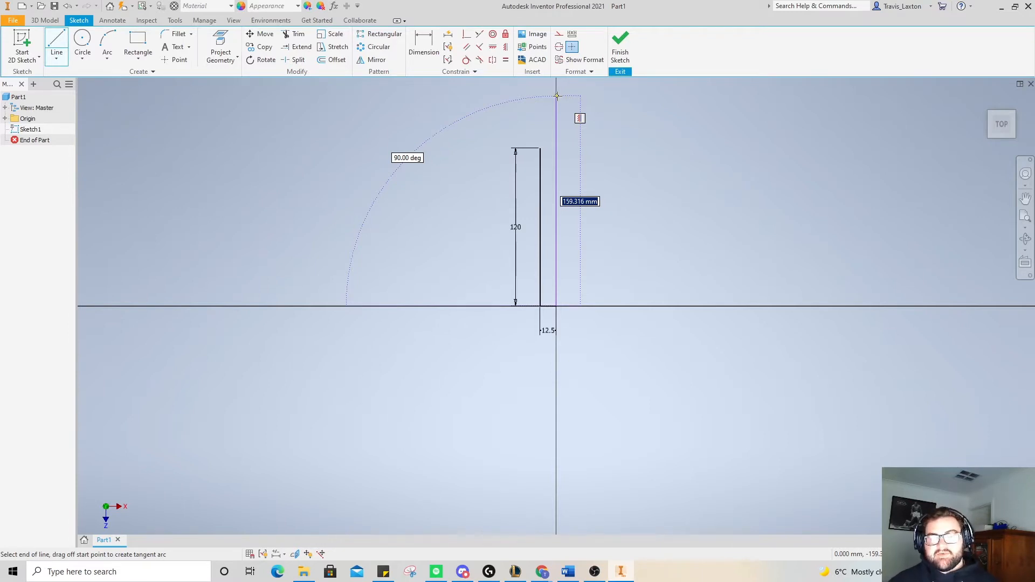
pyautogui.write('17')
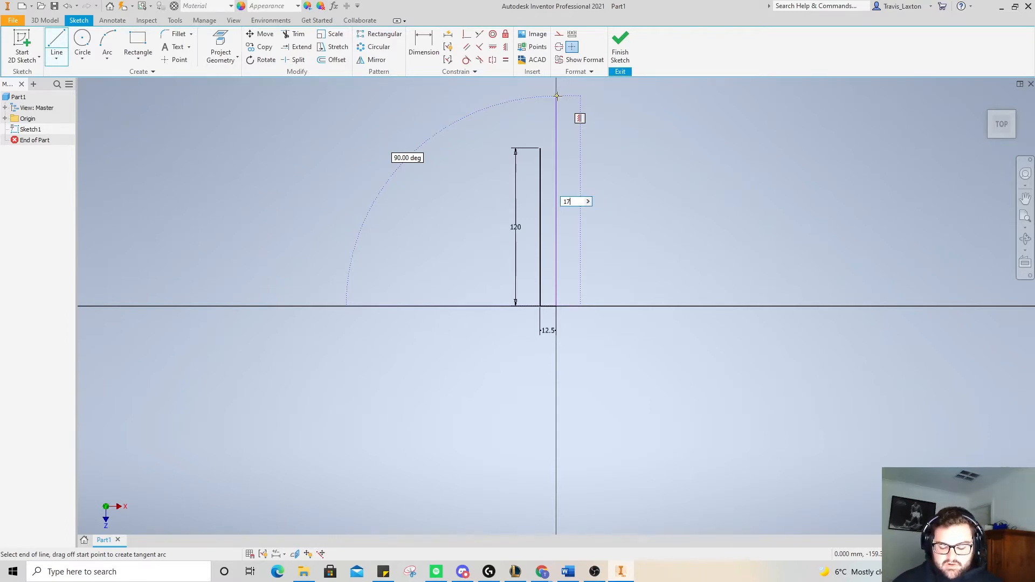
pyautogui.write('5')
pyautogui.press('BackSpace')
pyautogui.press('BackSpace')
pyautogui.press('BackSpace')
pyautogui.write('275')
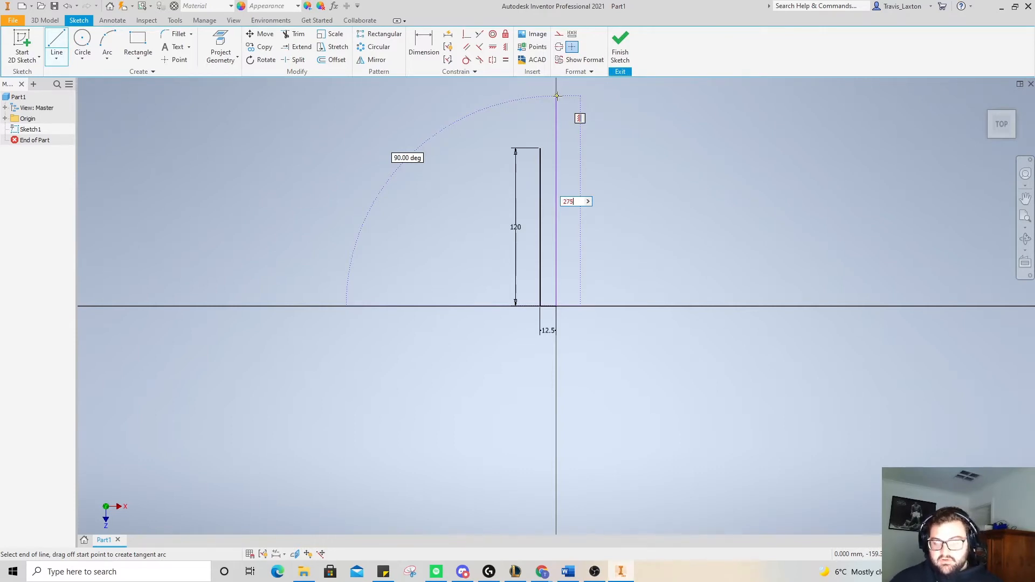
pyautogui.press('Return')
# - Continue with a 7 mm horizontal top edge and a 20 mm downward line, then close the profile to the 120 mm line's upper end
pyautogui.click(1001, 128)
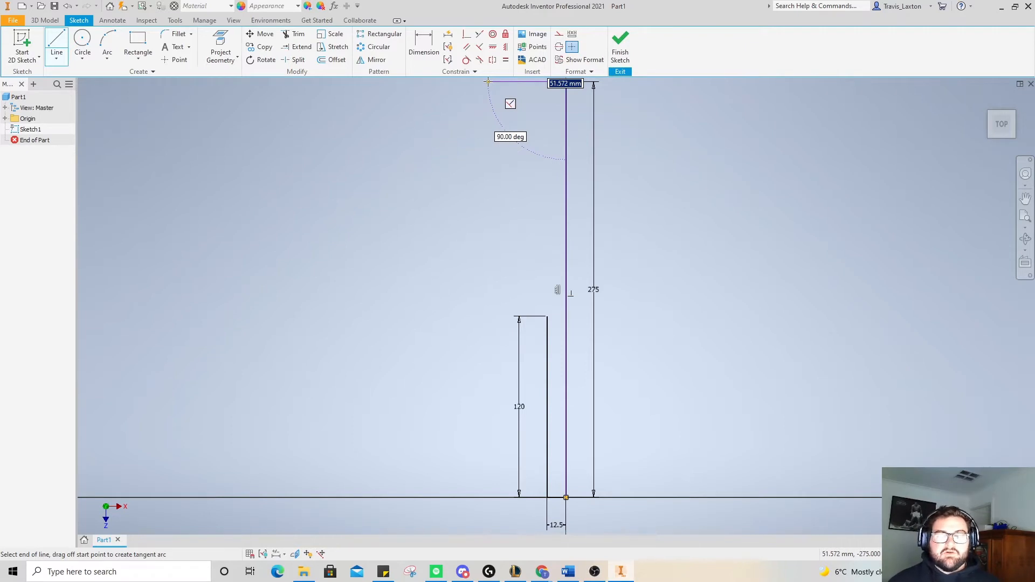
pyautogui.write('7')
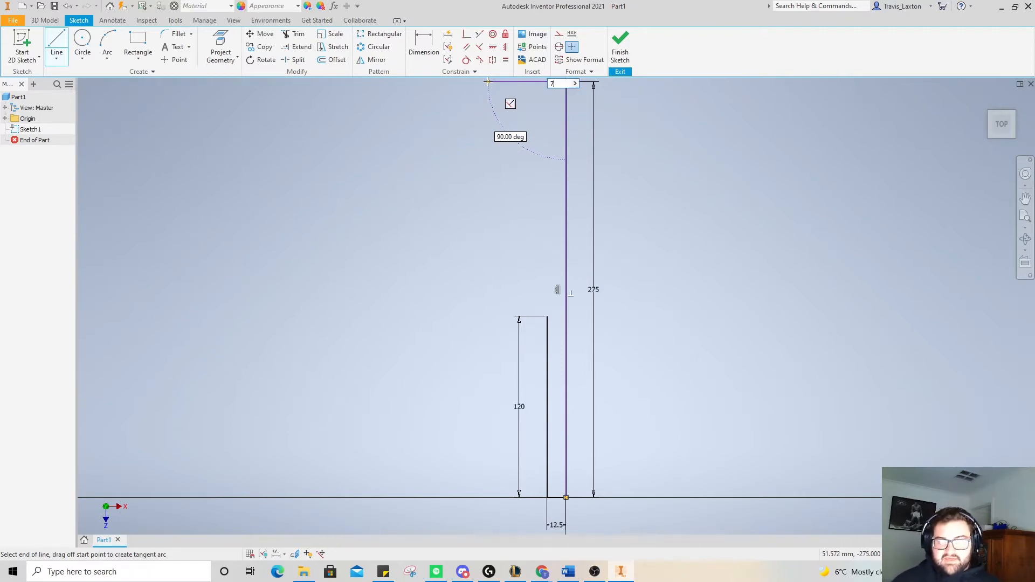
pyautogui.press('Return')
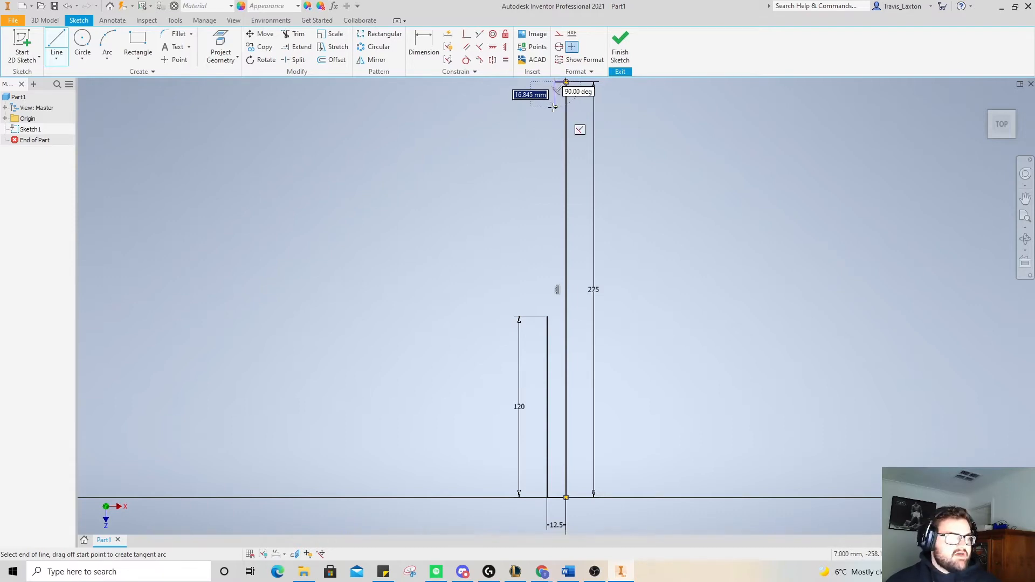
pyautogui.write('20')
pyautogui.press('Return')
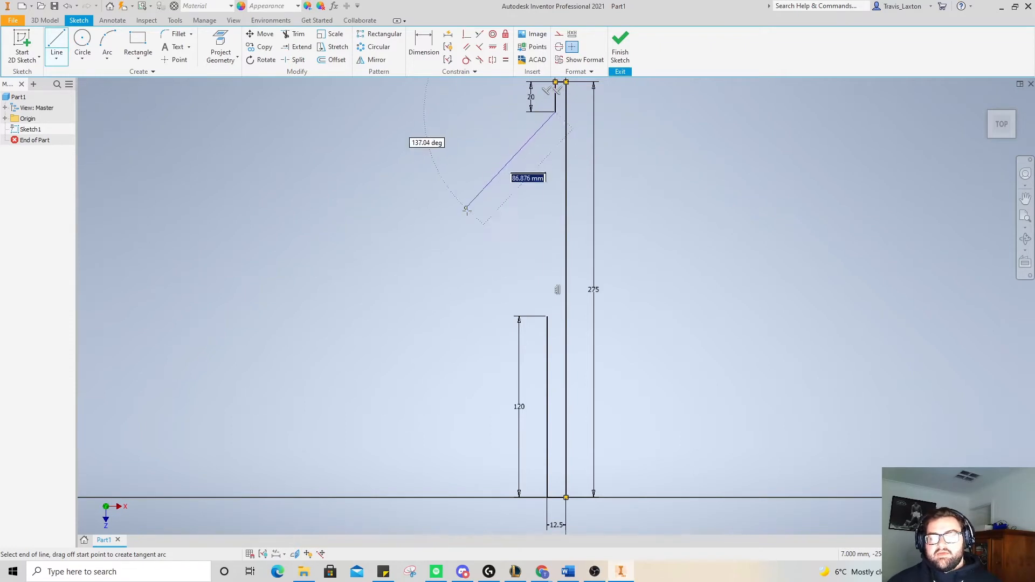
pyautogui.click(547, 316)
pyautogui.rightClick(399, 172)
pyautogui.click(434, 170)
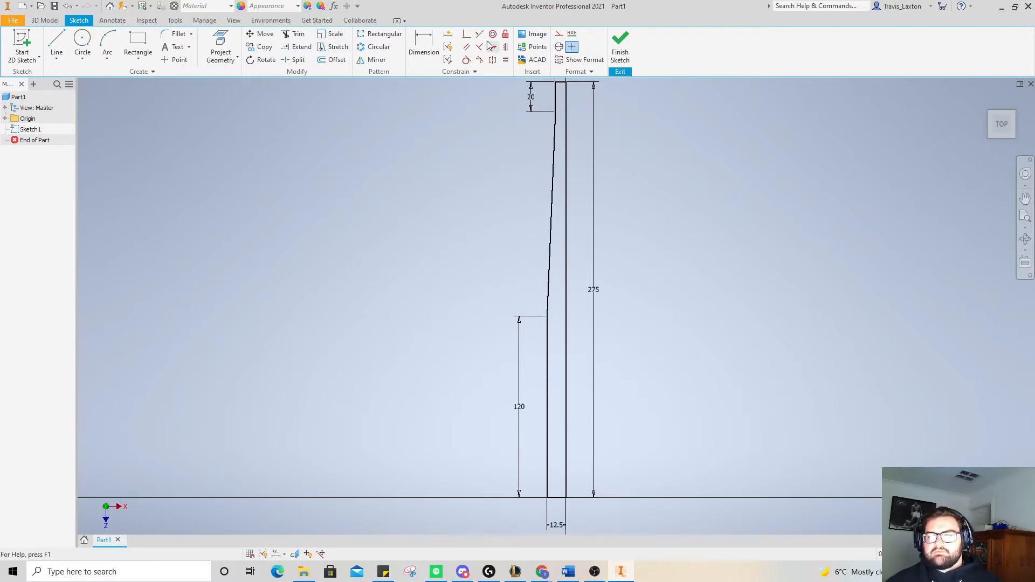
pyautogui.click(423, 44)
pyautogui.click(557, 108)
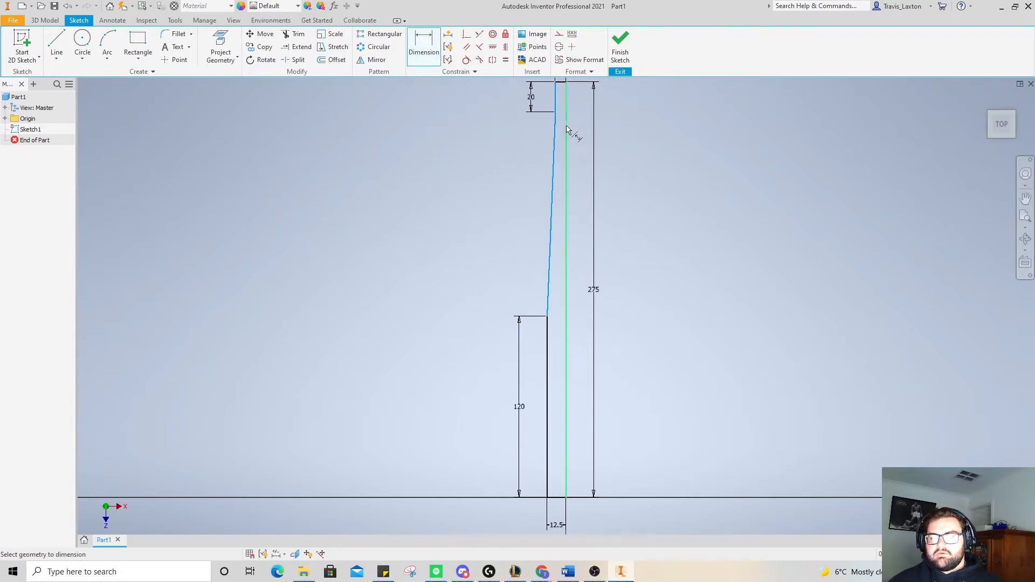
pyautogui.rightClick(457, 121)
pyautogui.click(502, 122)
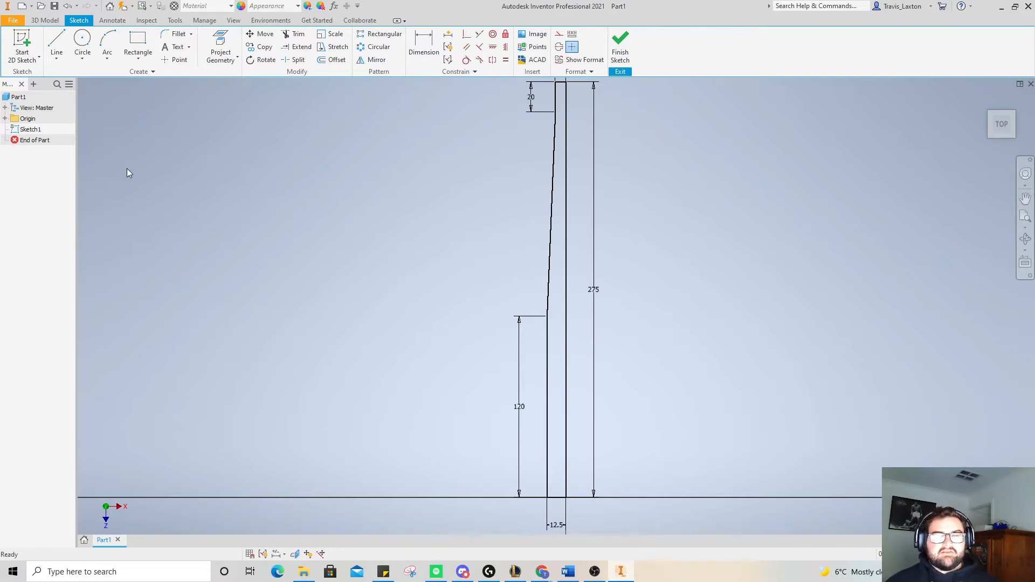
# - Draw a 6 mm horizontal line from the origin along the profile's base
pyautogui.click(55, 41)
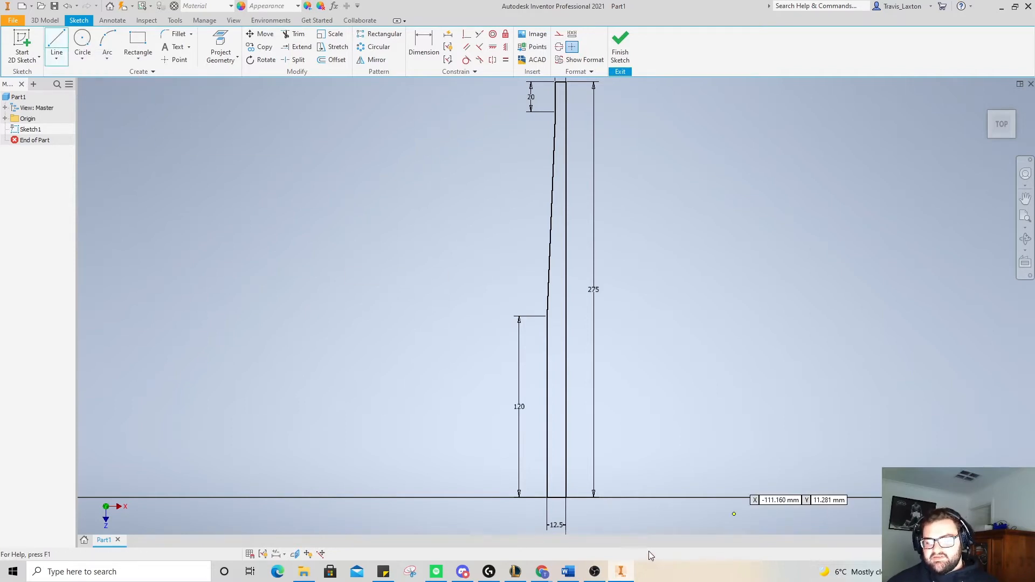
pyautogui.scroll(3, 564, 476)
pyautogui.scroll(-5, 564, 476)
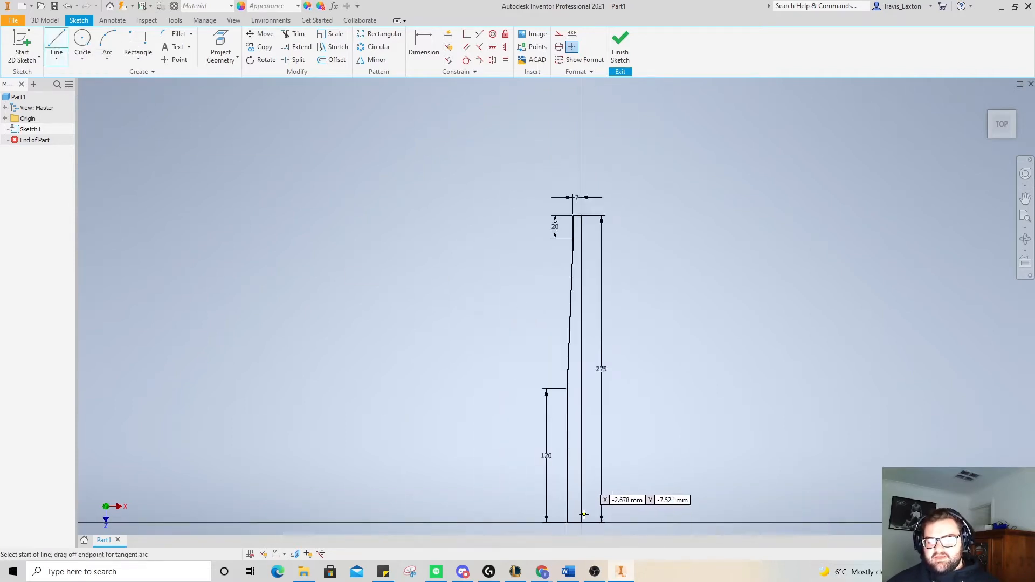
pyautogui.scroll(5, 587, 517)
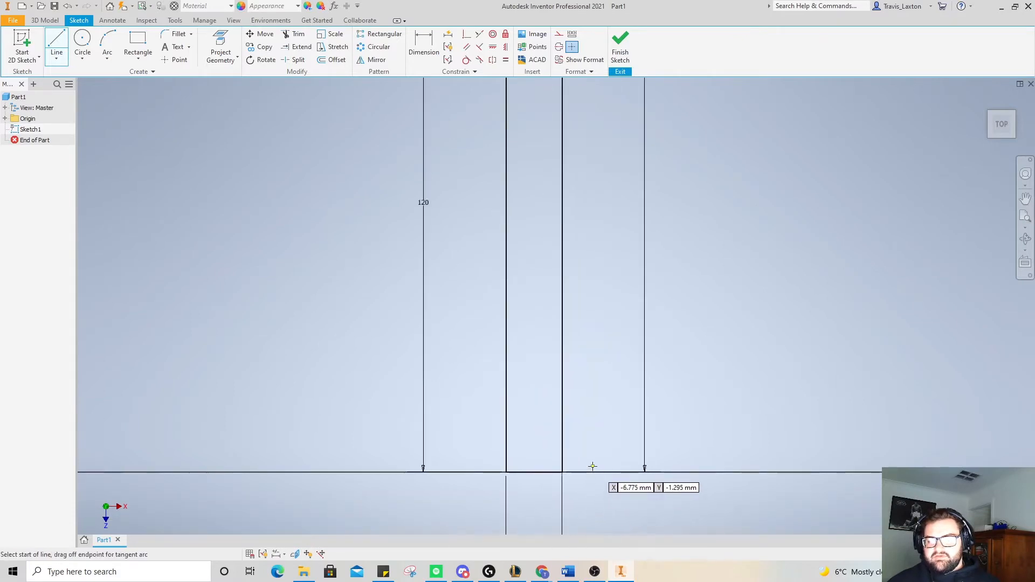
pyautogui.click(563, 472)
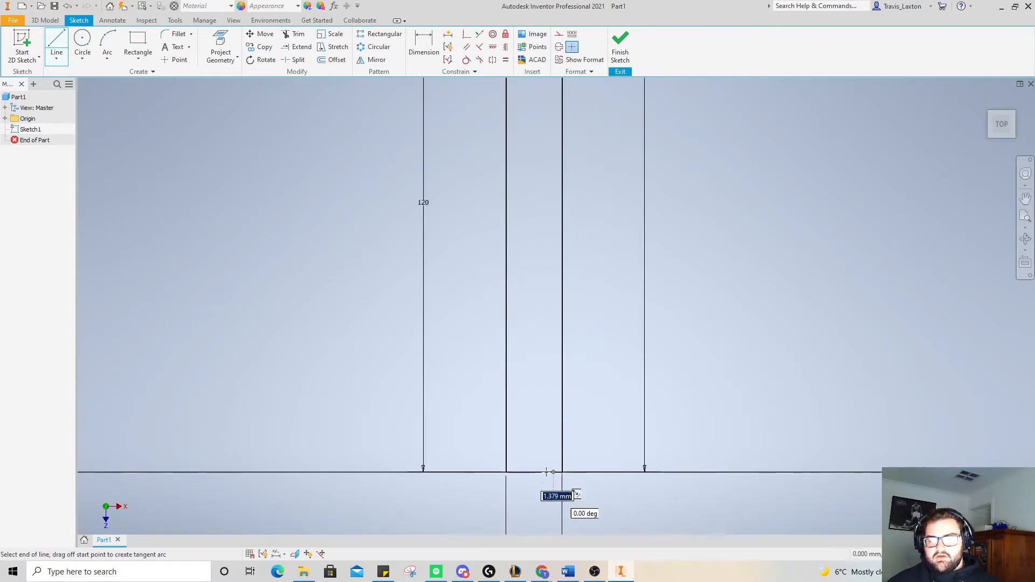
pyautogui.write('6')
pyautogui.press('Return')
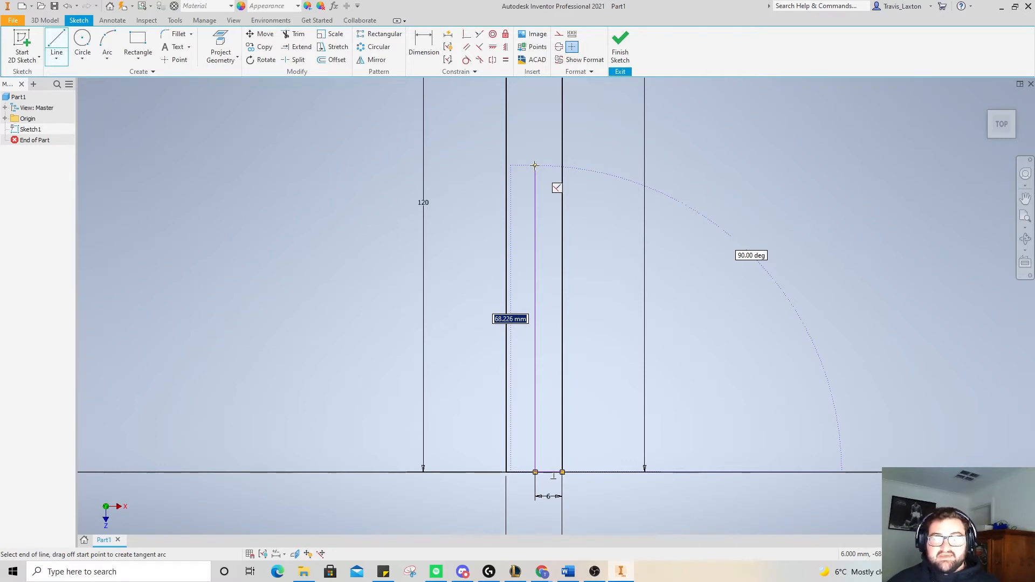
# - Continue the bore outline with a 75 mm vertical line and a horizontal line closing onto the centre edge
pyautogui.write('7')
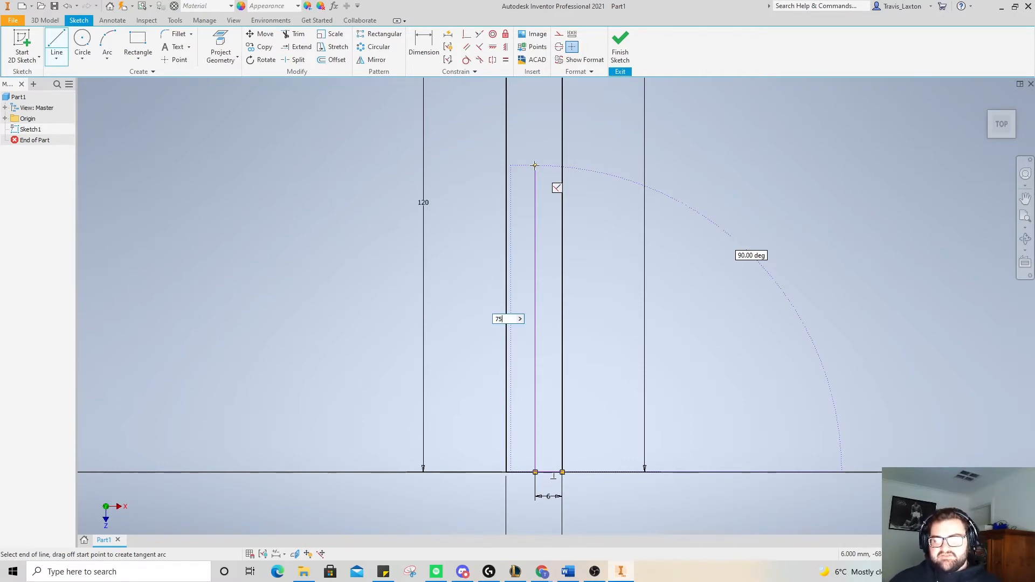
pyautogui.write('5')
pyautogui.press('Return')
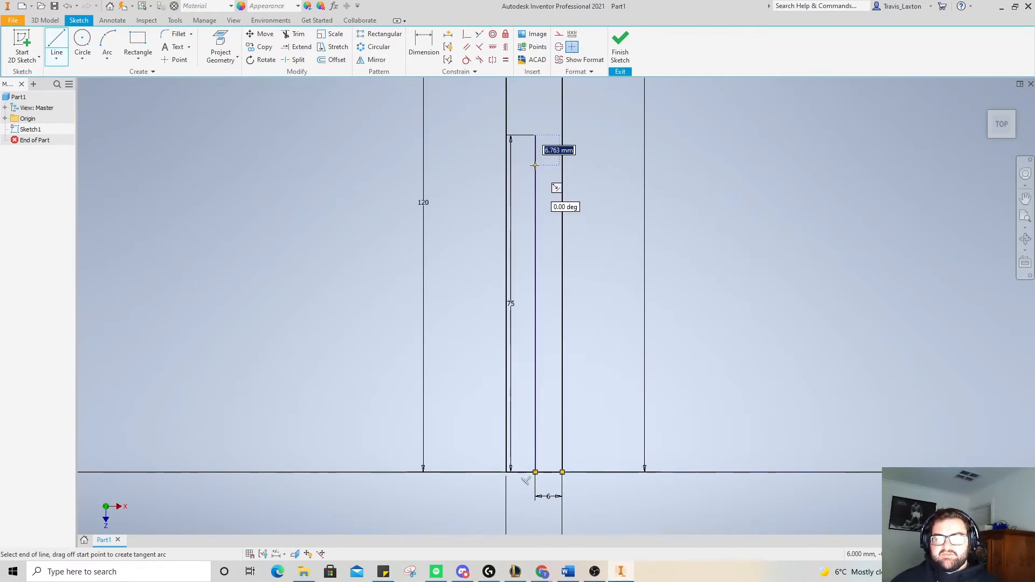
pyautogui.doubleClick(562, 135)
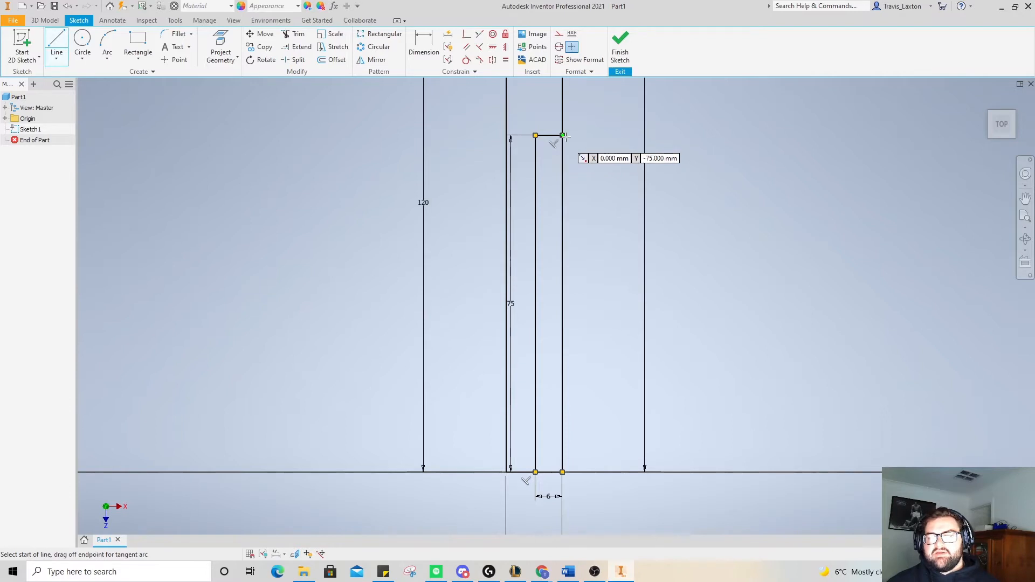
pyautogui.rightClick(600, 139)
pyautogui.click(628, 142)
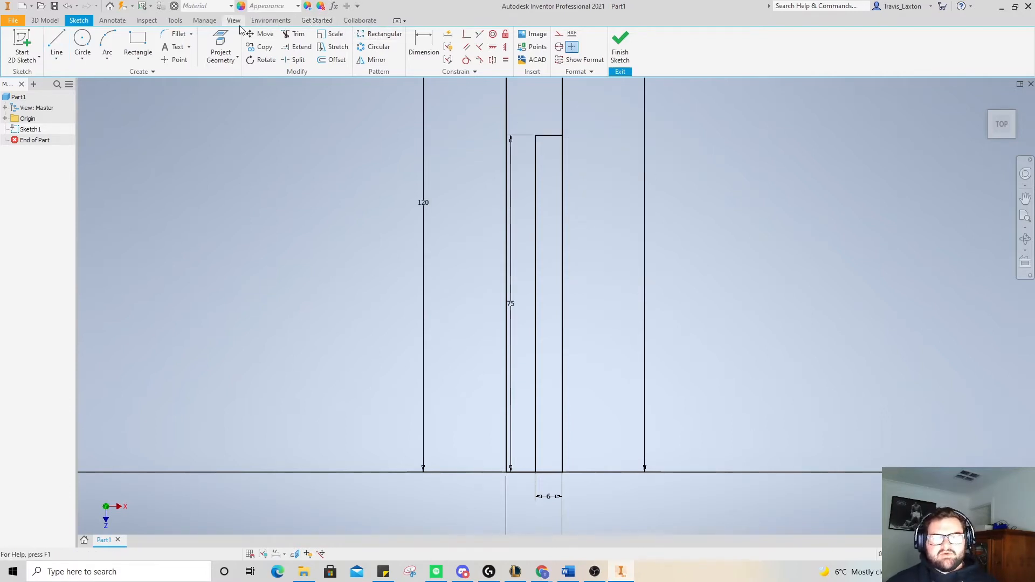
# - Trim the centre edge below the bore's top line and try to trim the bore's base line
pyautogui.click(294, 34)
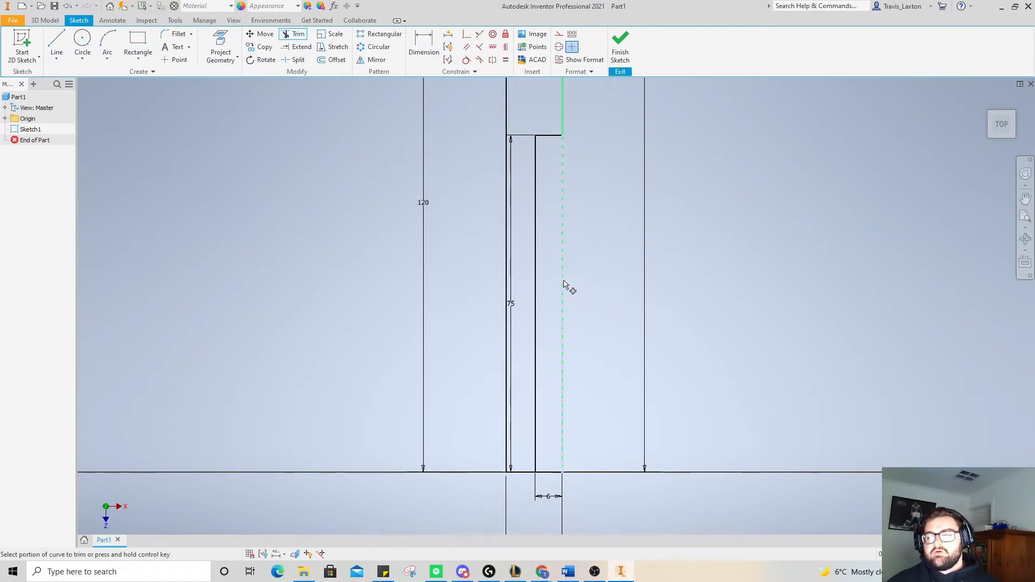
pyautogui.click(549, 473)
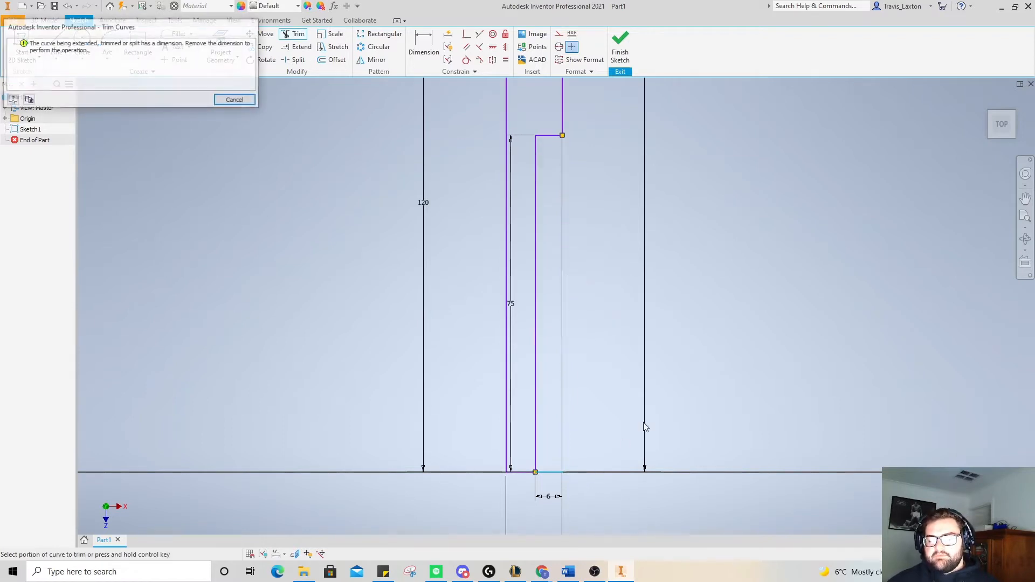
pyautogui.click(236, 99)
pyautogui.rightClick(377, 237)
pyautogui.click(414, 241)
# - Delete the 6 mm dimension and the bore's base line
pyautogui.click(550, 497)
pyautogui.press('Delete')
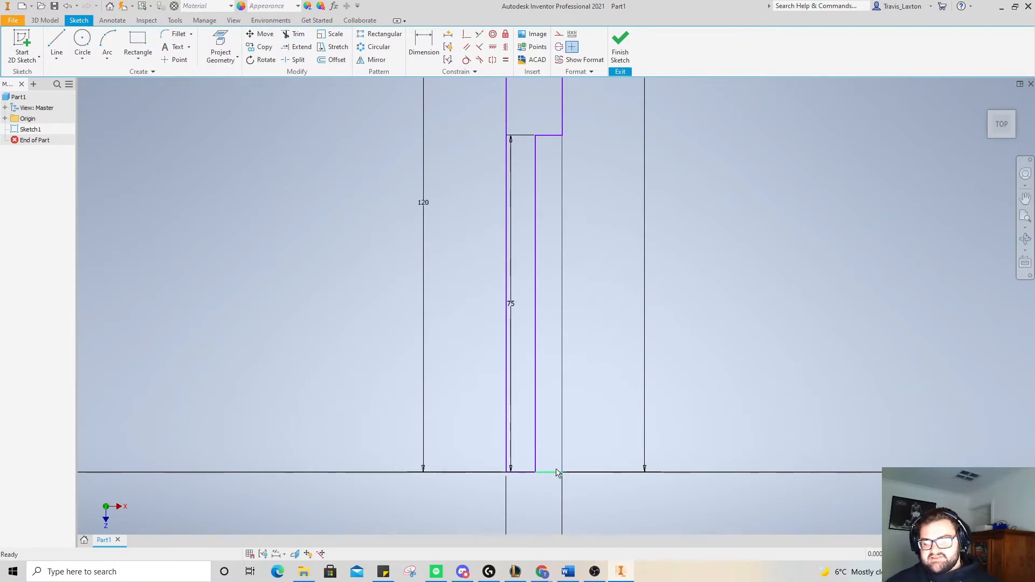
pyautogui.press('Delete')
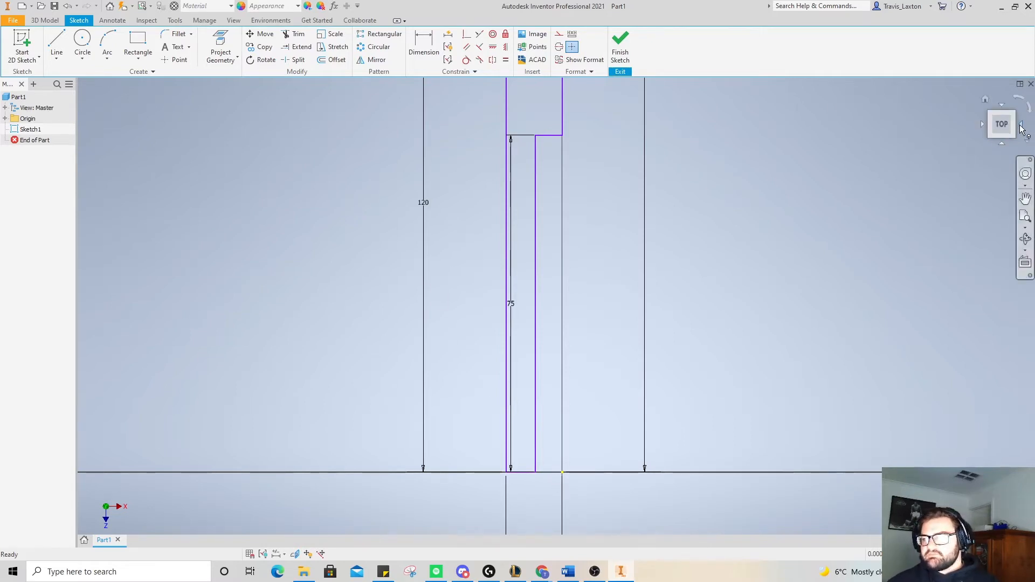
# - Revolve the closed half-profile a full 360 degrees about its long centre edge
pyautogui.click(1002, 124)
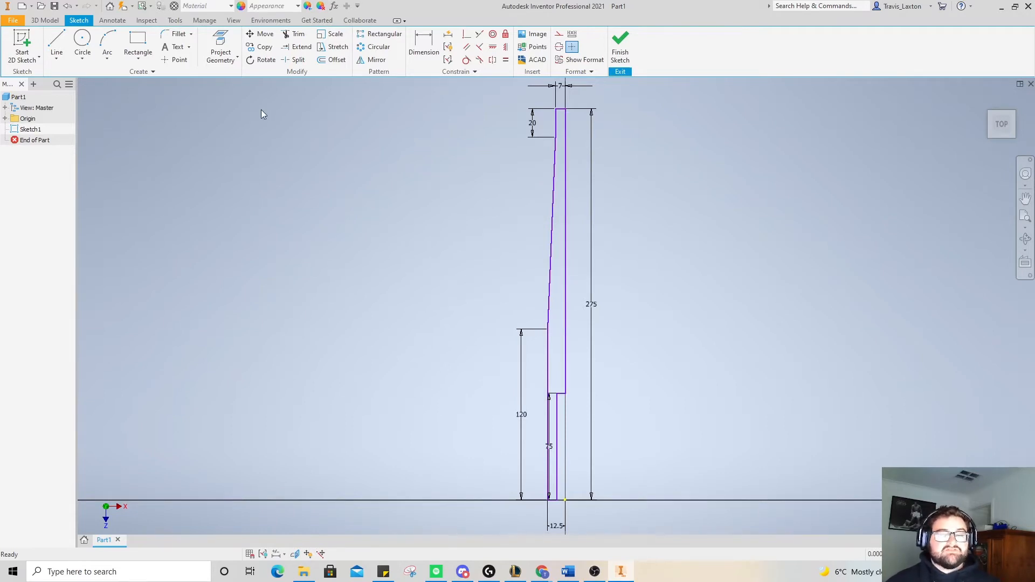
pyautogui.click(48, 21)
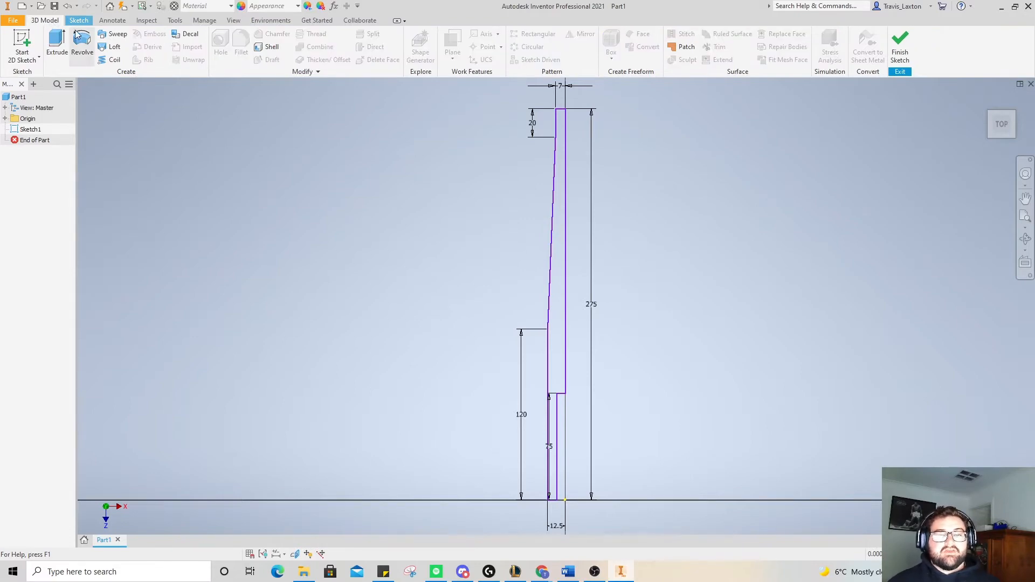
pyautogui.click(82, 46)
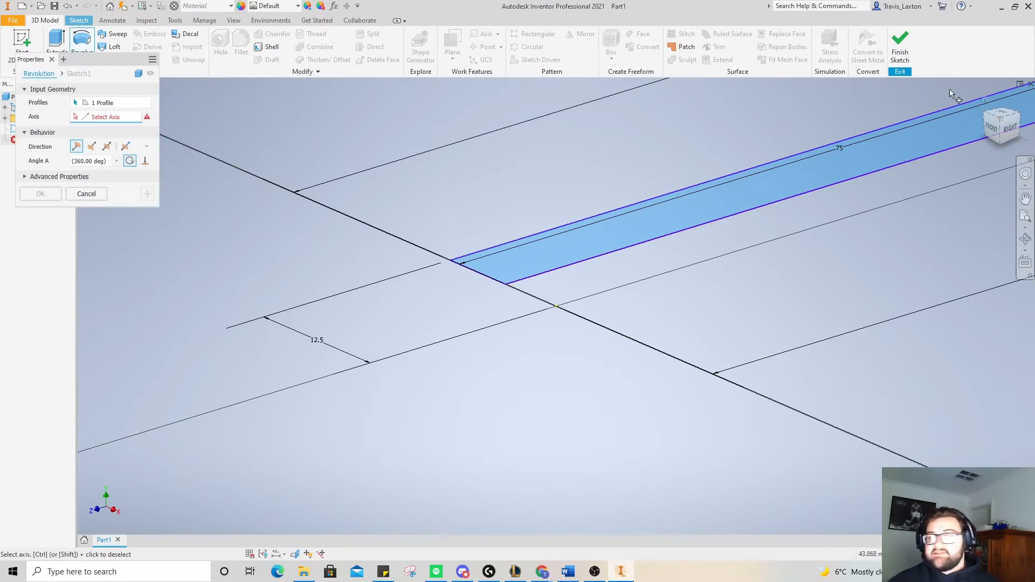
pyautogui.click(1001, 123)
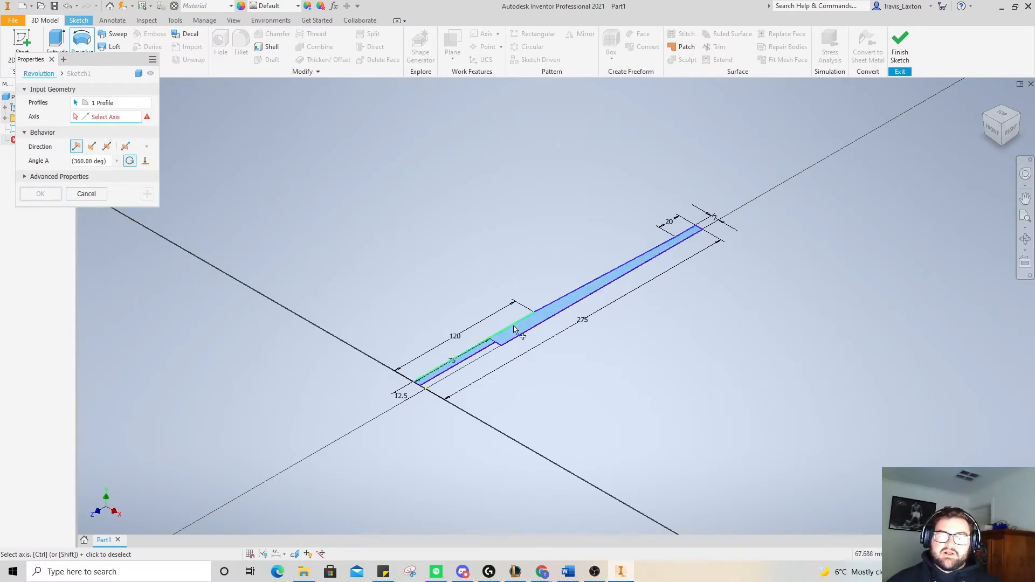
pyautogui.click(535, 327)
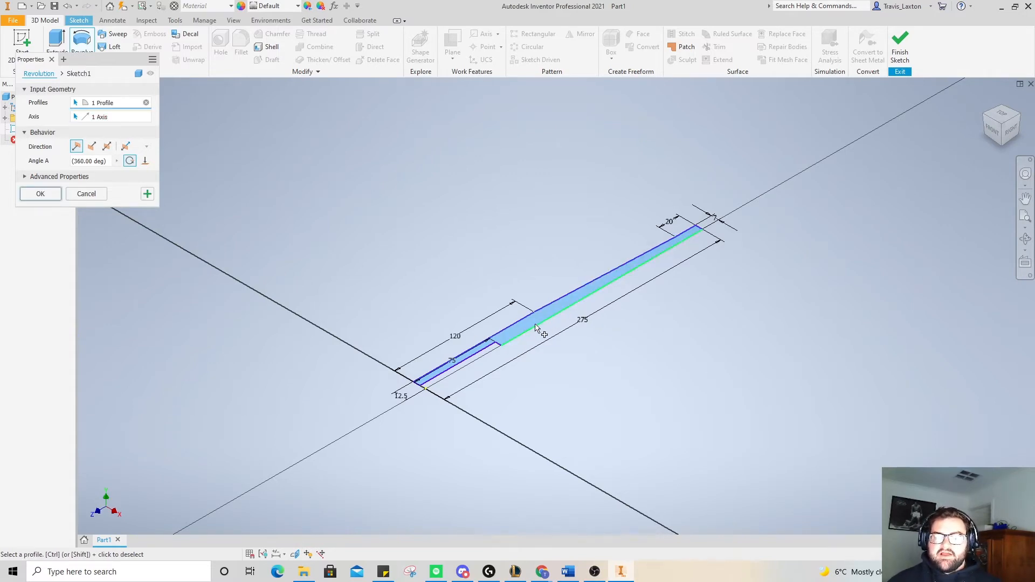
pyautogui.click(41, 195)
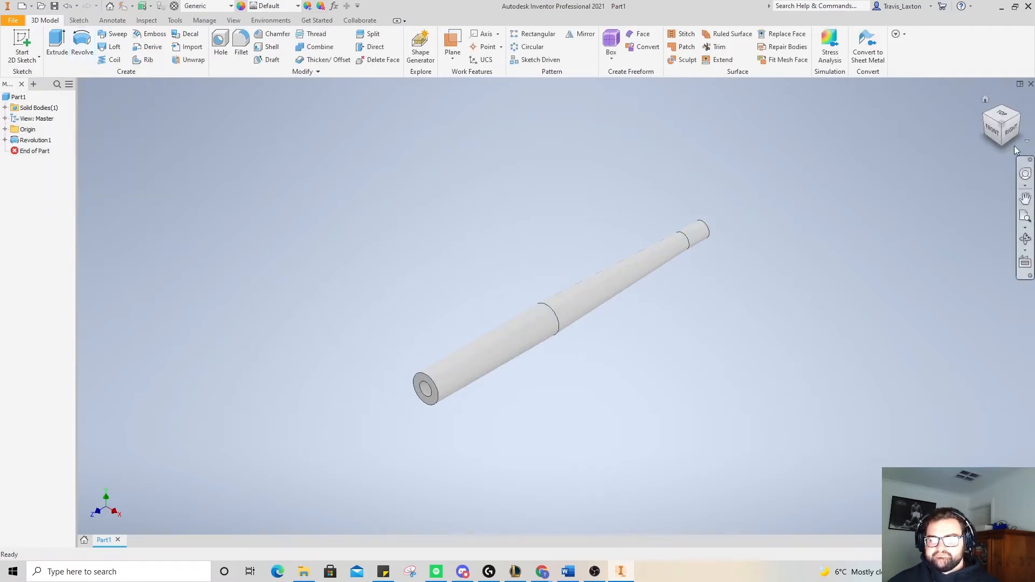
pyautogui.click(1001, 125)
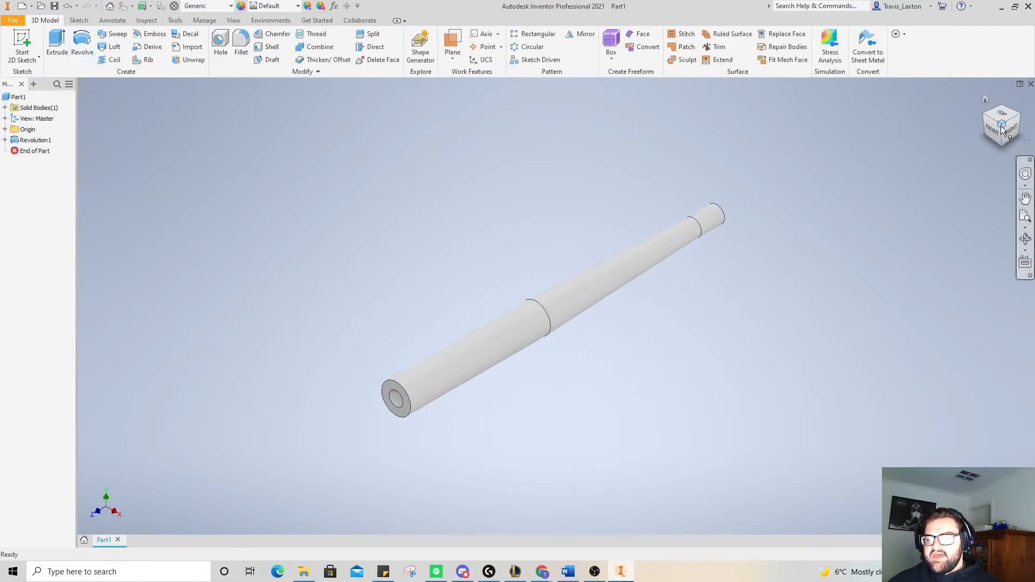
pyautogui.keyDown('shift'); pyautogui.moveTo(555, 305); pyautogui.dragTo(557, 306, button='middle'); pyautogui.keyUp('shift')
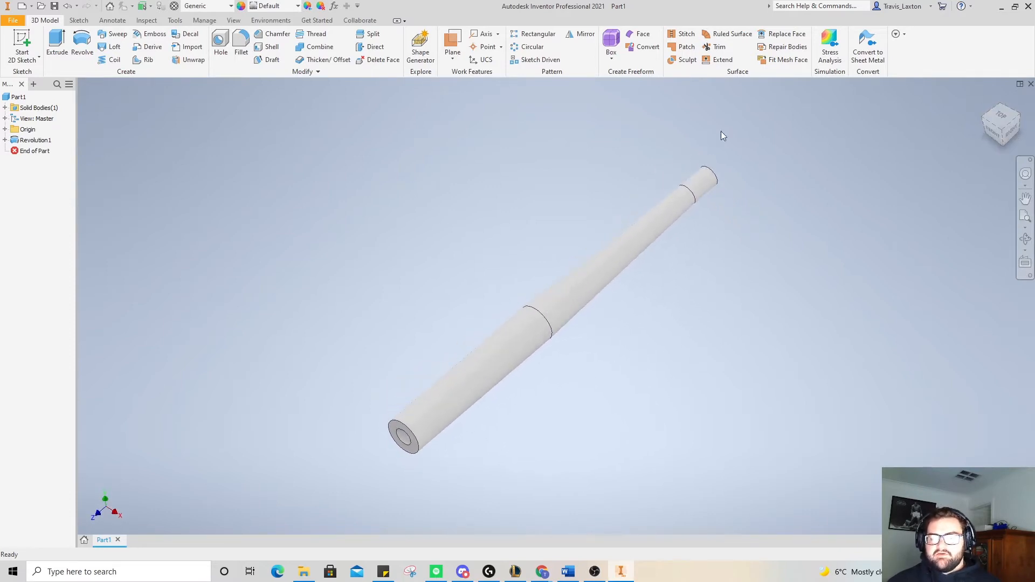
pyautogui.click(465, 379)
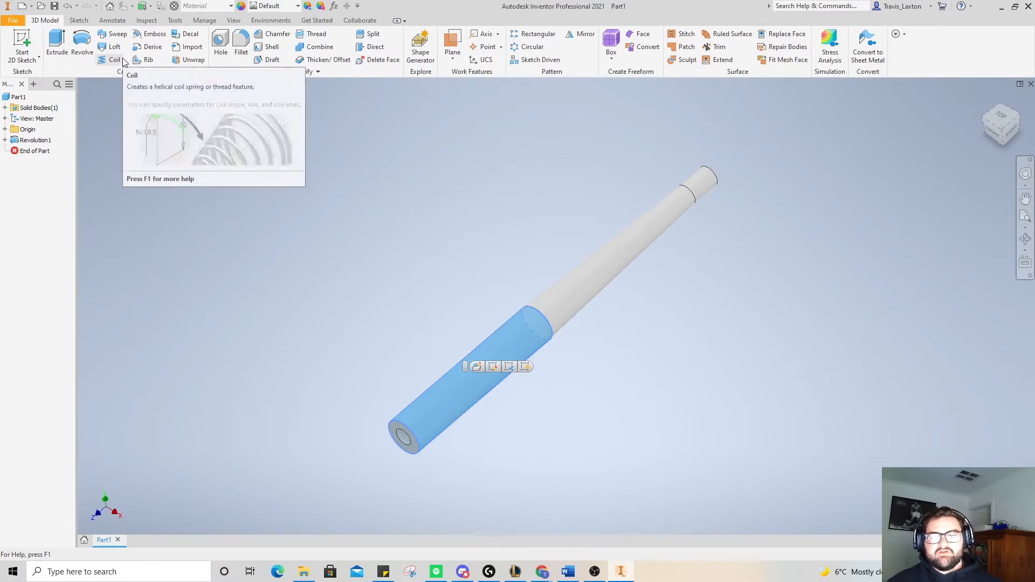
pyautogui.click(313, 37)
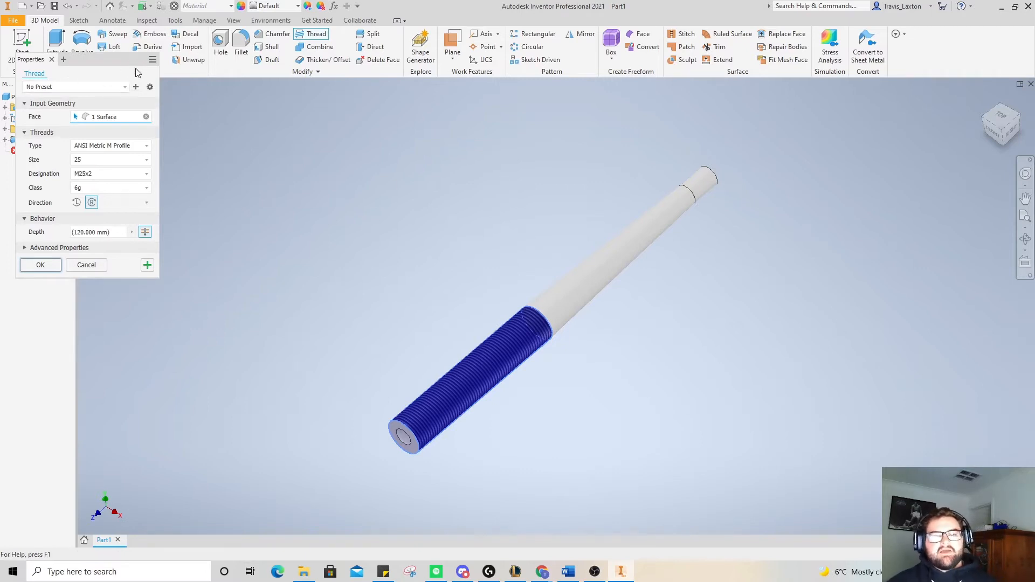
pyautogui.click(86, 266)
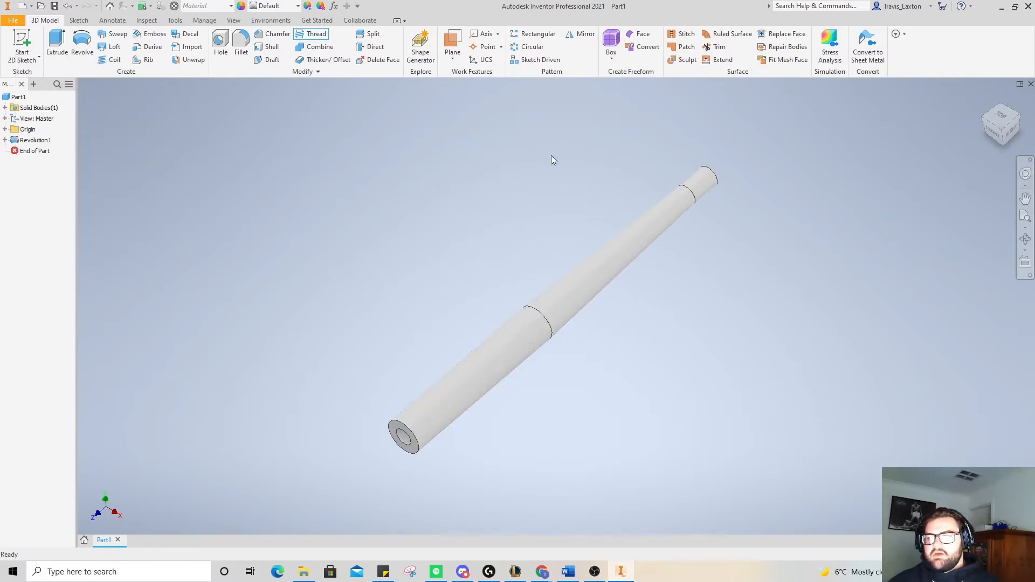
# - Add an ANSI Metric M Profile M14x2 thread, class 6g, over the full length of the narrow end's cylindrical face
pyautogui.click(707, 188)
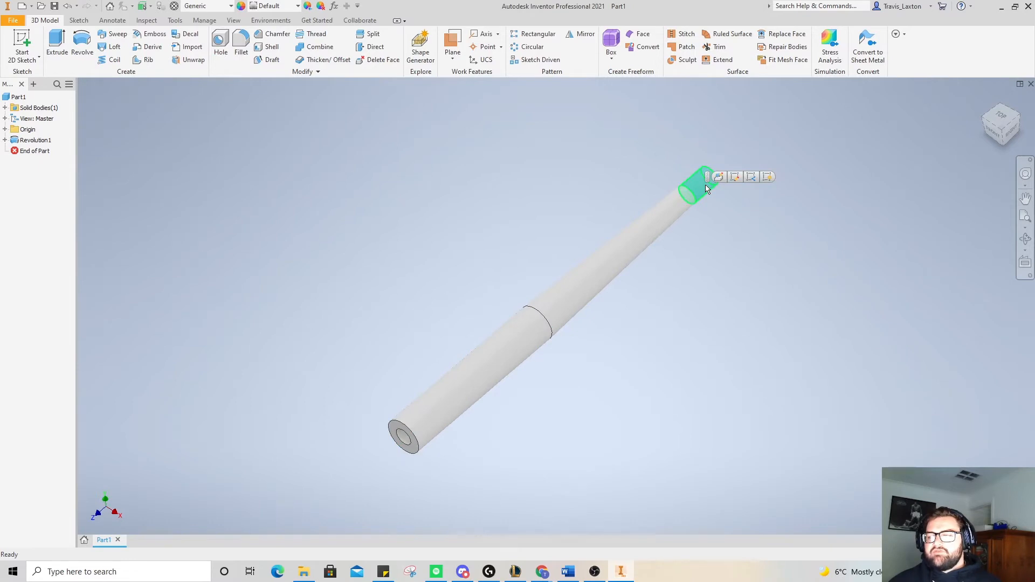
pyautogui.click(313, 34)
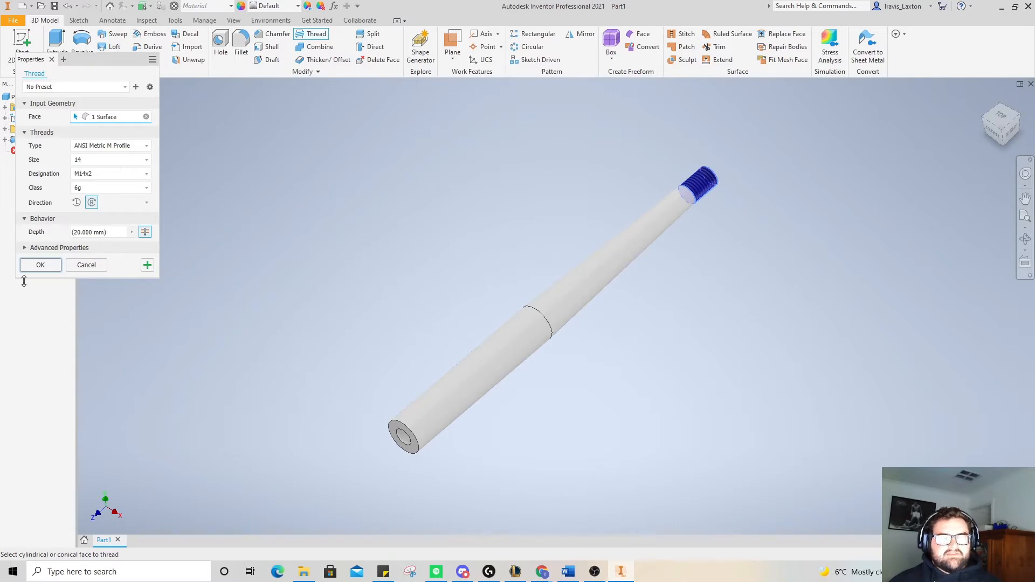
pyautogui.click(40, 265)
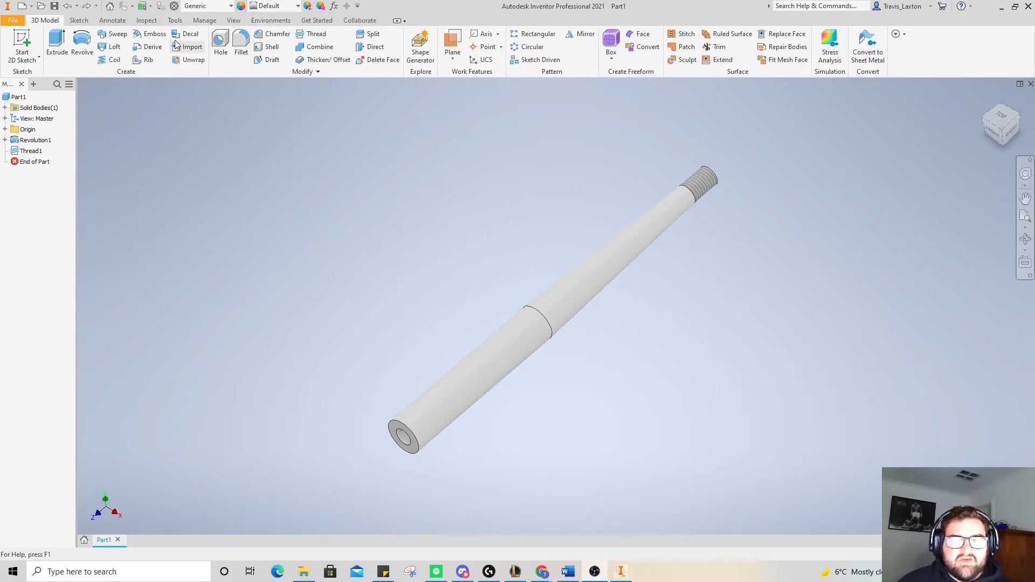
# - Search the appearance library for "knurl" with the wide cylindrical face selected, and close the browser
pyautogui.click(173, 23)
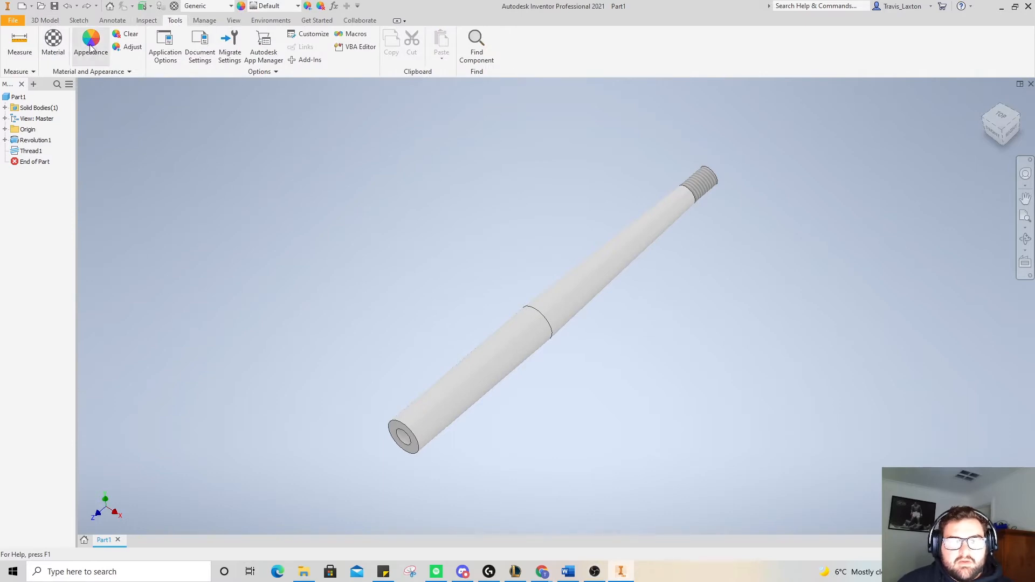
pyautogui.click(481, 363)
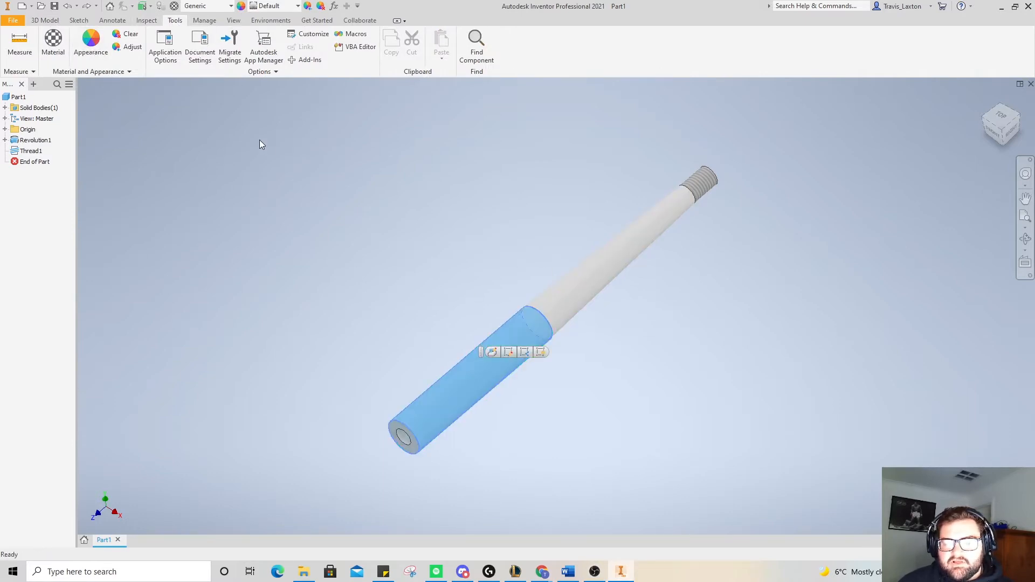
pyautogui.click(98, 38)
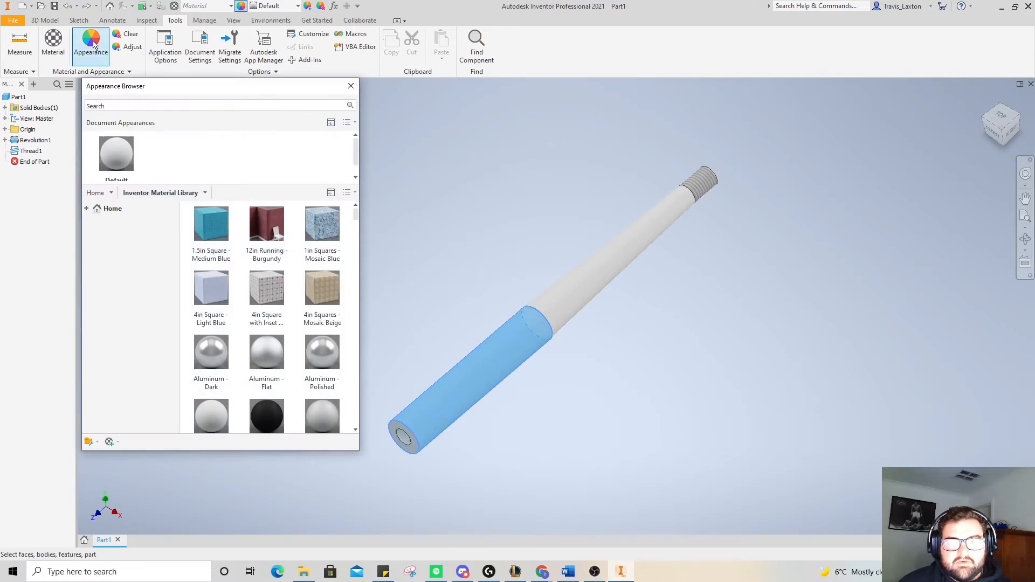
pyautogui.scroll(-15, 258, 269)
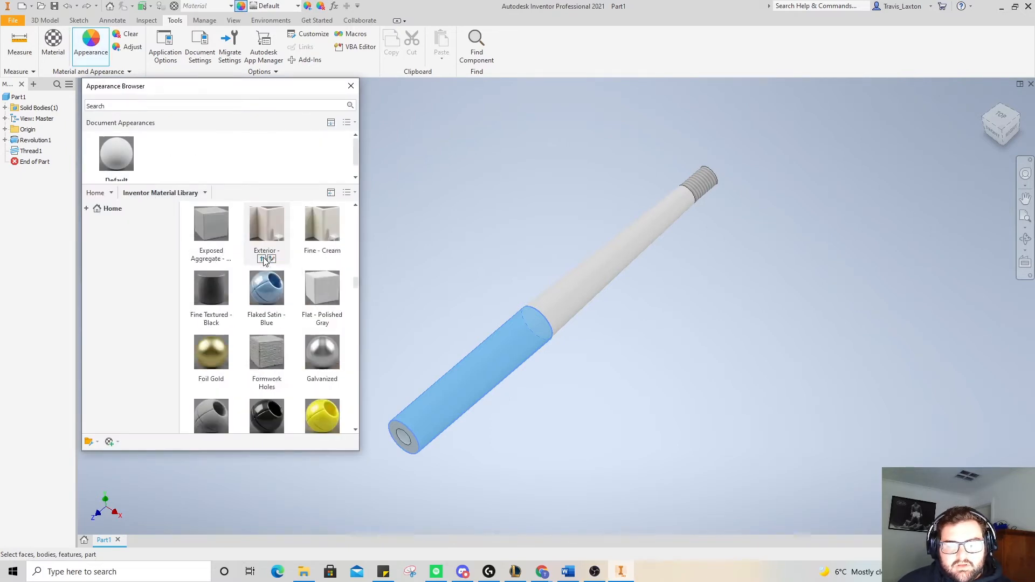
pyautogui.click(139, 107)
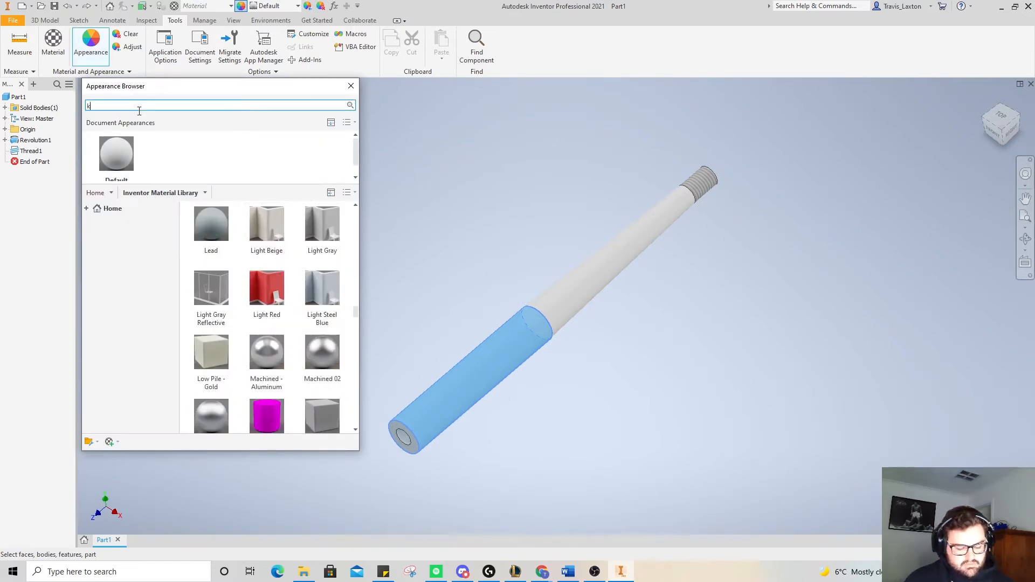
pyautogui.write('knurl')
pyautogui.press('Return')
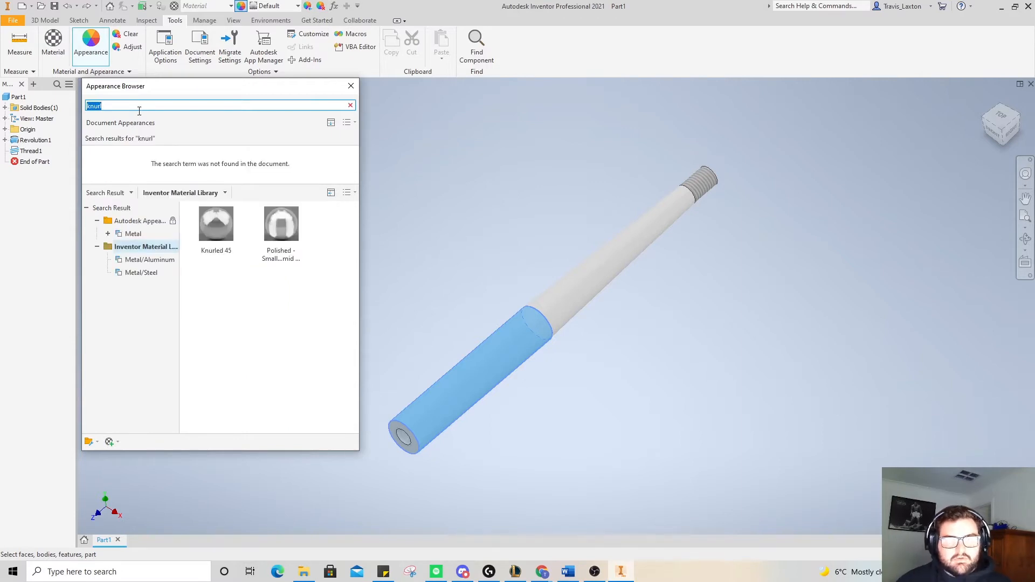
pyautogui.click(352, 87)
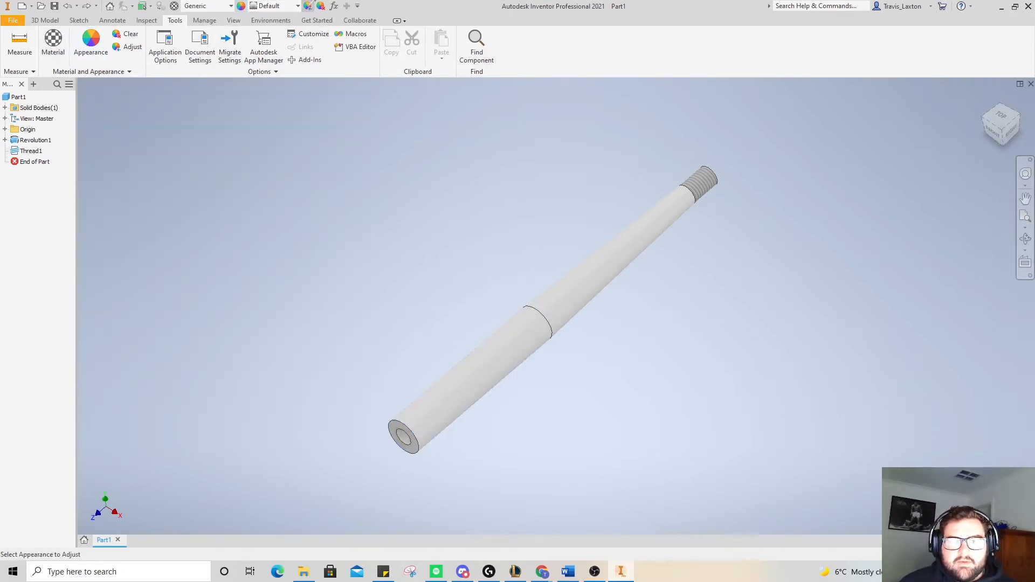
pyautogui.click(308, 5)
pyautogui.rightClick(313, 160)
pyautogui.click(261, 166)
pyautogui.click(512, 350)
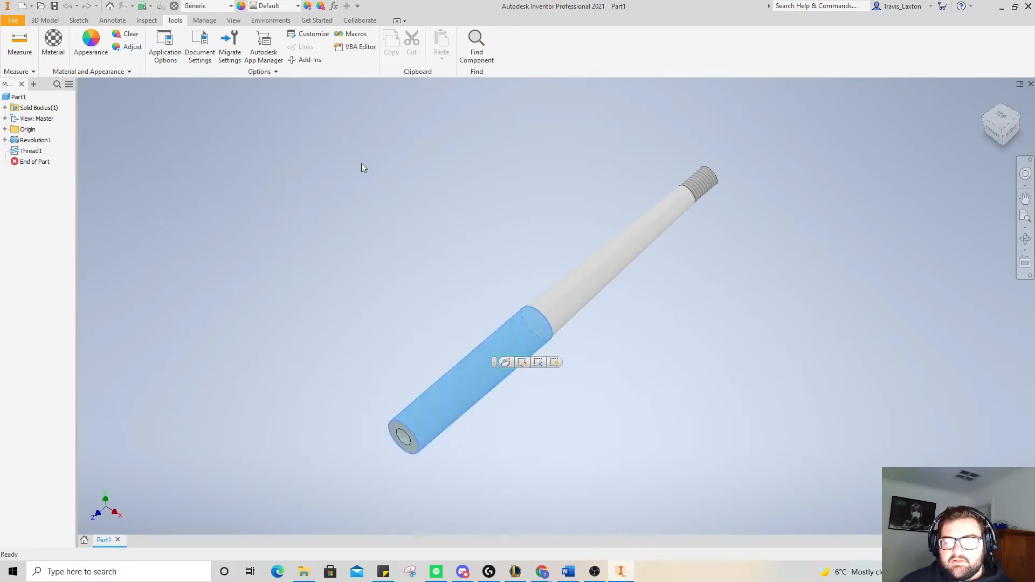
pyautogui.click(297, 6)
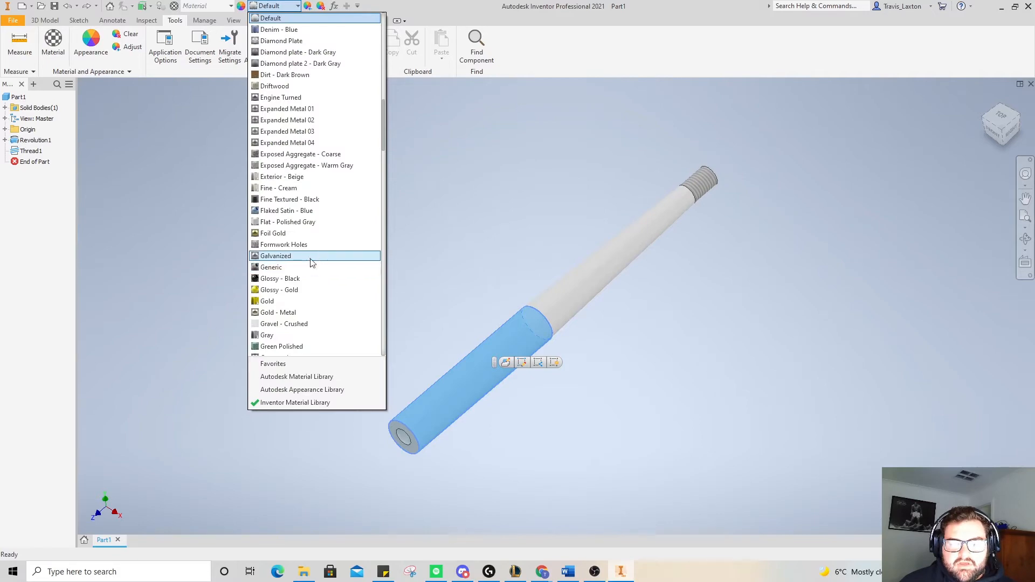
pyautogui.scroll(-1, 311, 257)
pyautogui.scroll(-4, 300, 247)
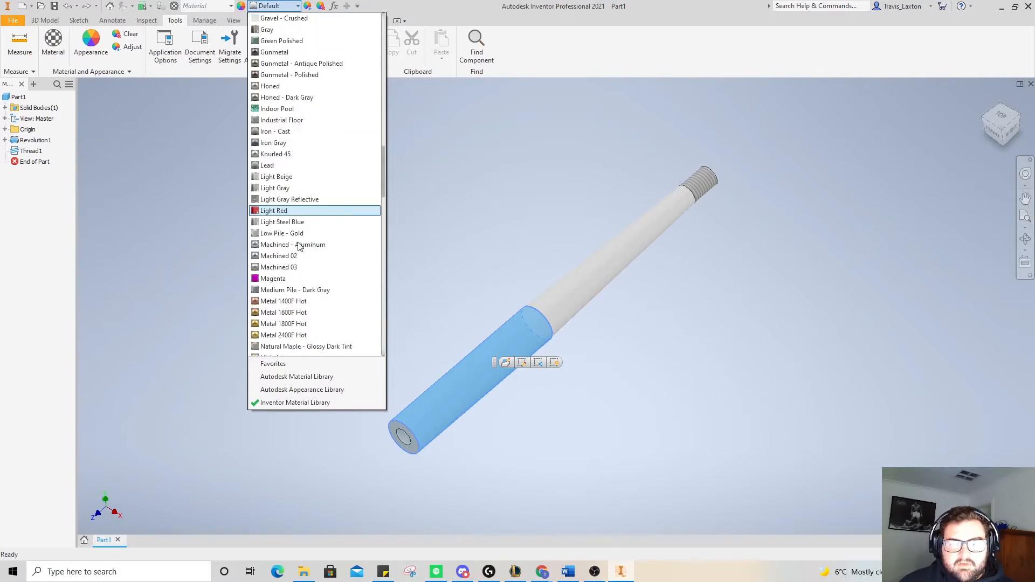
pyautogui.scroll(-3, 302, 247)
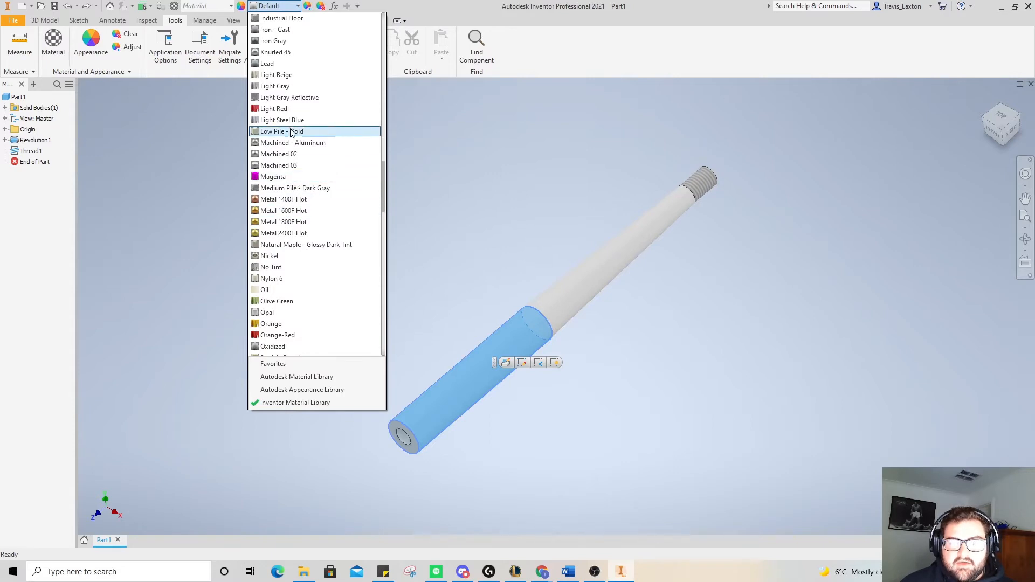
pyautogui.scroll(4, 298, 129)
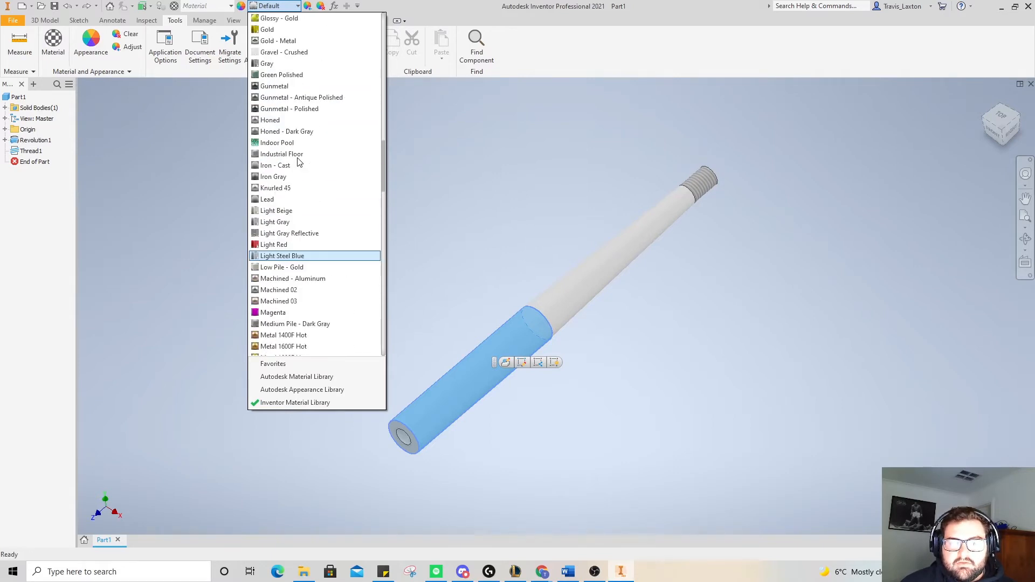
pyautogui.scroll(-2, 300, 199)
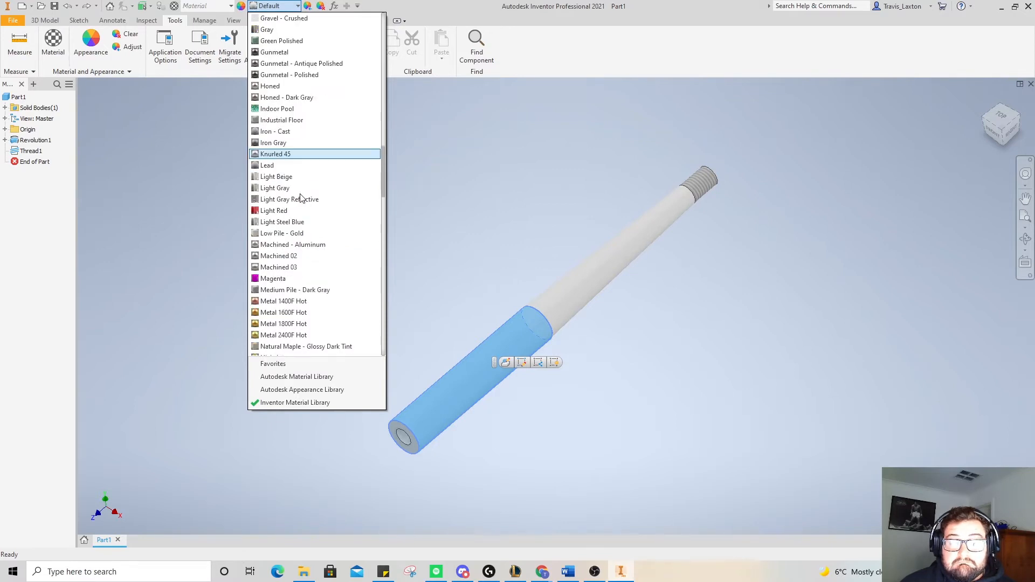
pyautogui.click(235, 9)
pyautogui.click(231, 7)
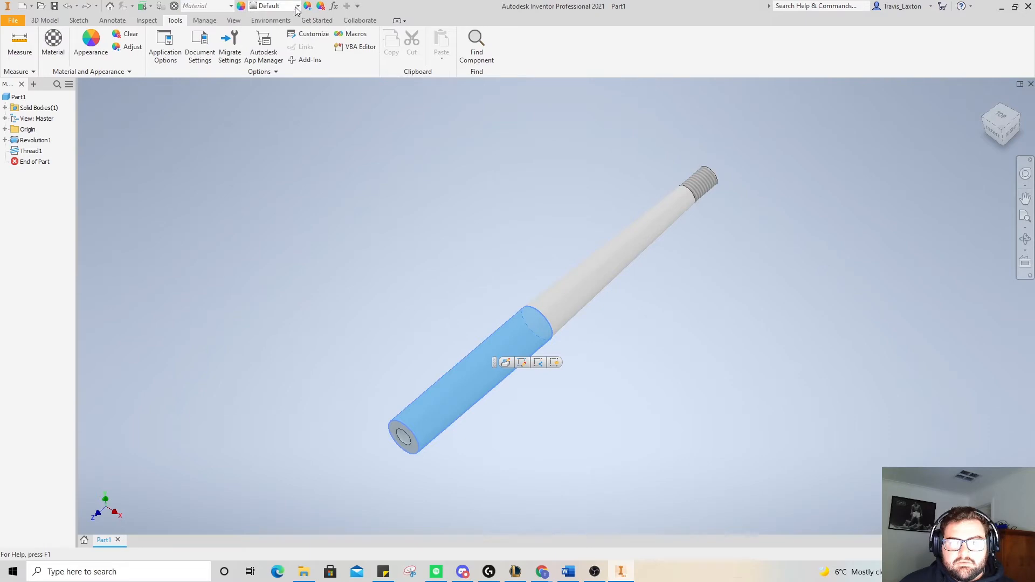
# - Apply the Knurled 45 appearance from the Inventor Material Library to the wide cylindrical face
pyautogui.click(515, 193)
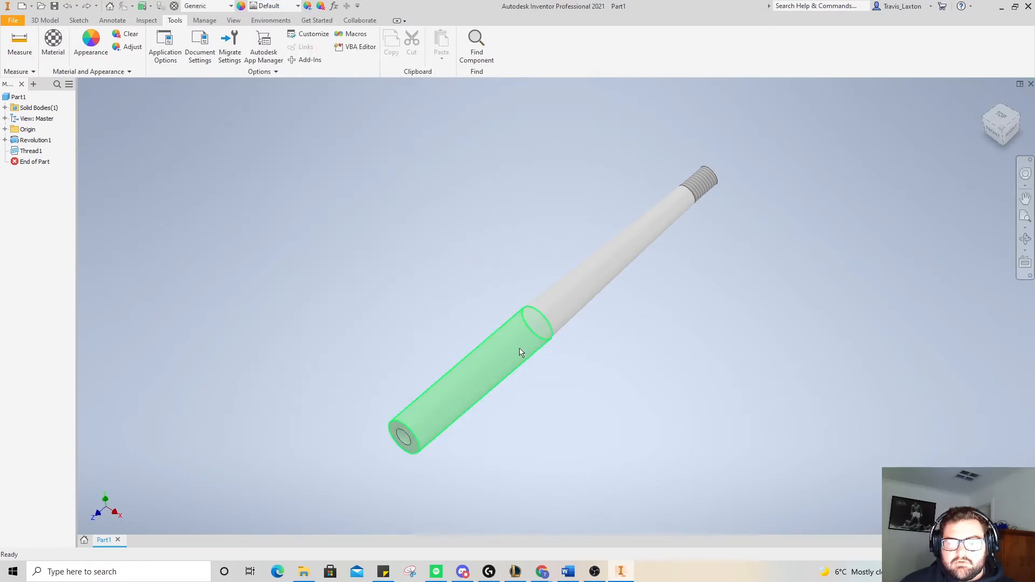
pyautogui.click(297, 6)
pyautogui.click(309, 7)
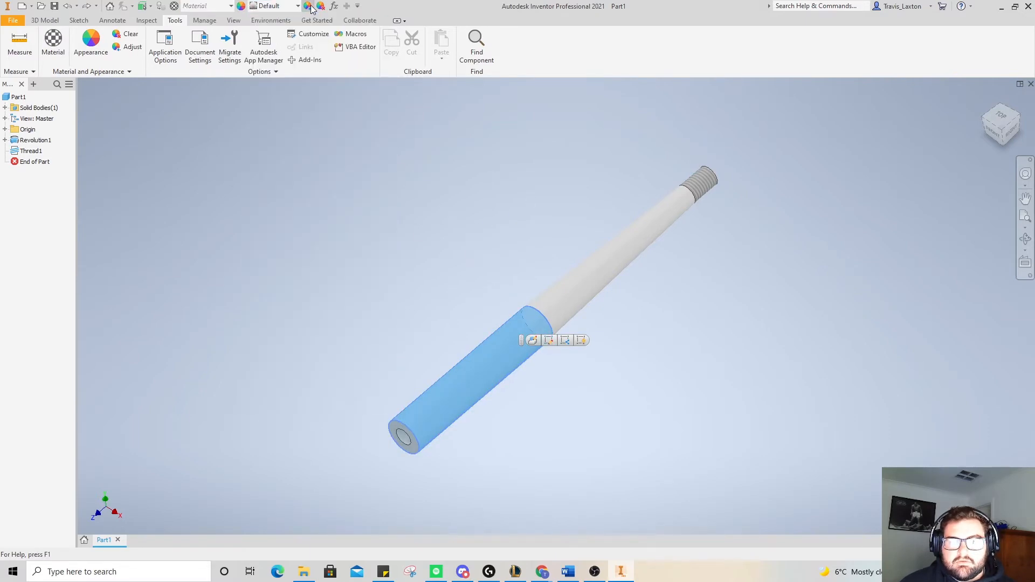
pyautogui.click(299, 6)
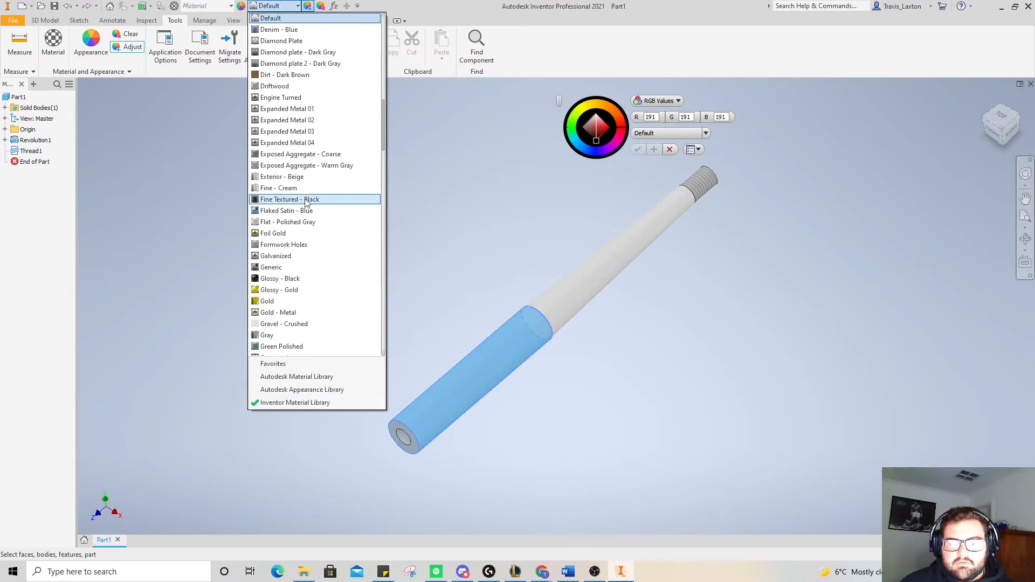
pyautogui.scroll(-3, 301, 200)
pyautogui.scroll(-1, 301, 202)
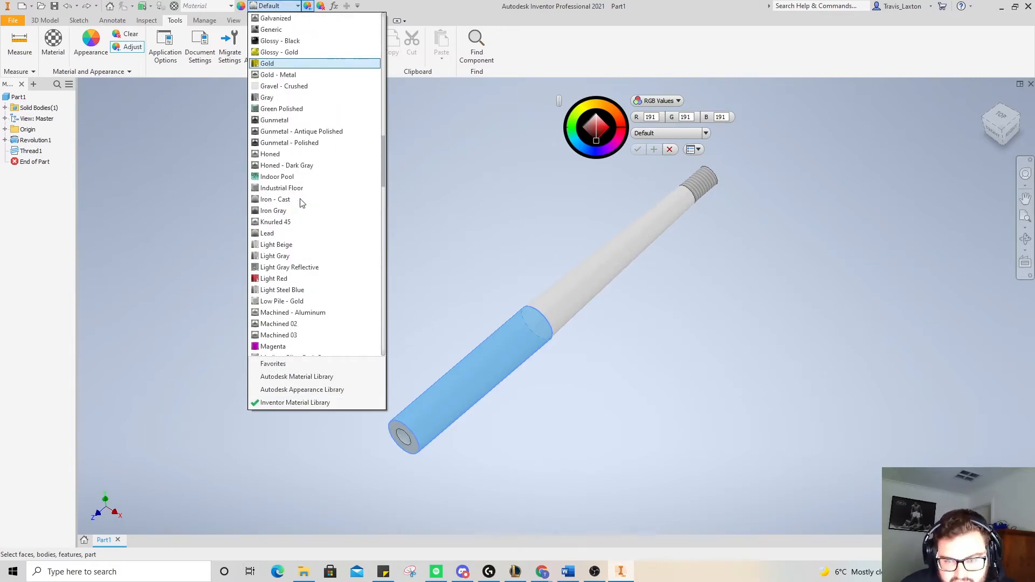
pyautogui.click(277, 221)
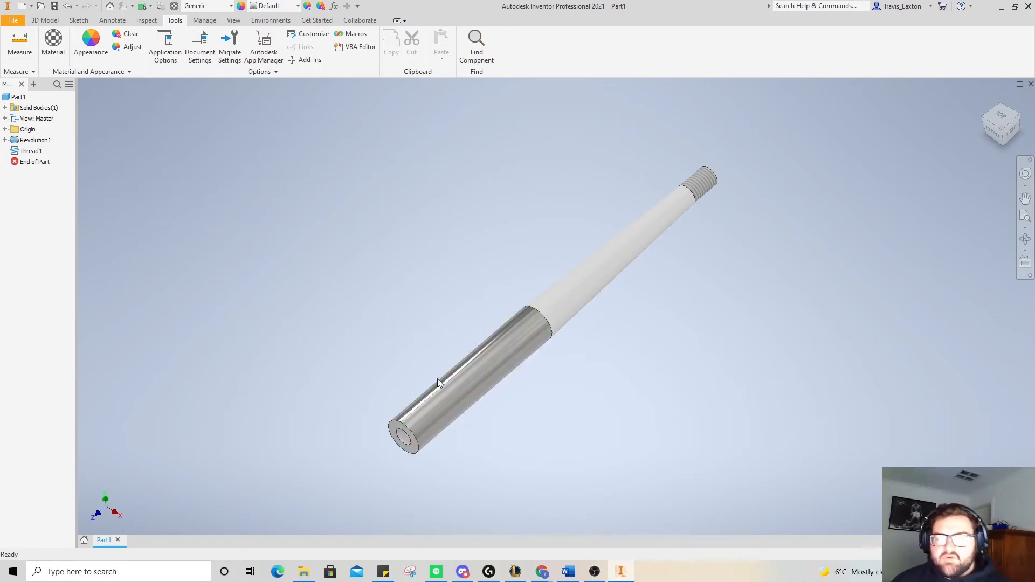
# - Assign the Steel material from the Inventor Material Library to the part and look at its definition without editing it
pyautogui.click(53, 43)
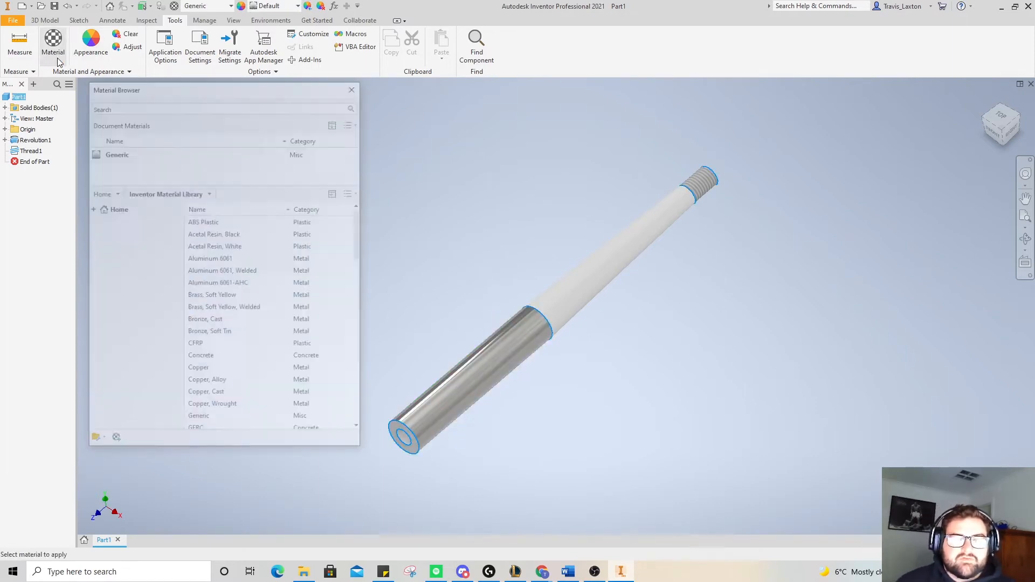
pyautogui.scroll(-2, 258, 275)
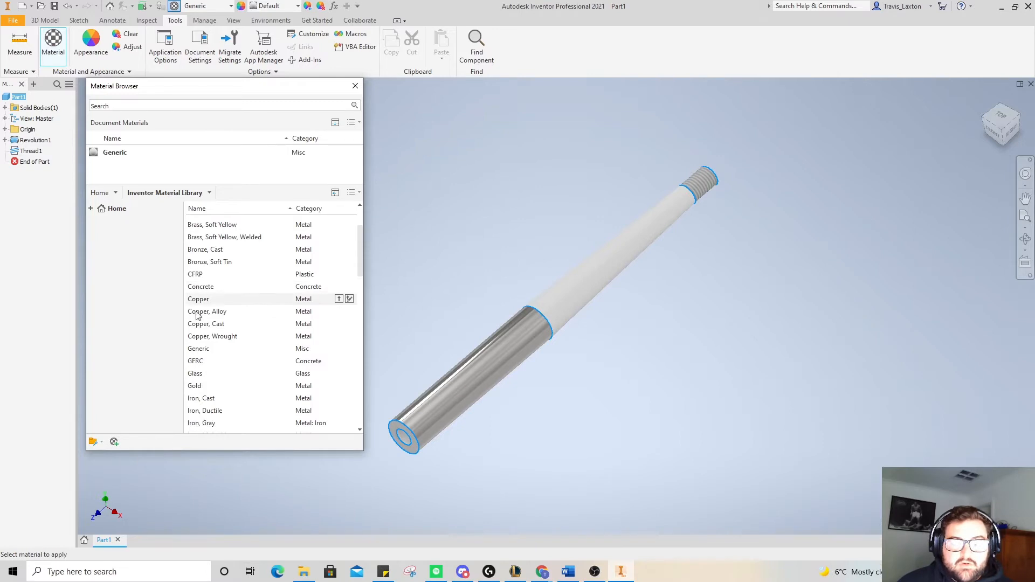
pyautogui.scroll(-4, 270, 301)
pyautogui.scroll(-7, 256, 302)
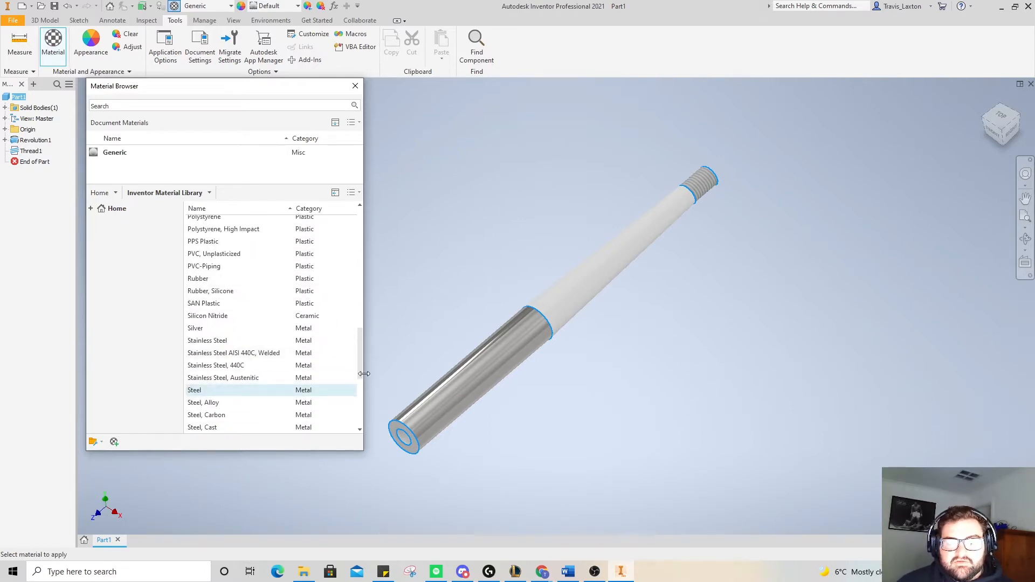
pyautogui.click(345, 396)
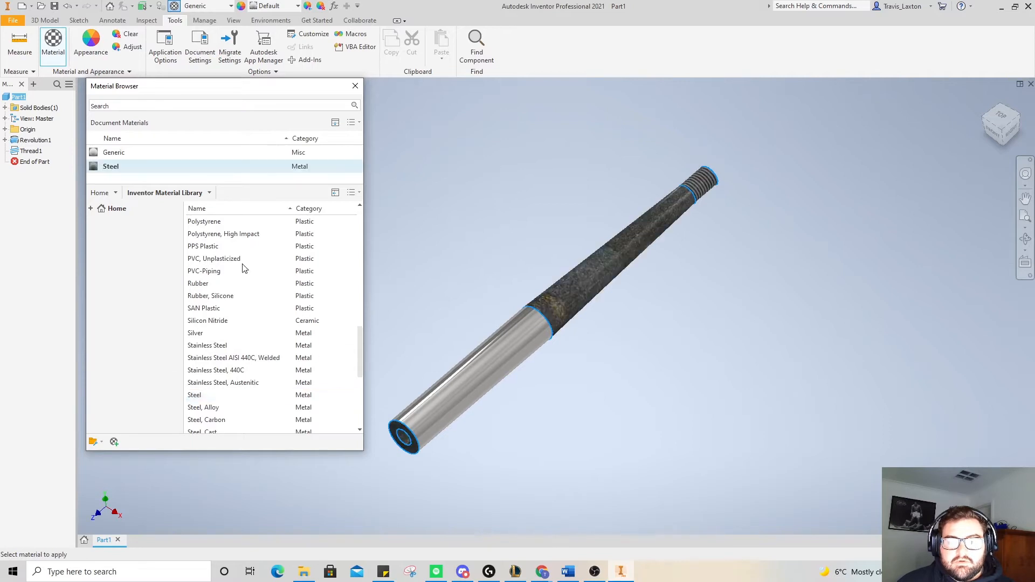
pyautogui.doubleClick(134, 168)
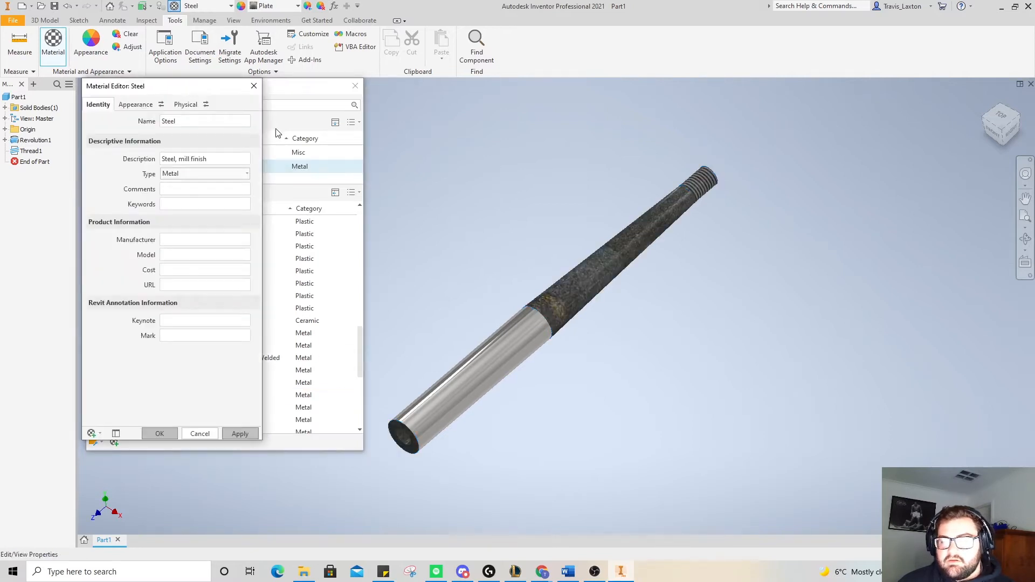
pyautogui.click(254, 86)
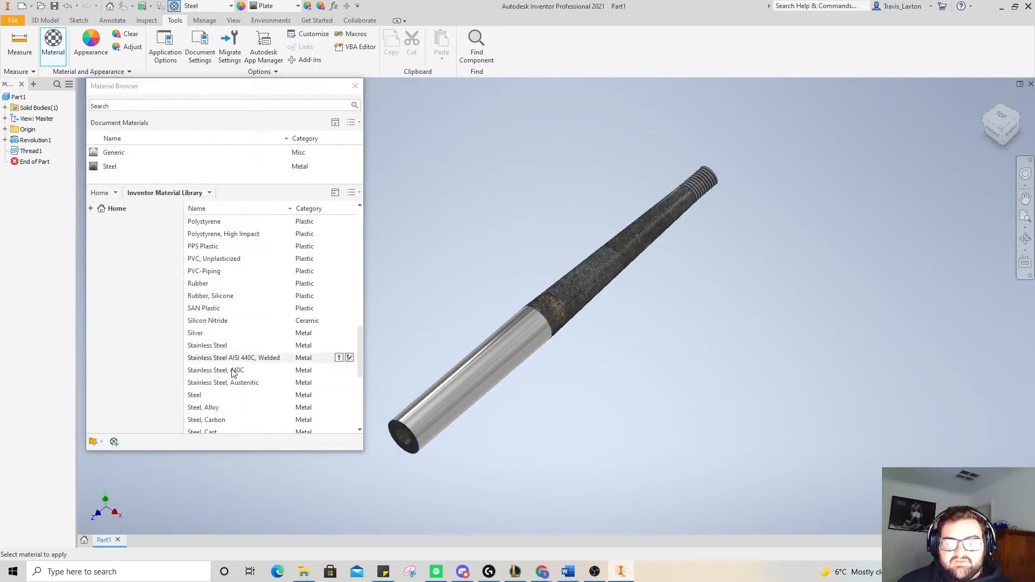
# - Add Steel, Mild to the document materials, inspect its definition without editing it, and close the material browser
pyautogui.scroll(-3, 253, 408)
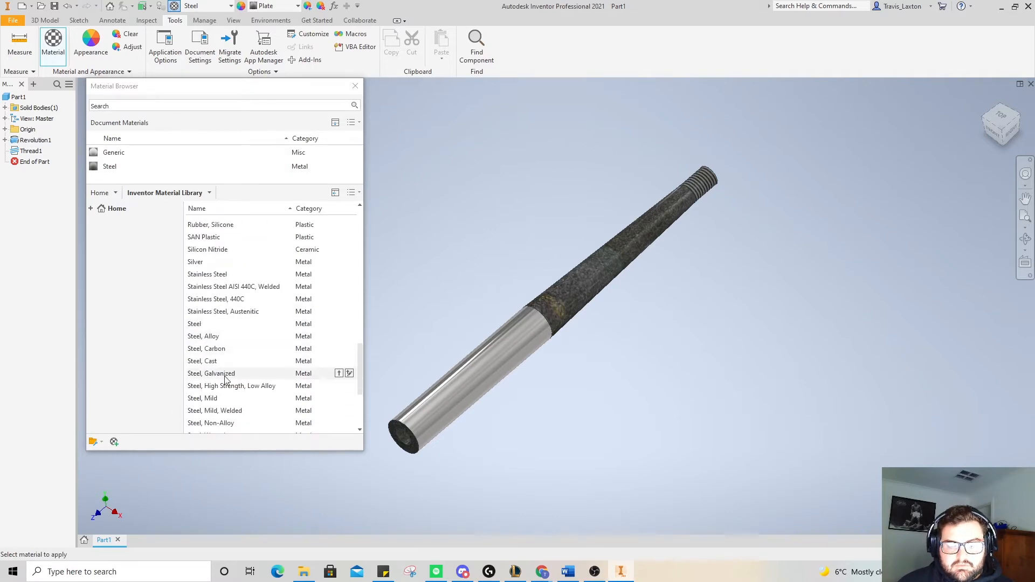
pyautogui.click(221, 363)
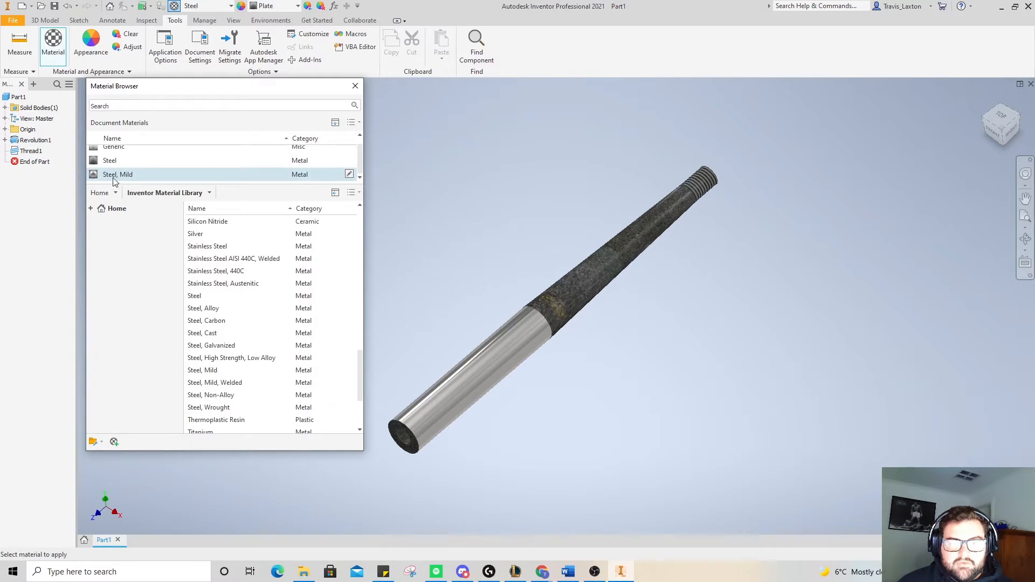
pyautogui.doubleClick(133, 174)
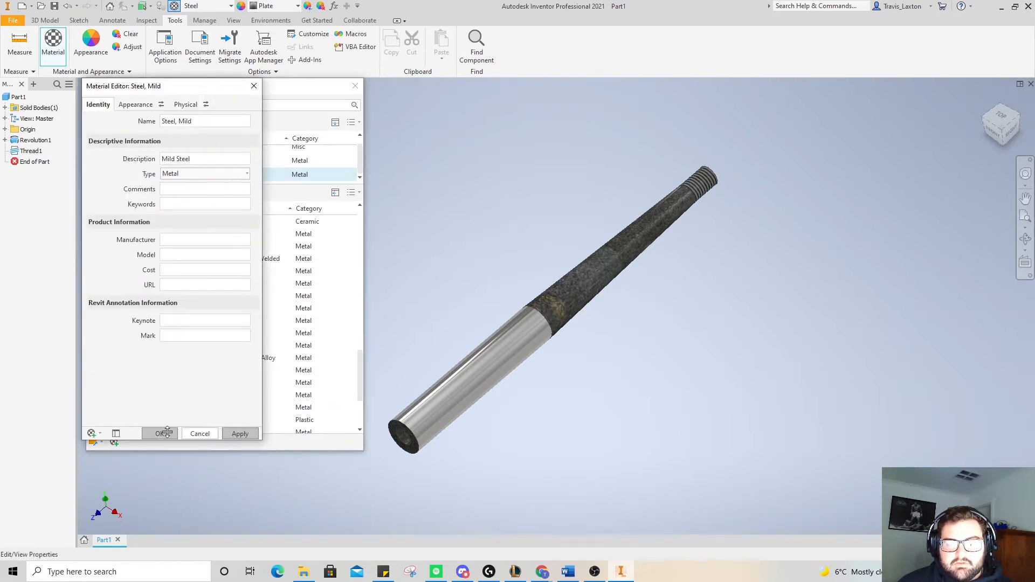
pyautogui.click(199, 433)
pyautogui.click(157, 174)
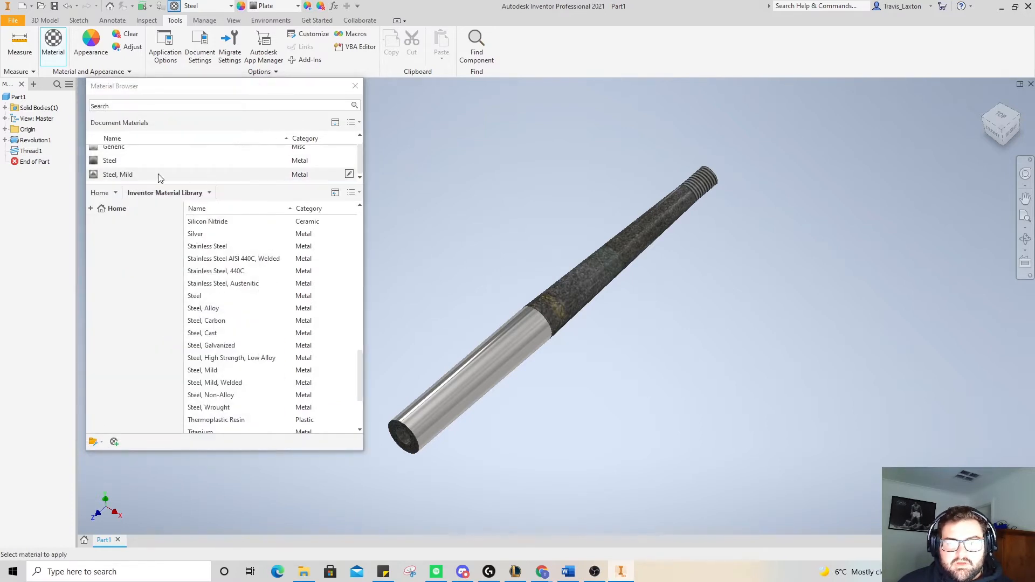
pyautogui.click(350, 174)
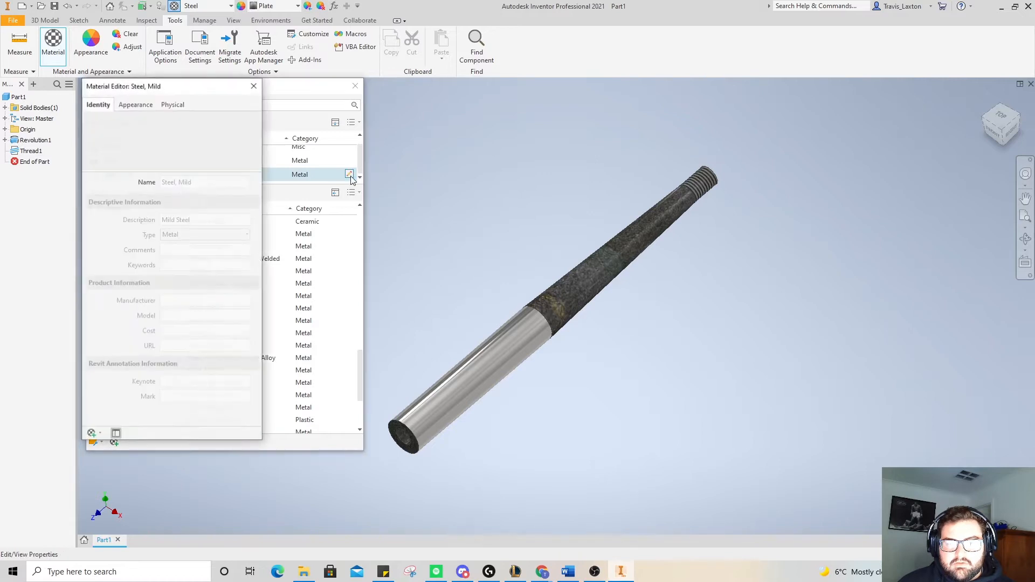
pyautogui.click(200, 432)
pyautogui.rightClick(229, 176)
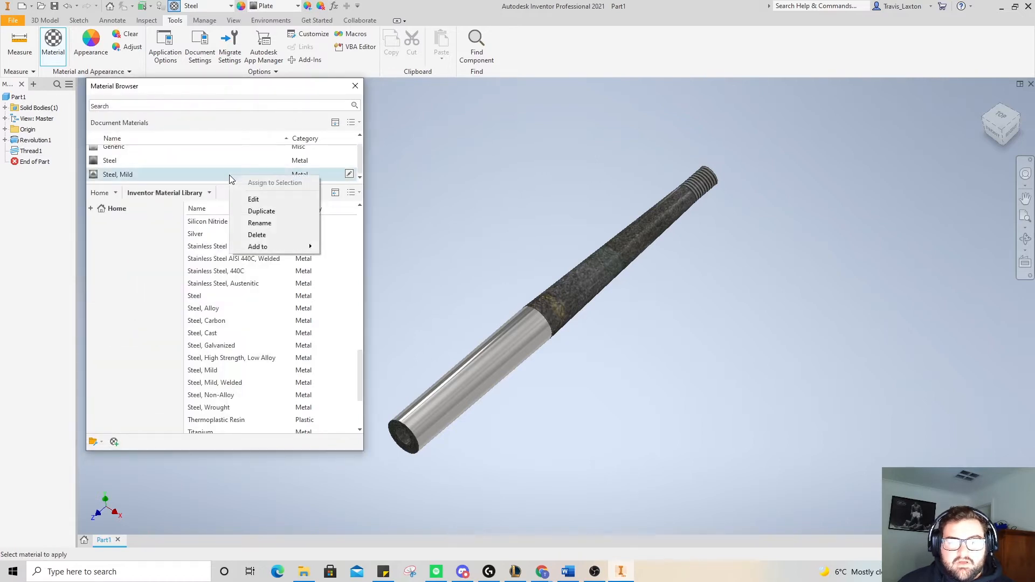
pyautogui.click(420, 177)
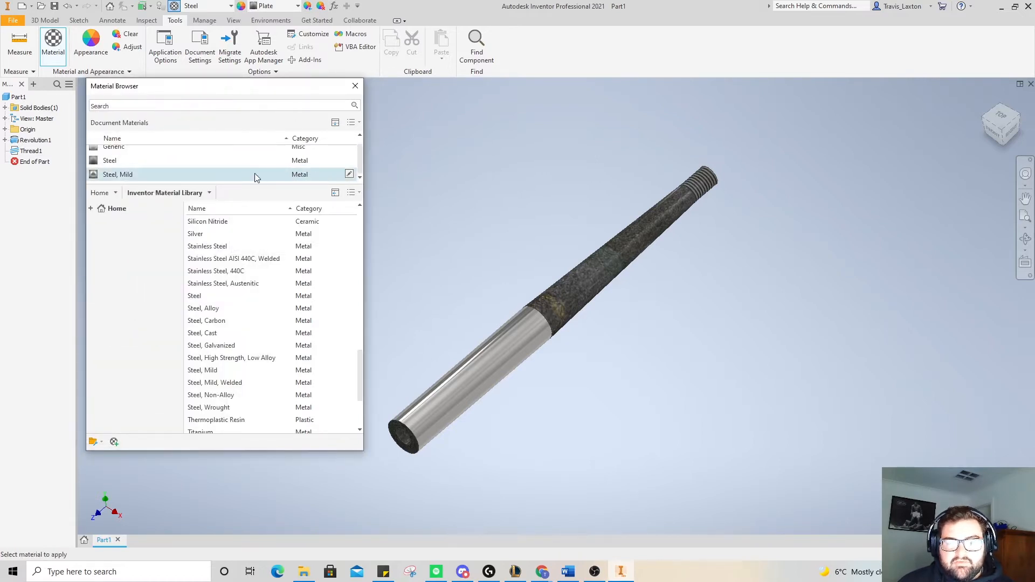
pyautogui.click(354, 87)
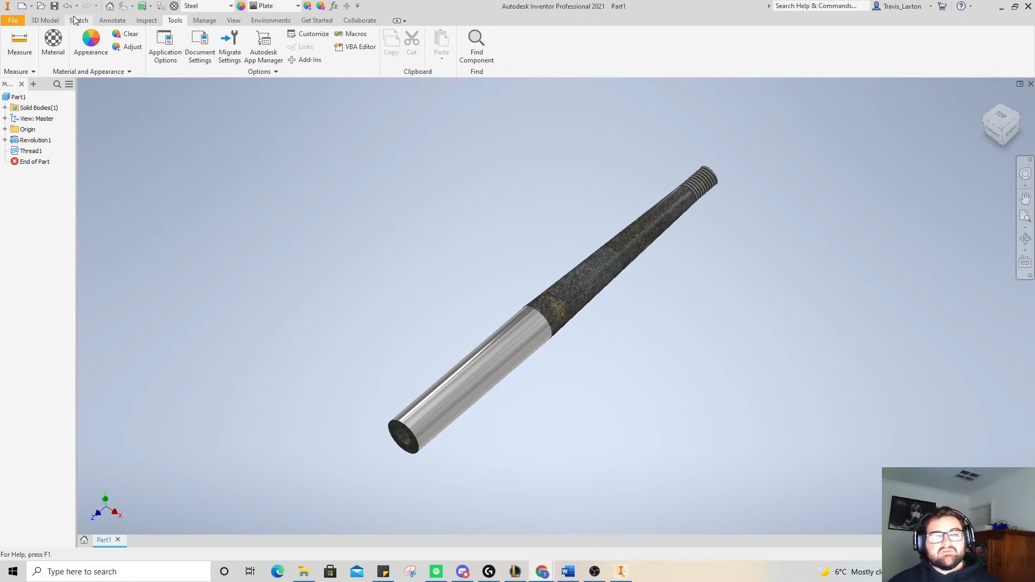
# - Create a new metric part from the Standard (mm).ipt template and start a 2D sketch on the XZ plane
pyautogui.click(22, 8)
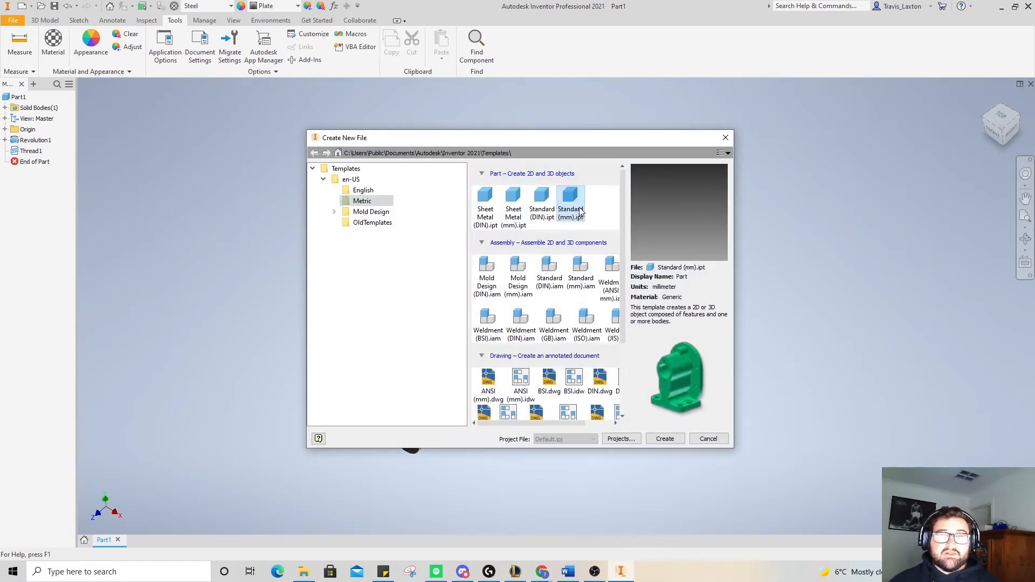
pyautogui.click(666, 439)
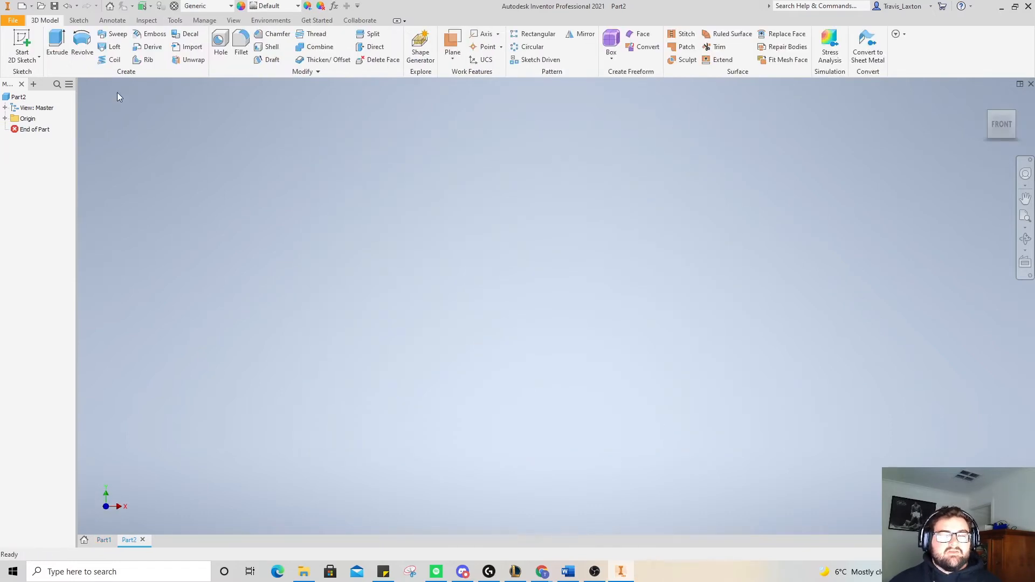
pyautogui.click(24, 39)
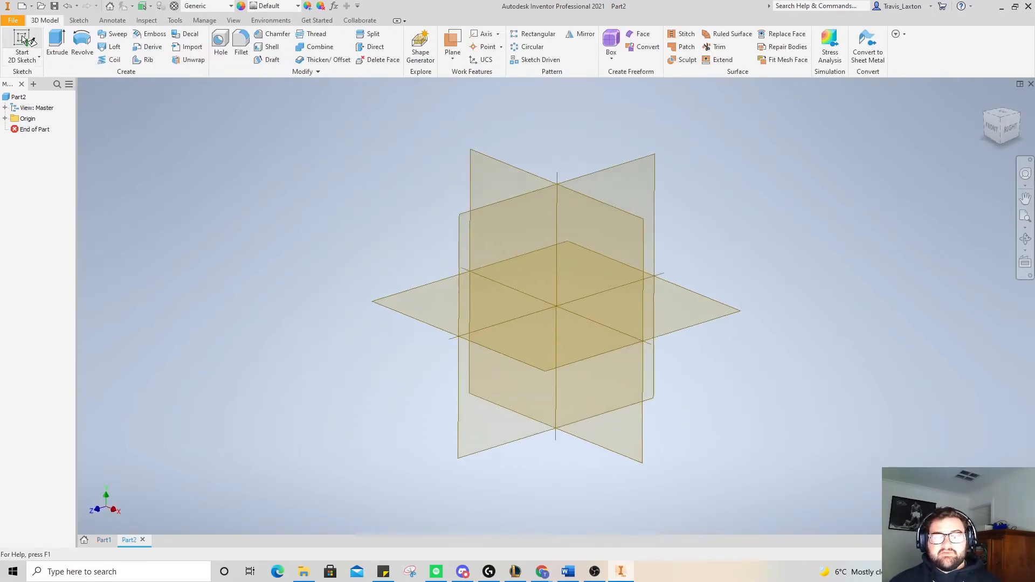
pyautogui.click(437, 316)
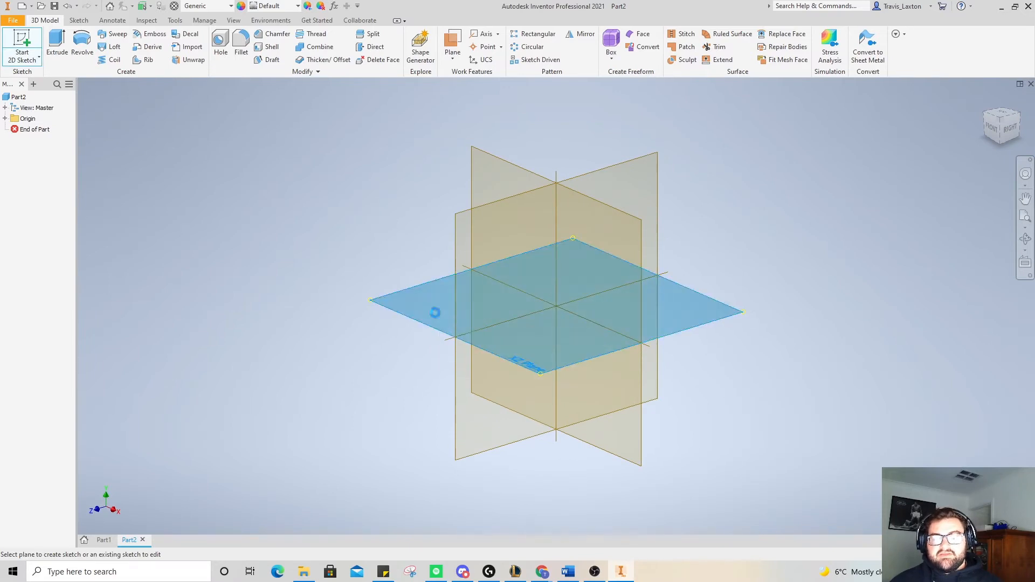
pyautogui.click(1020, 102)
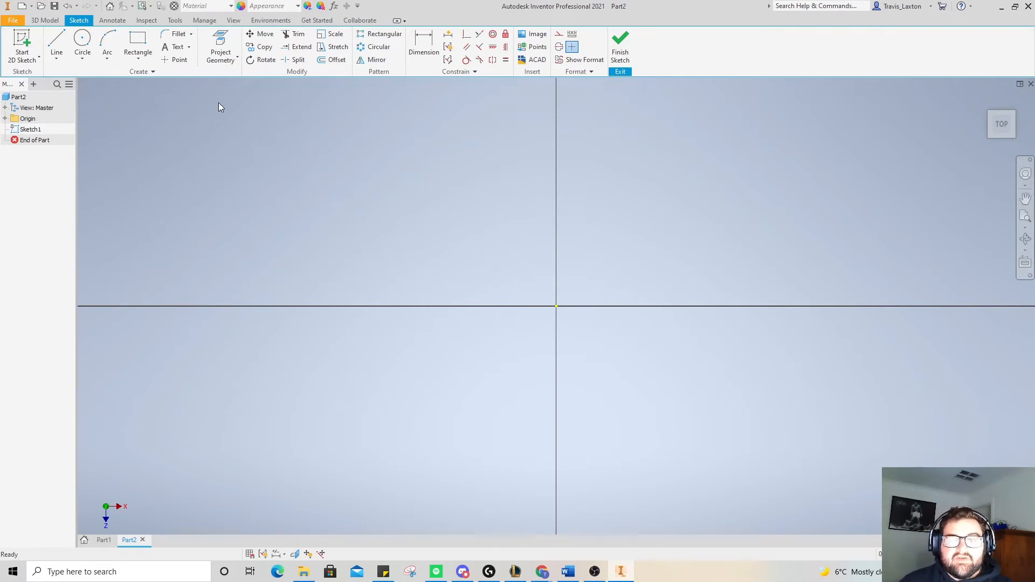
pyautogui.click(81, 42)
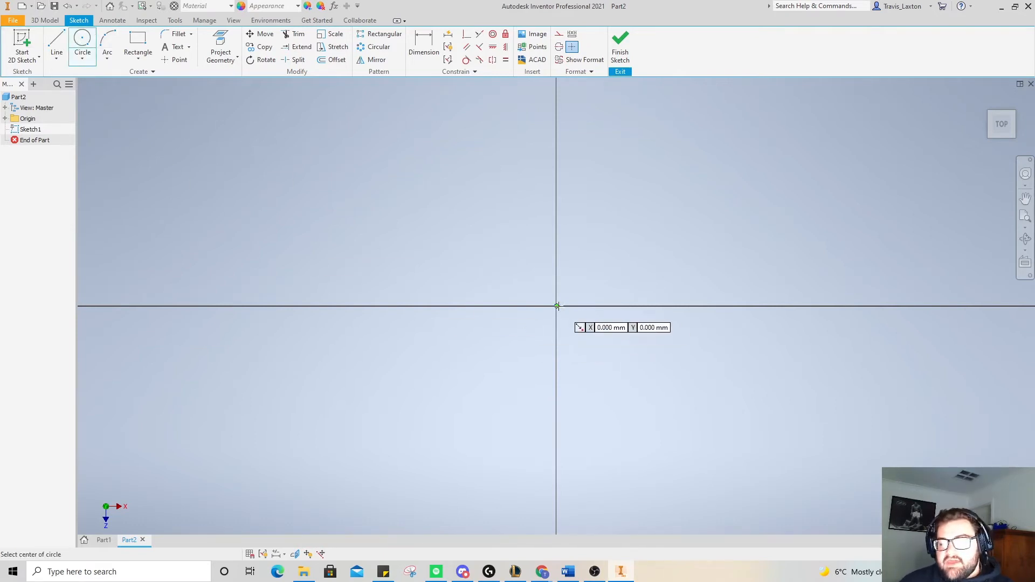
pyautogui.click(557, 306)
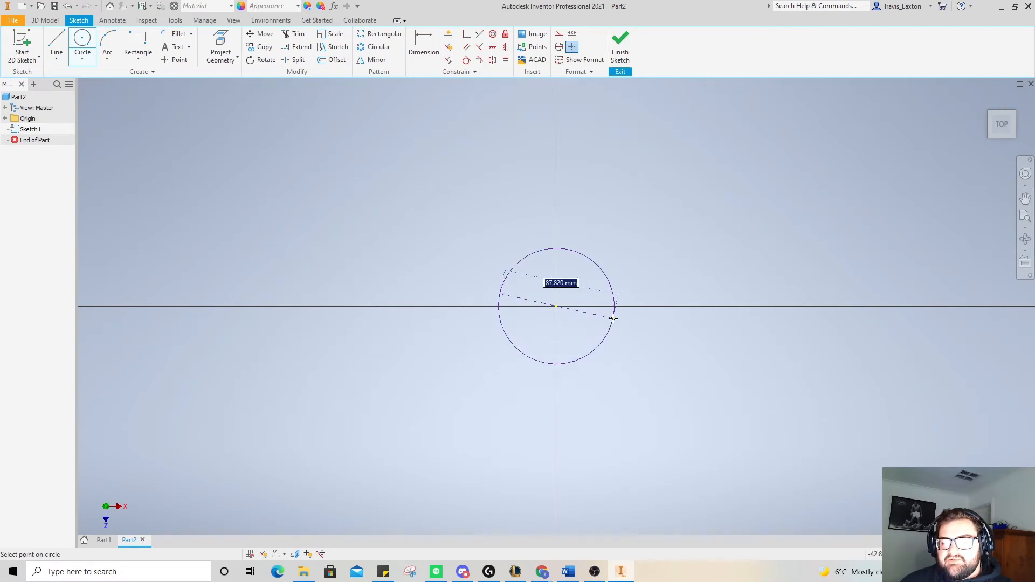
pyautogui.rightClick(351, 190)
pyautogui.press('Escape')
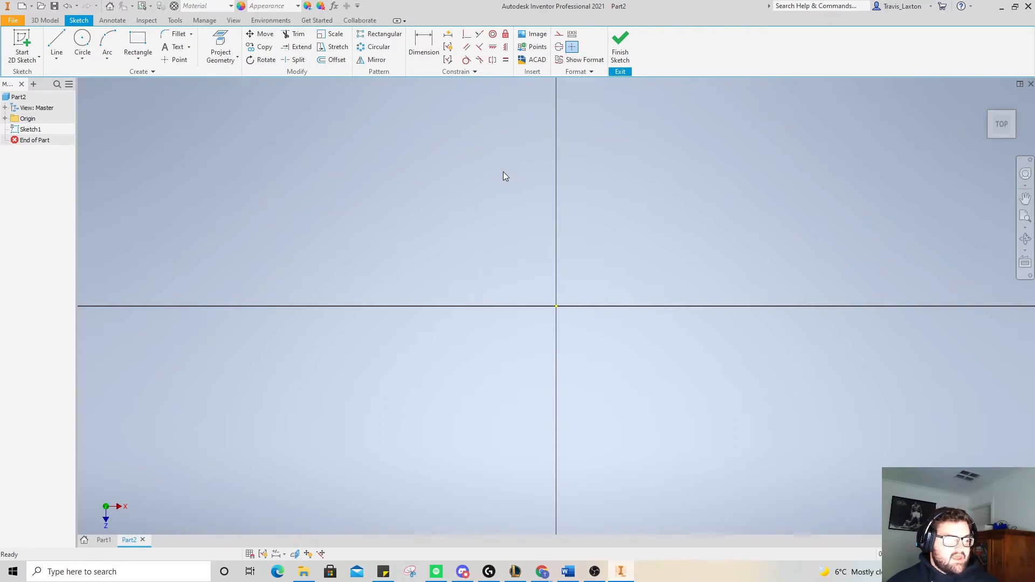
# - Draw a 30 mm diameter circle centred on the sketch origin
pyautogui.click(83, 41)
pyautogui.click(557, 307)
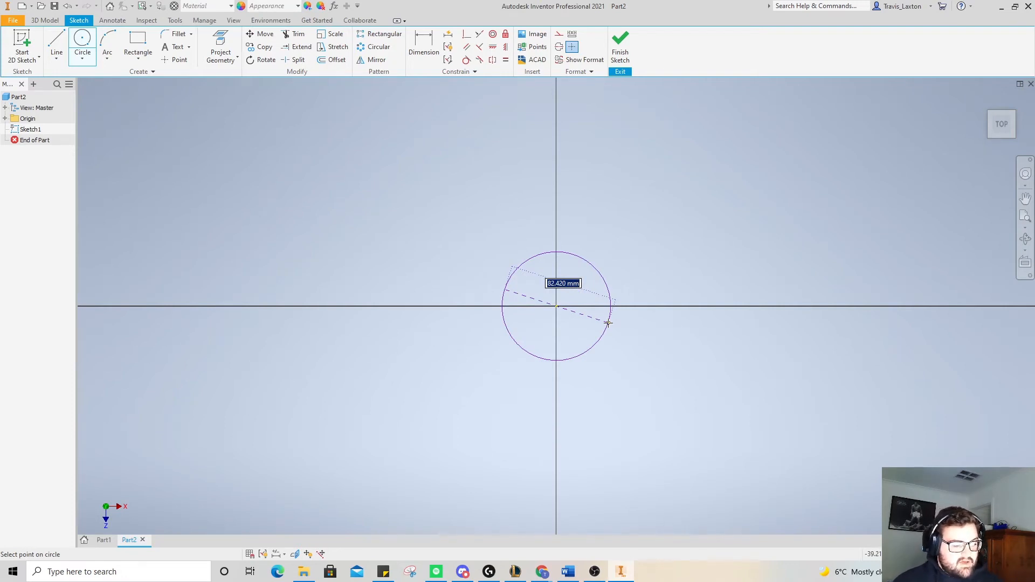
pyautogui.write('30')
pyautogui.press('Return')
pyautogui.rightClick(435, 205)
pyautogui.click(503, 206)
# - Extrude the 30 mm circle into a solid cylinder
pyautogui.click(1003, 125)
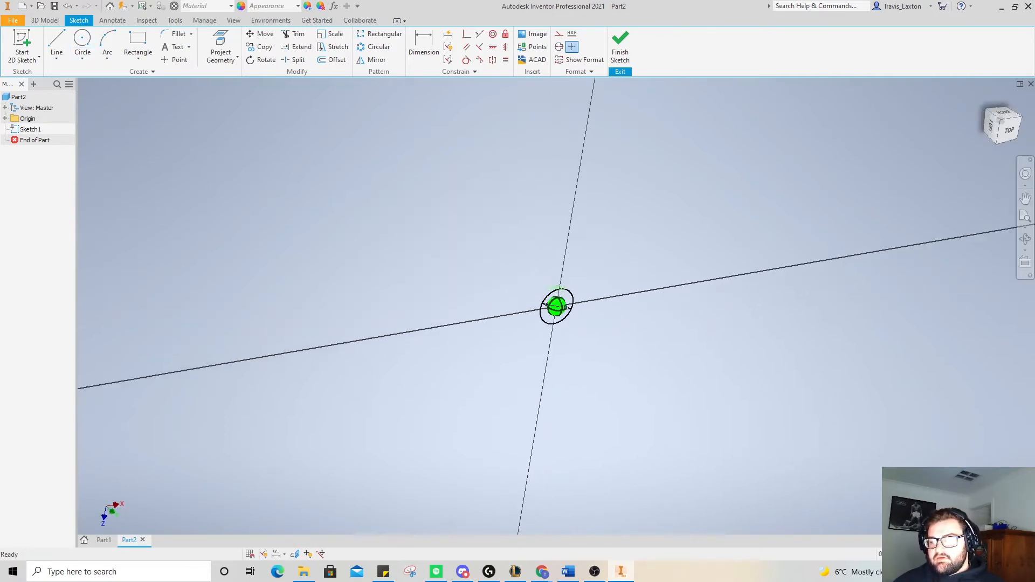
pyautogui.click(44, 21)
pyautogui.click(56, 41)
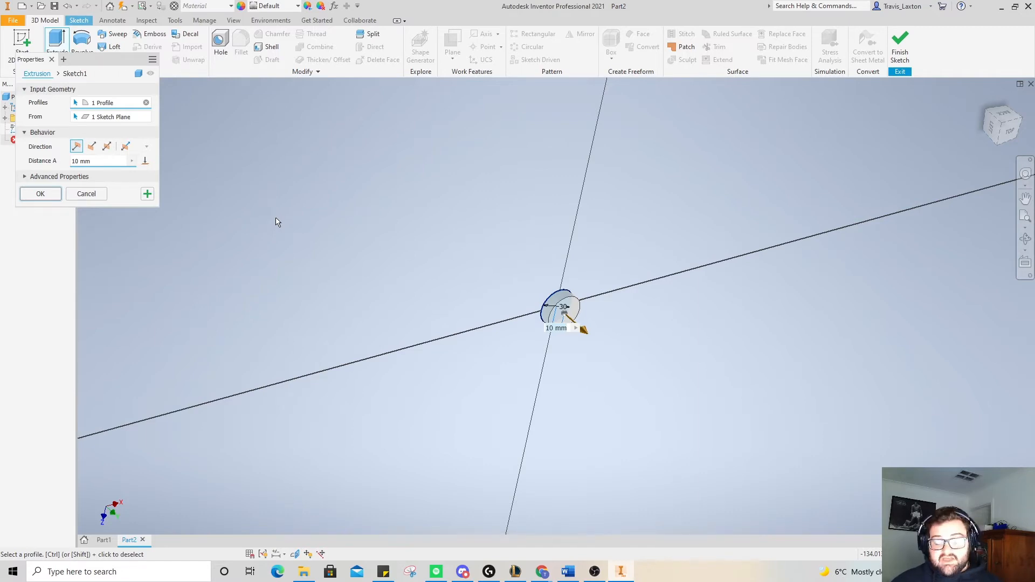
pyautogui.press('Return')
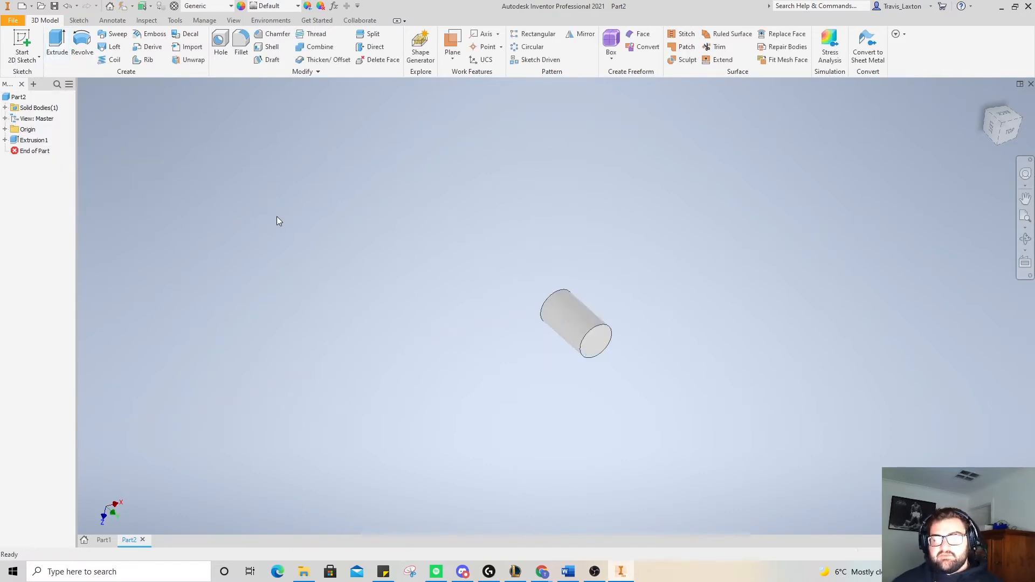
# - Start a sketch on the cylinder's end face and draw a 29 mm diameter circle centred on the origin
pyautogui.moveTo(982, 113); pyautogui.dragTo(983, 116)
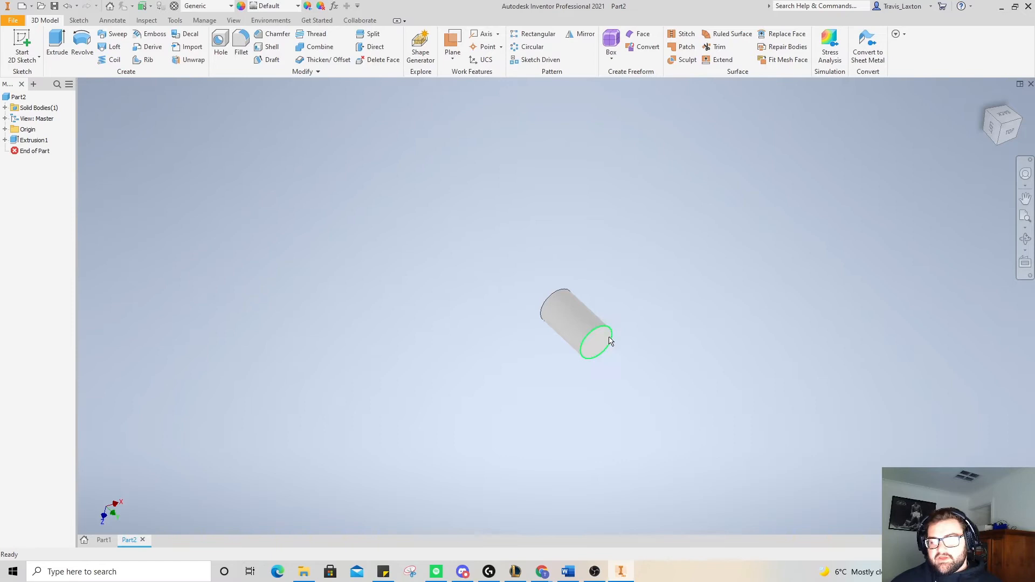
pyautogui.click(595, 342)
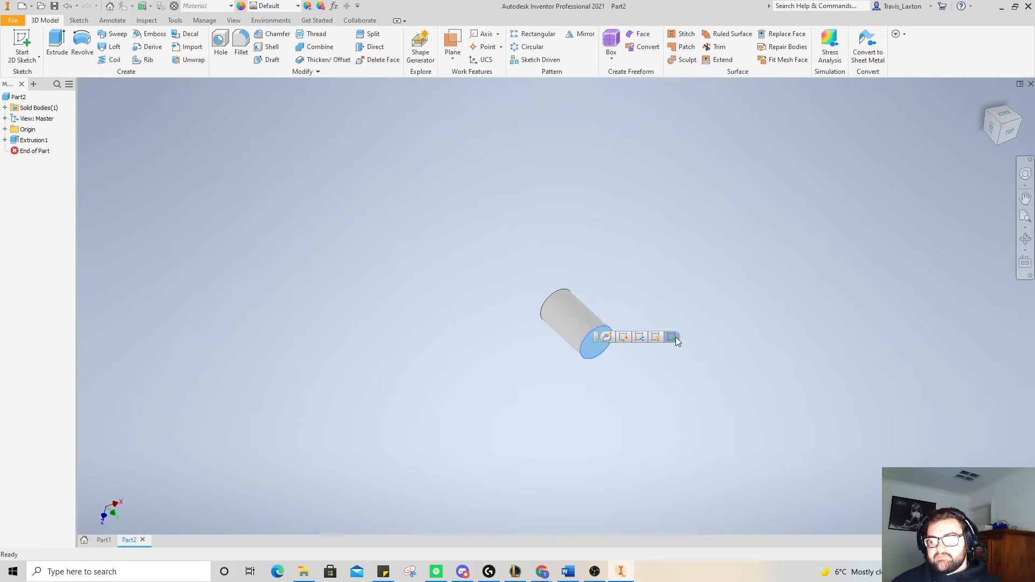
pyautogui.click(369, 314)
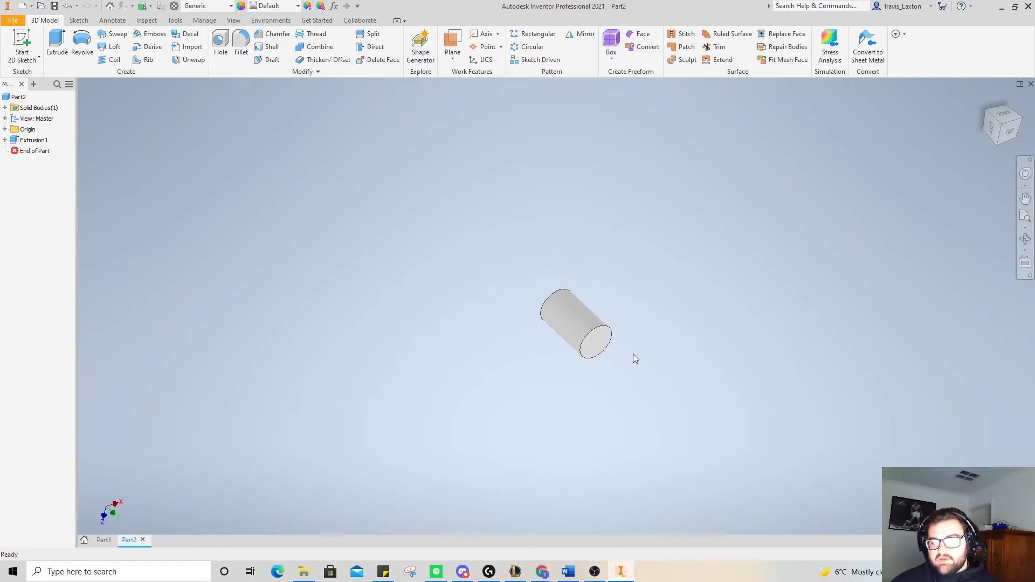
pyautogui.click(596, 342)
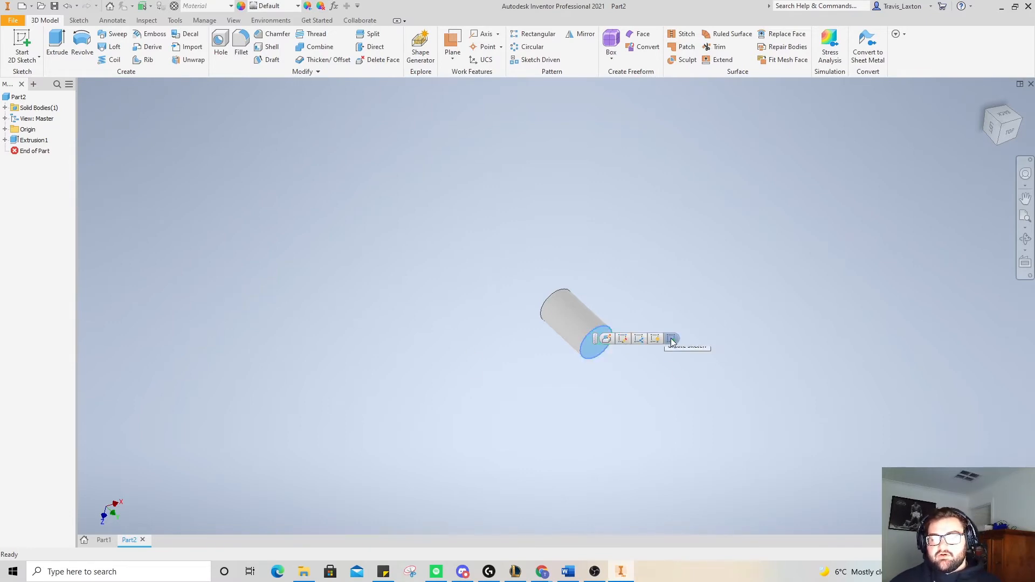
pyautogui.click(671, 339)
pyautogui.click(81, 39)
pyautogui.click(556, 306)
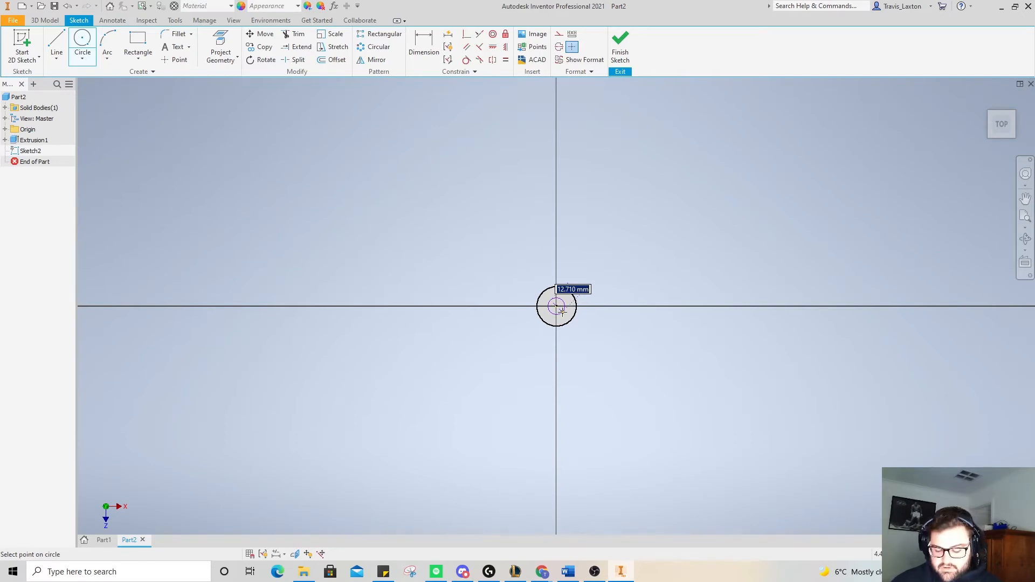
pyautogui.write('29')
pyautogui.press('Return')
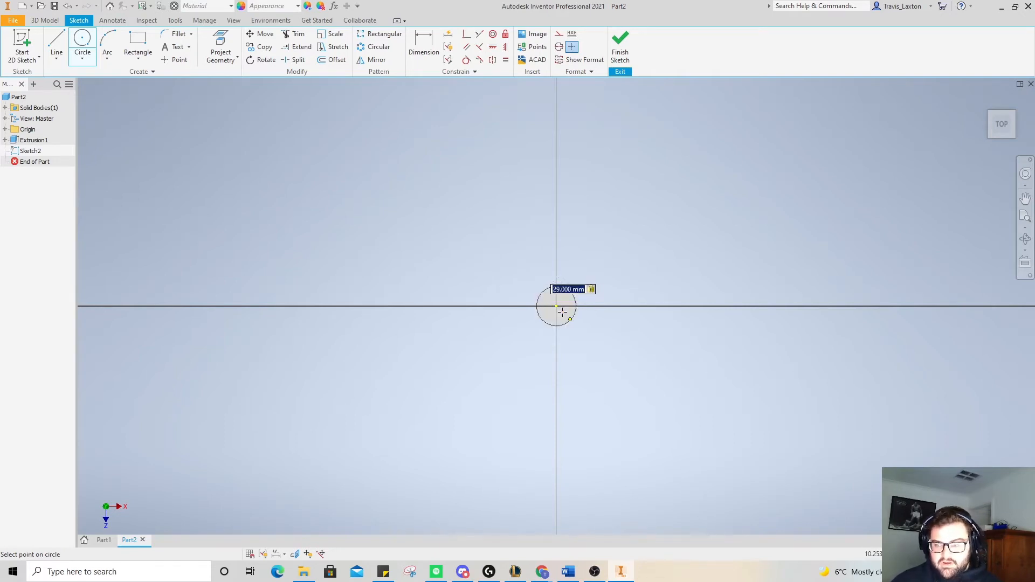
# - Try to draw a second circle from the same centre, matching the 29 mm circle on the end face
pyautogui.click(1030, 136)
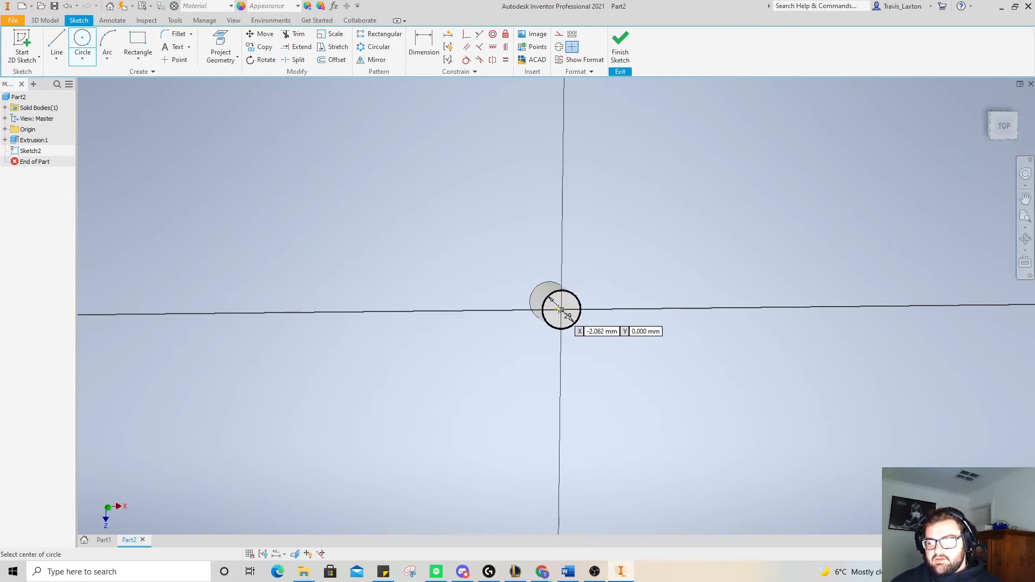
pyautogui.click(561, 311)
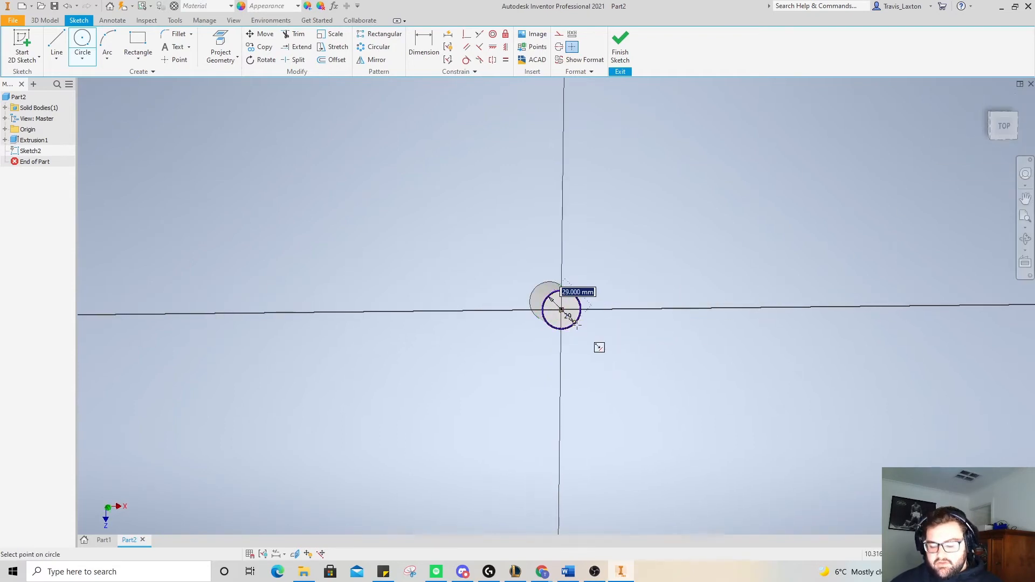
pyautogui.click(575, 323)
pyautogui.press('Escape')
pyautogui.scroll(2, 572, 304)
pyautogui.scroll(-8, 574, 302)
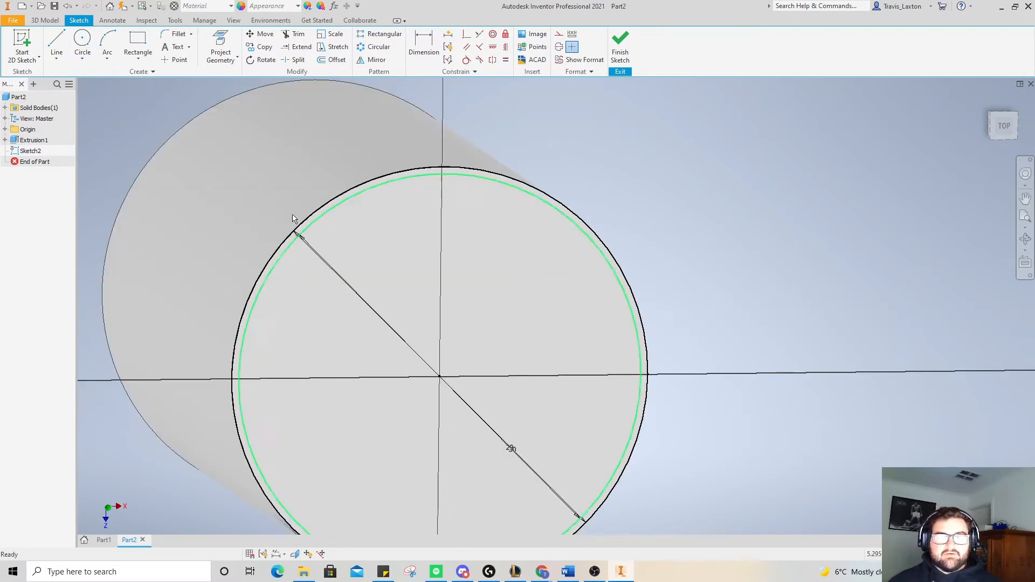
# - Cut the thin ring between the 29 mm circle and the cylinder's outer edge 10 mm into the body
pyautogui.scroll(-3, 144, 109)
pyautogui.click(45, 20)
pyautogui.click(57, 40)
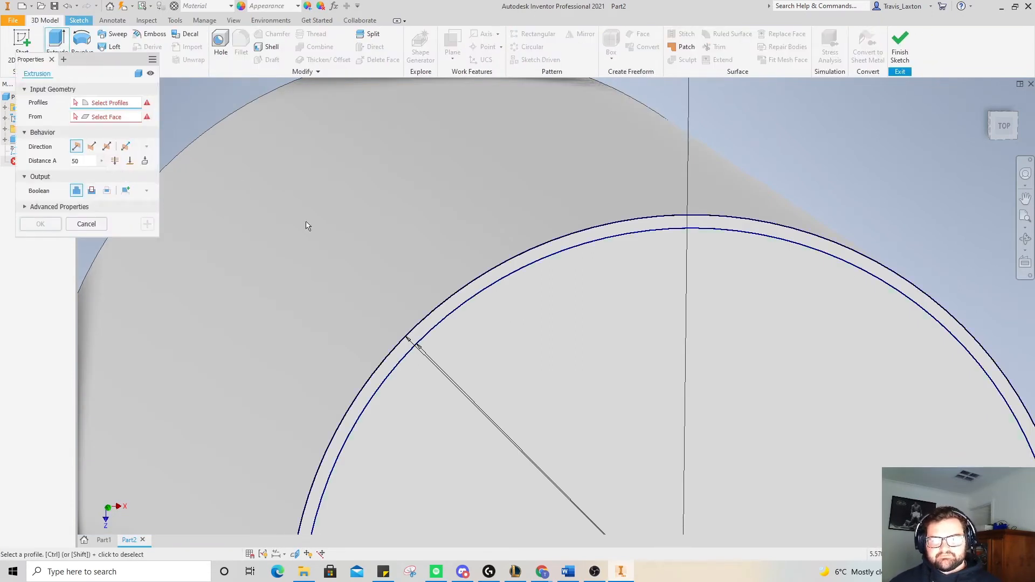
pyautogui.click(465, 300)
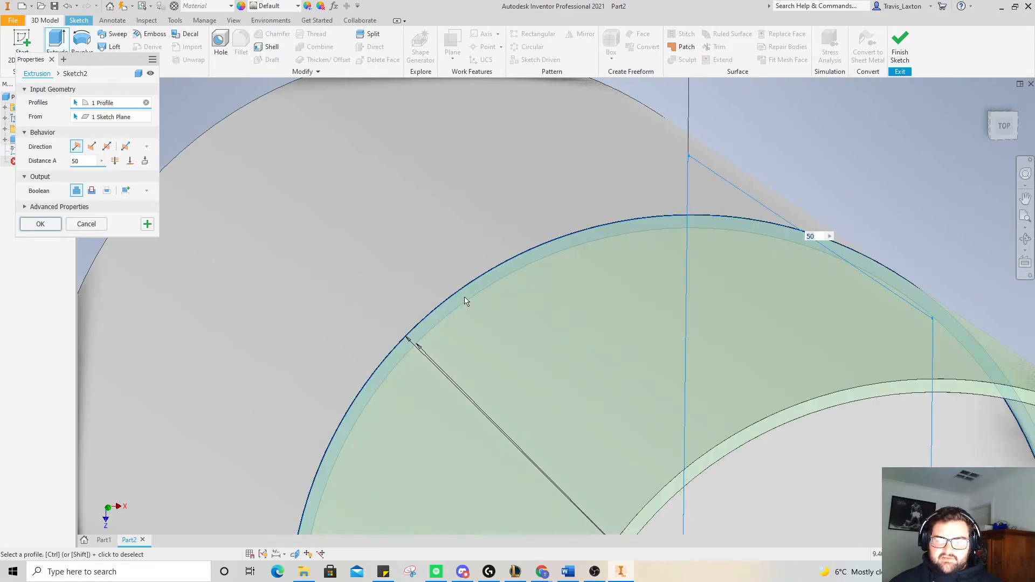
pyautogui.click(92, 191)
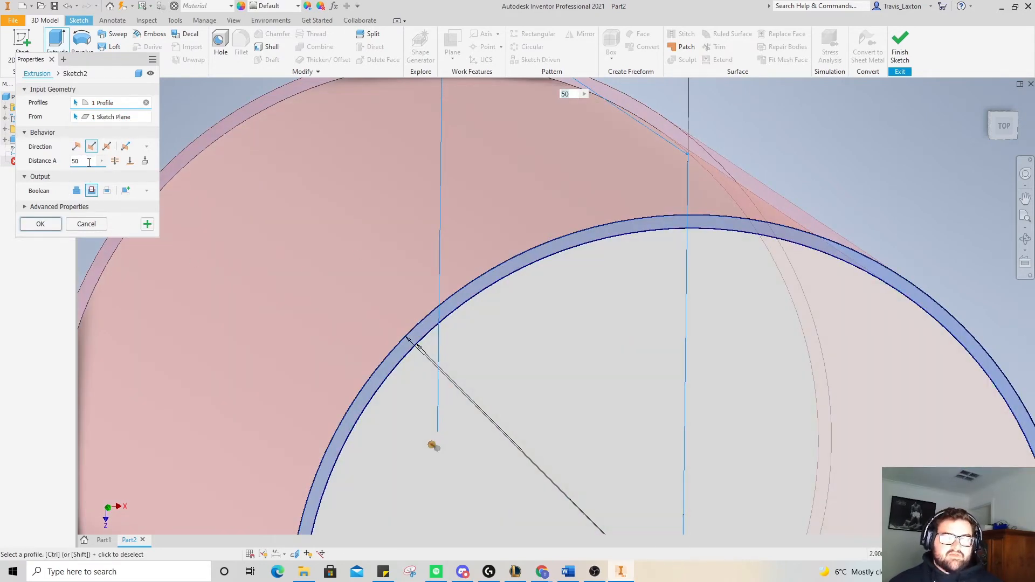
pyautogui.write('1')
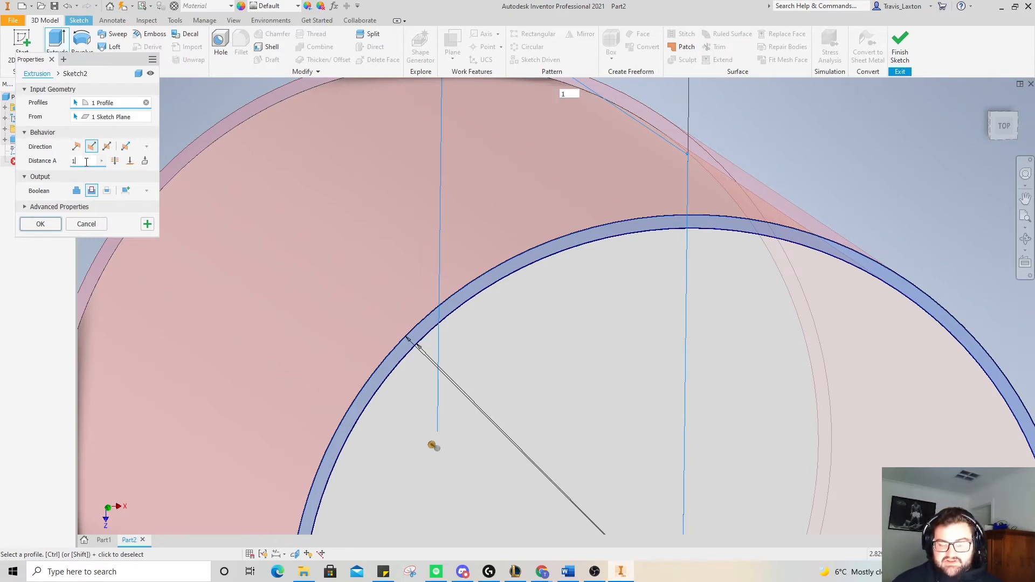
pyautogui.click(41, 224)
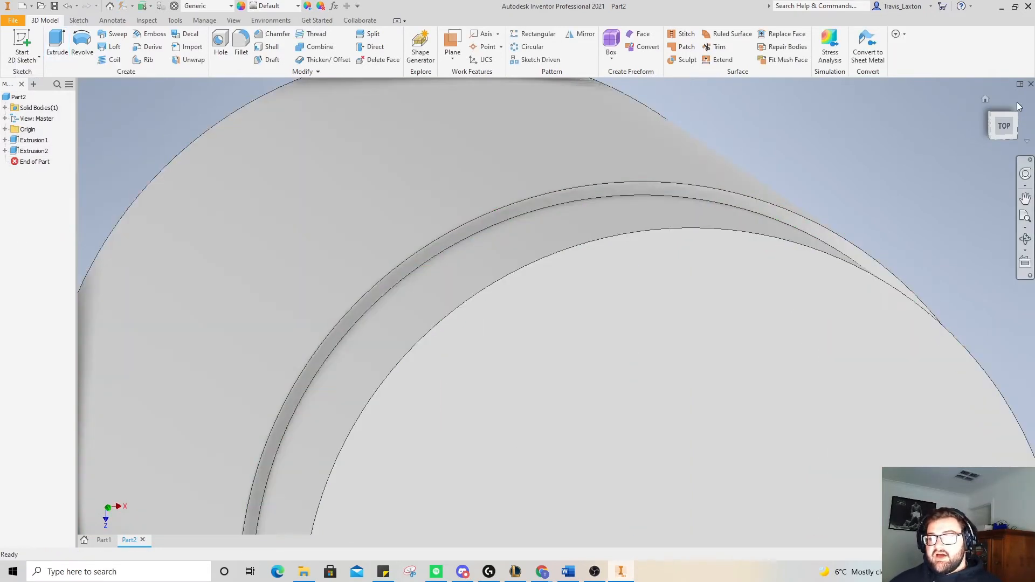
# - Start a sketch on the cylinder's opposite end face and draw a 30 mm diameter circle centred on the origin
pyautogui.click(993, 118)
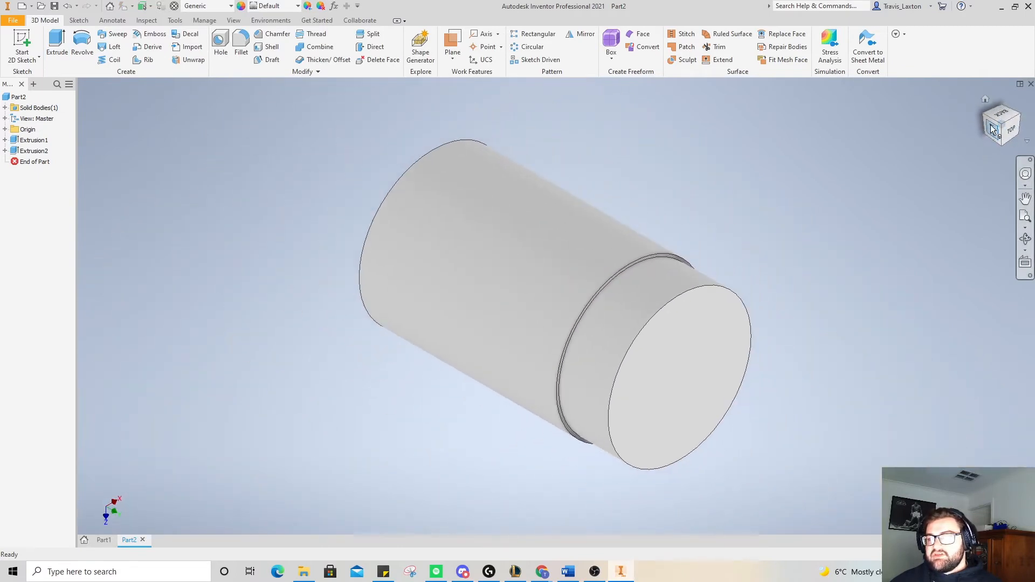
pyautogui.keyDown('shift'); pyautogui.moveTo(517, 291); pyautogui.dragTo(556, 307, button='middle'); pyautogui.keyUp('shift')
pyautogui.press('F5')
pyautogui.click(463, 224)
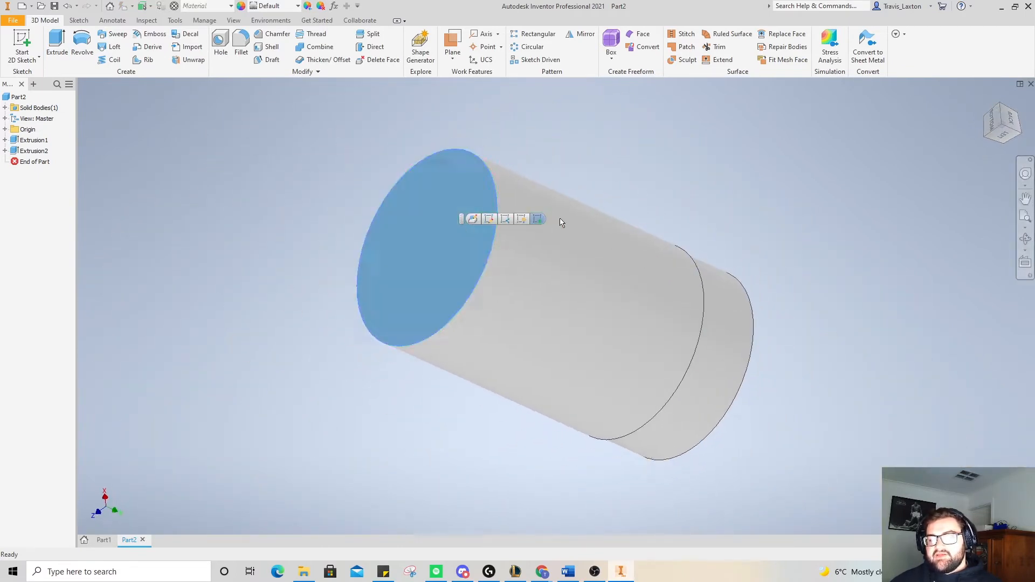
pyautogui.click(538, 219)
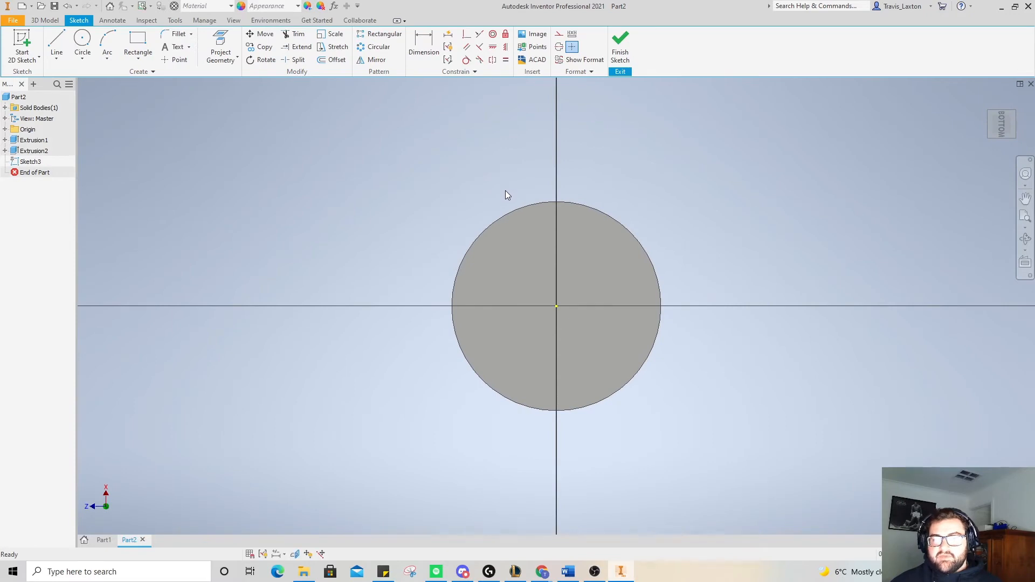
pyautogui.click(82, 42)
pyautogui.click(557, 307)
pyautogui.write('30')
pyautogui.press('Return')
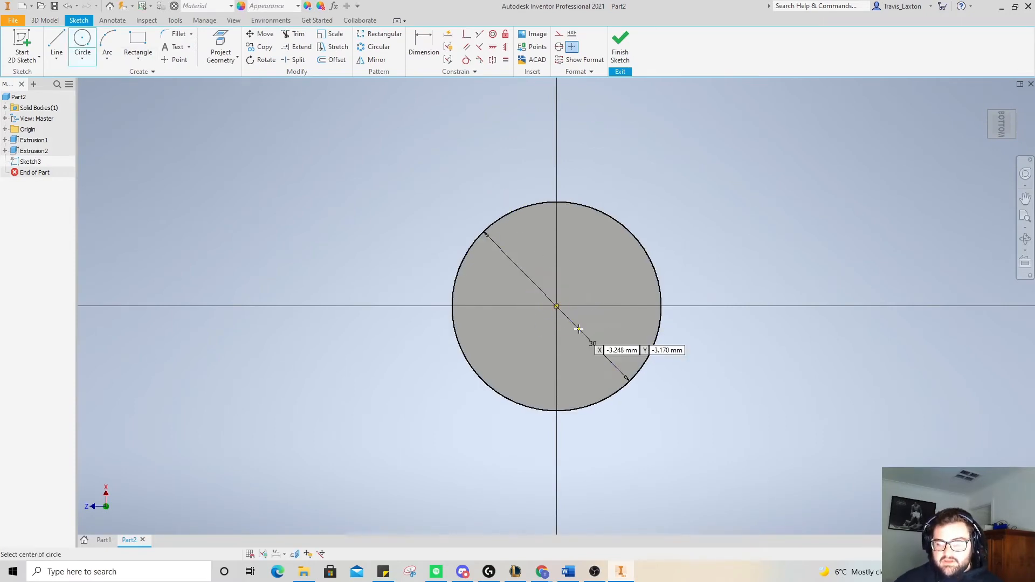
# - Add a concentric 29 mm diameter circle inside the 30 mm circle on the end face
pyautogui.click(556, 307)
pyautogui.write('29')
pyautogui.press('Return')
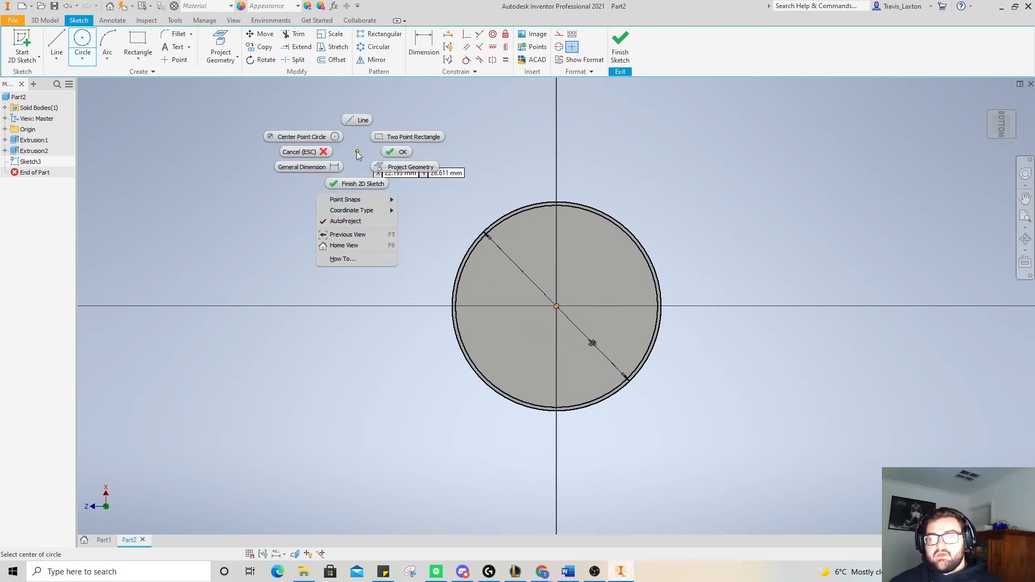
pyautogui.press('Escape')
# - Cut the ring between the 30 mm and 29 mm circles 10 mm into the cylinder
pyautogui.moveTo(1004, 129); pyautogui.dragTo(976, 139)
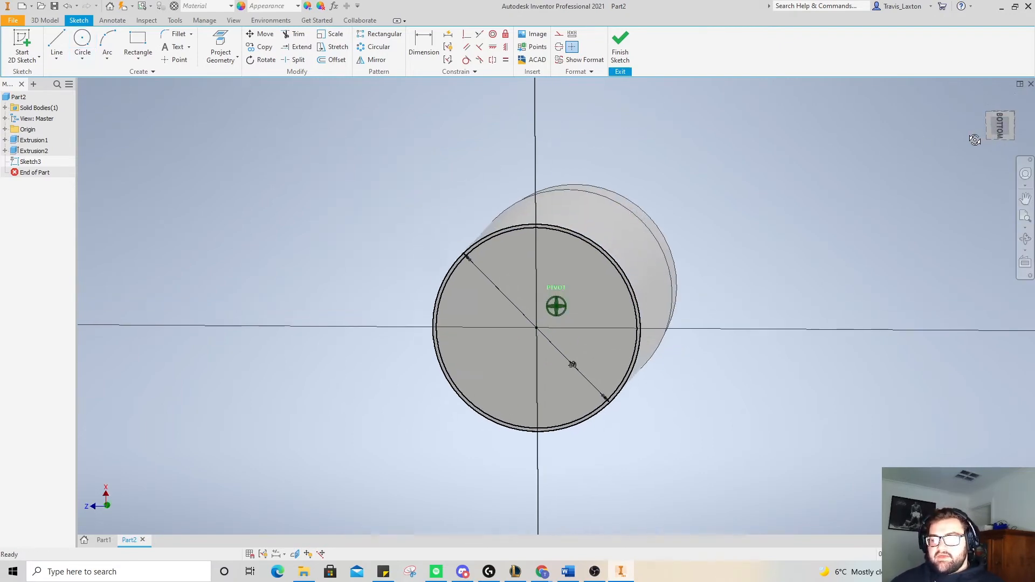
pyautogui.click(44, 20)
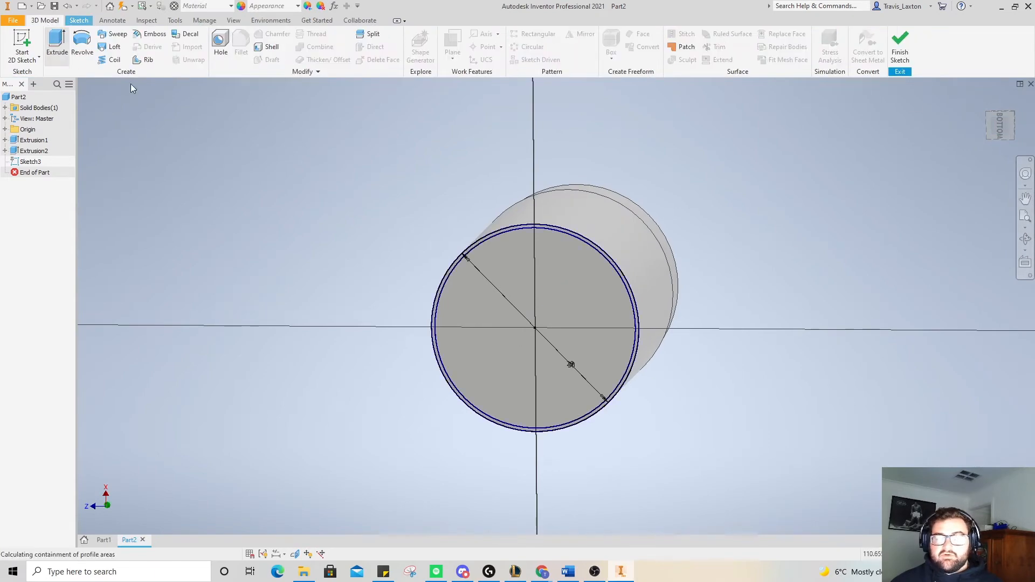
pyautogui.scroll(-5, 604, 251)
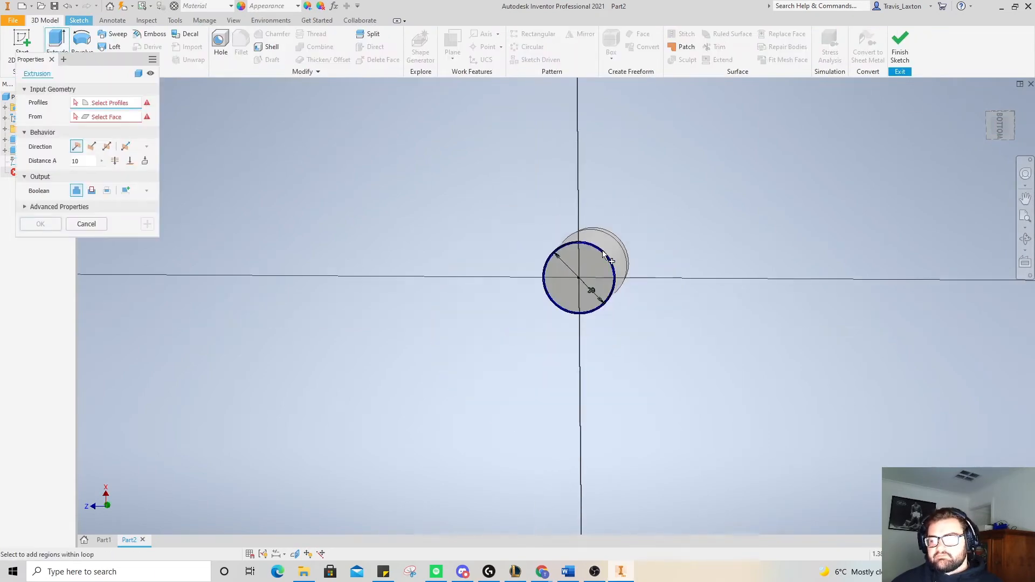
pyautogui.scroll(8, 604, 252)
pyautogui.click(604, 253)
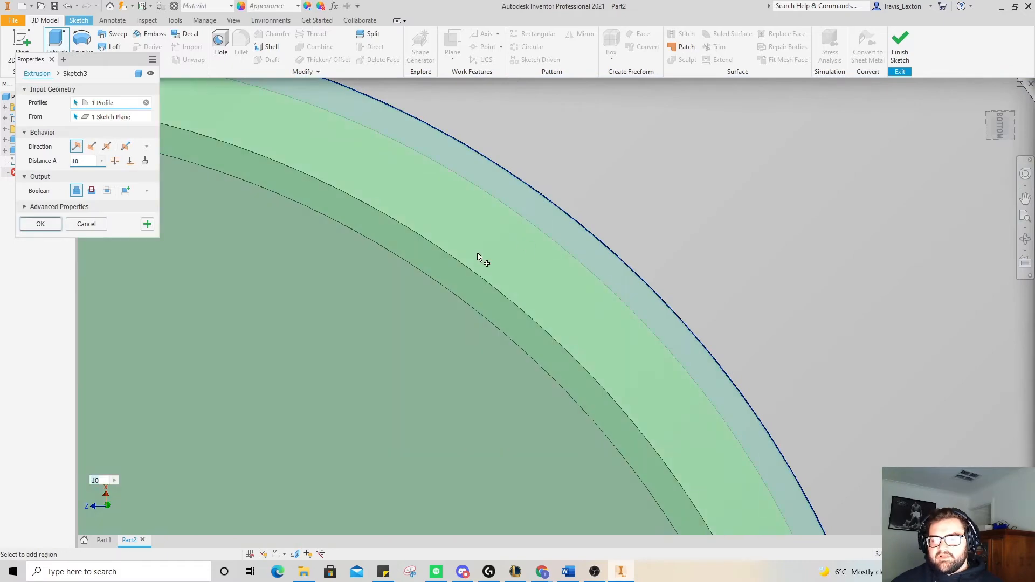
pyautogui.scroll(-8, 478, 257)
pyautogui.click(92, 191)
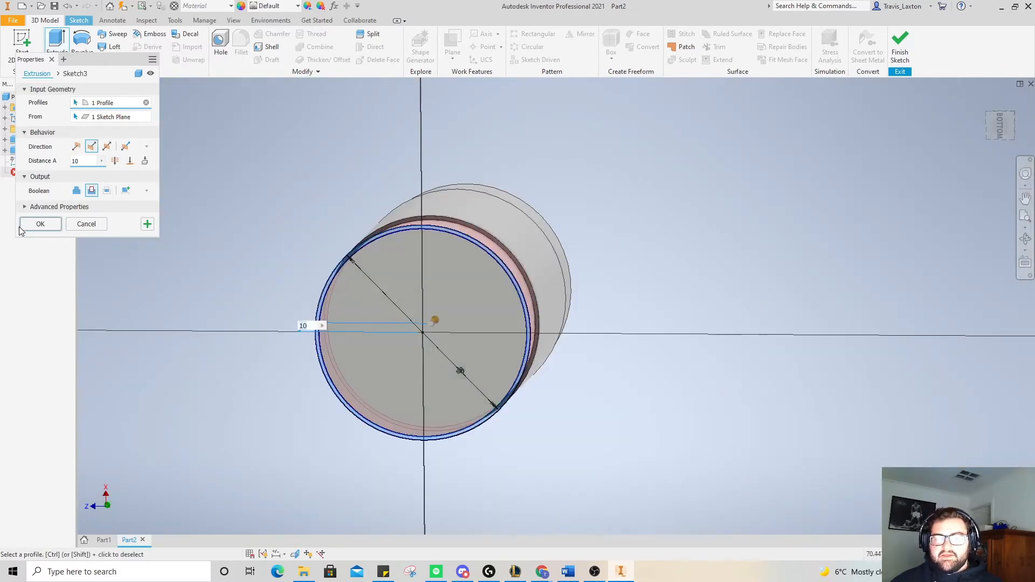
pyautogui.click(38, 226)
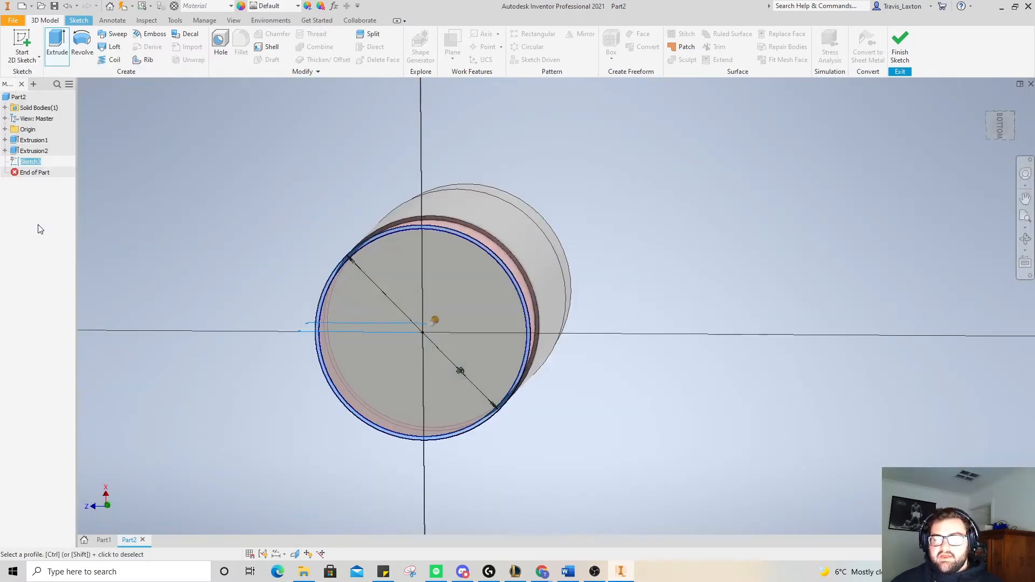
# - Start a sketch on the newly stepped end face and draw a 12 mm diameter circle centred on the origin
pyautogui.click(1013, 115)
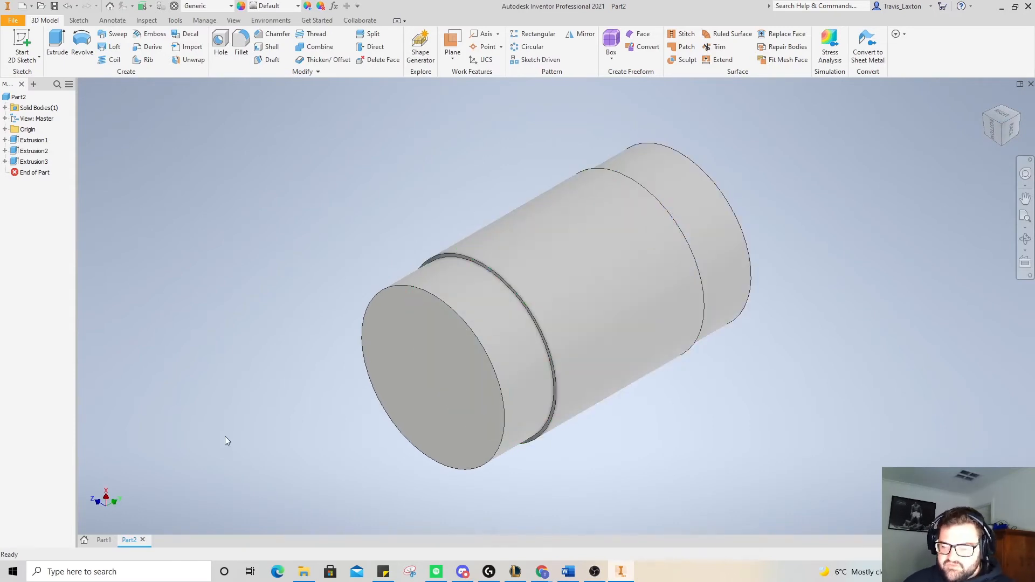
pyautogui.click(447, 379)
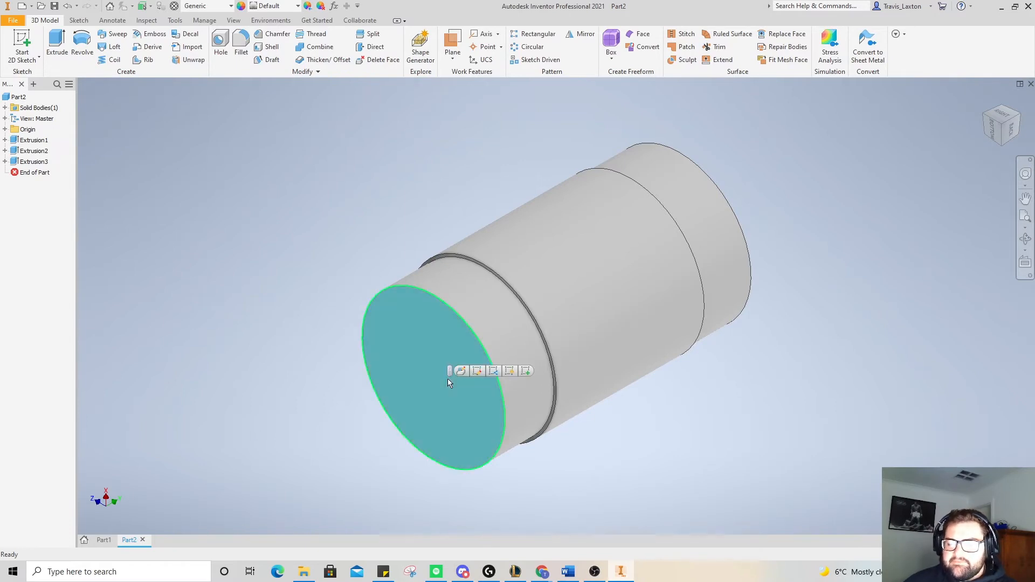
pyautogui.click(526, 371)
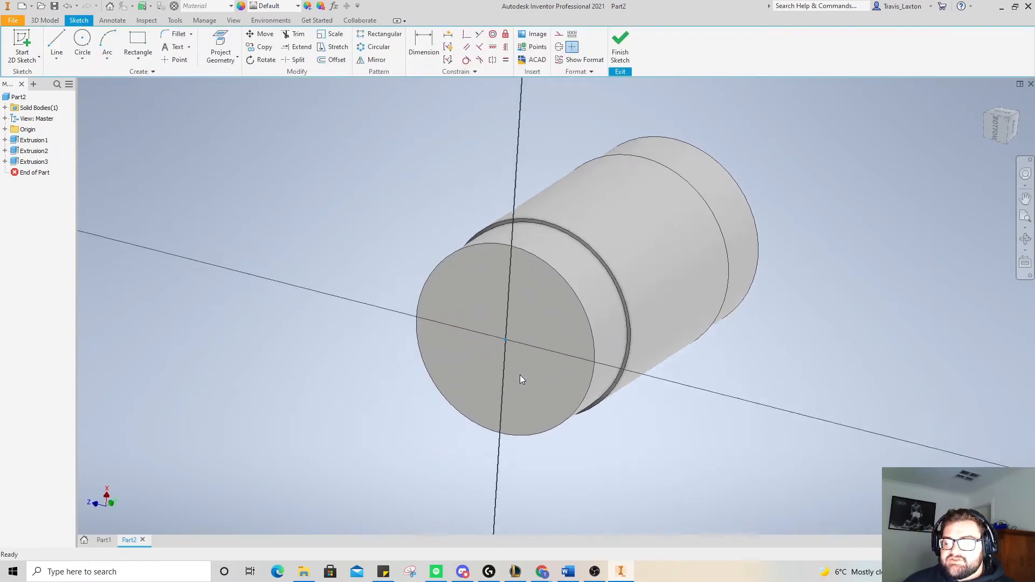
pyautogui.click(82, 41)
pyautogui.click(557, 307)
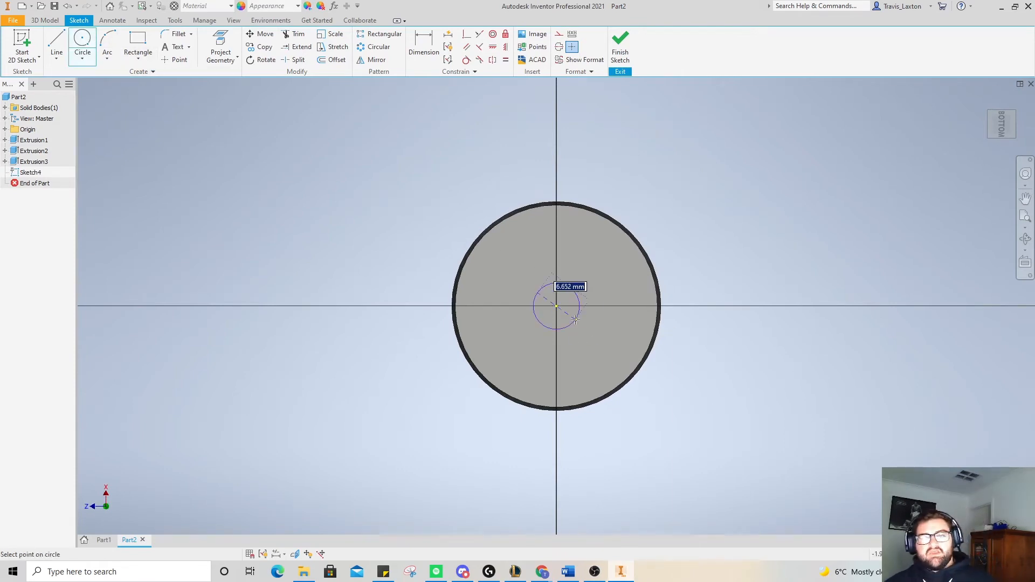
pyautogui.write('12')
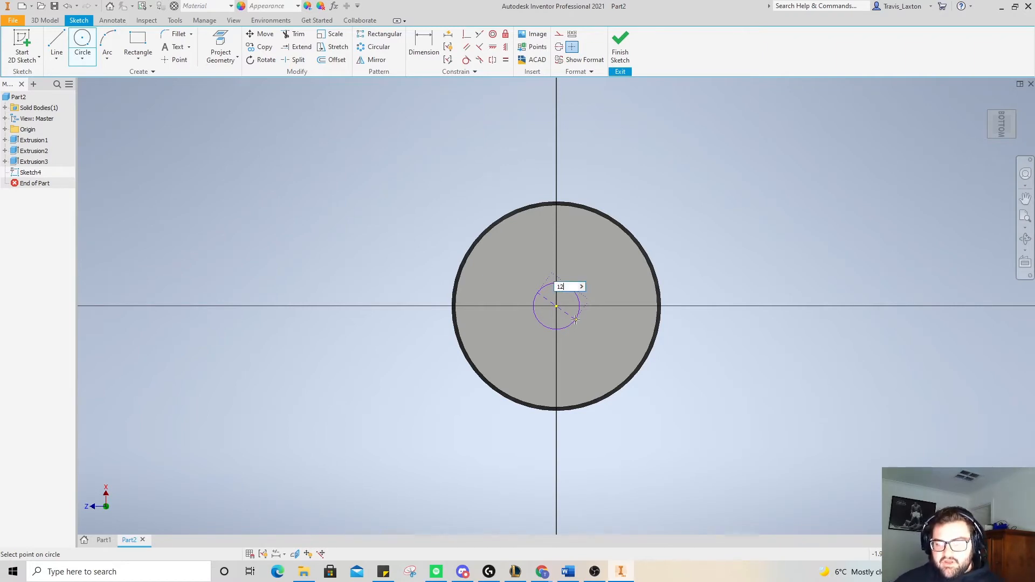
pyautogui.press('Return')
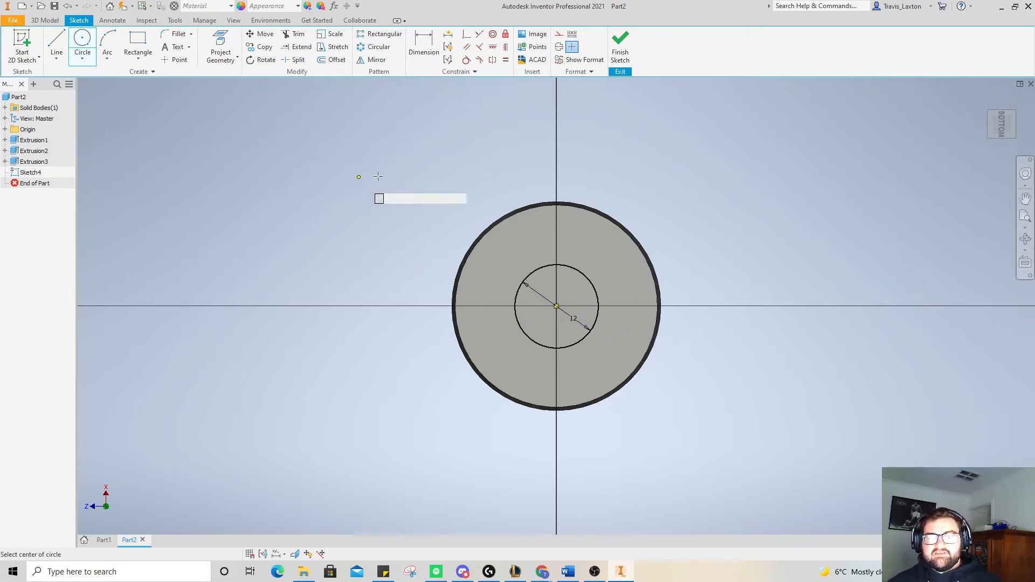
pyautogui.rightClick(761, 163)
pyautogui.click(762, 152)
# - Cut the 12 mm circle through the whole cylinder with an extrusion about 135.75 mm deep
pyautogui.moveTo(995, 129); pyautogui.dragTo(1006, 128)
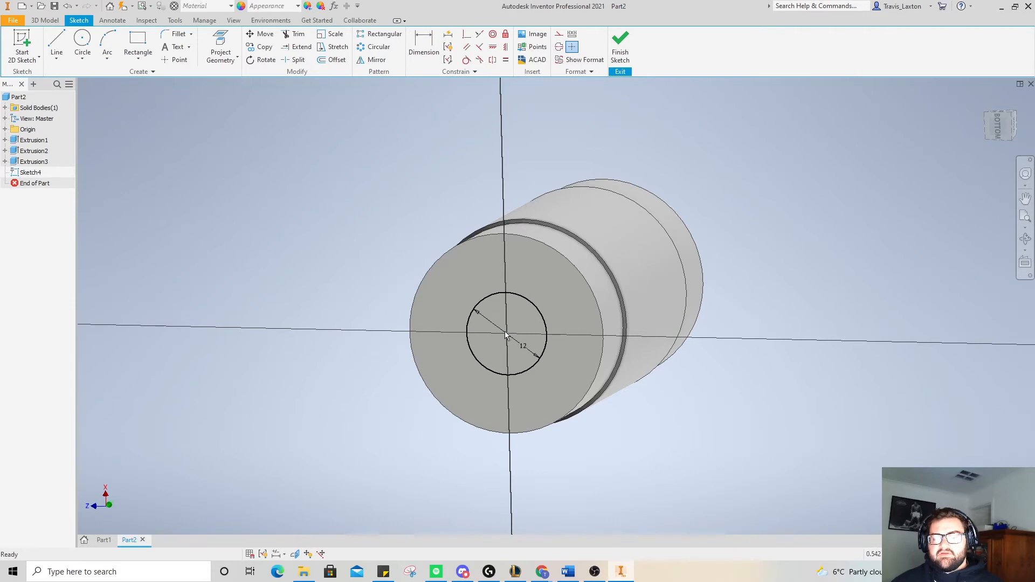
pyautogui.click(53, 21)
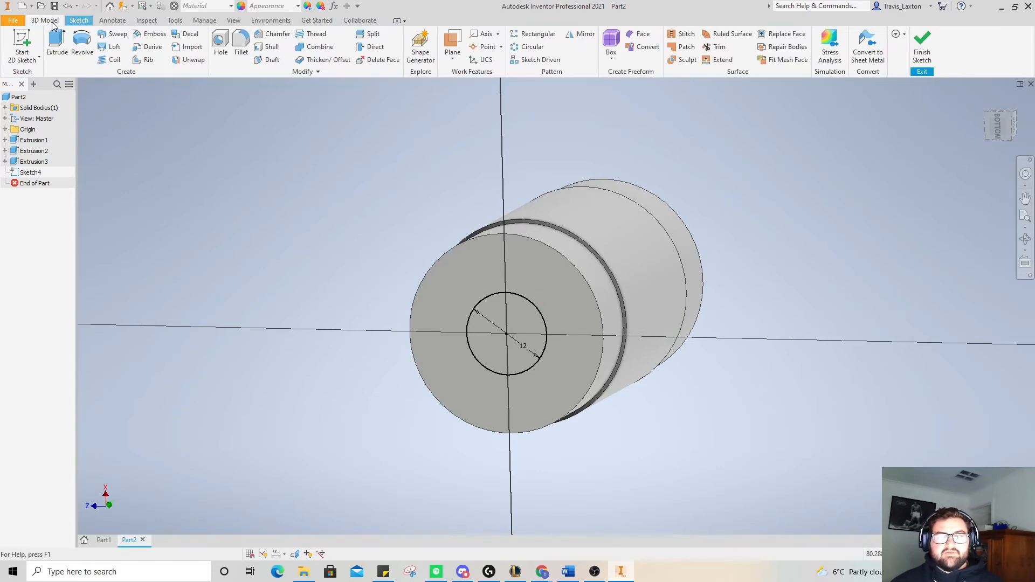
pyautogui.click(56, 42)
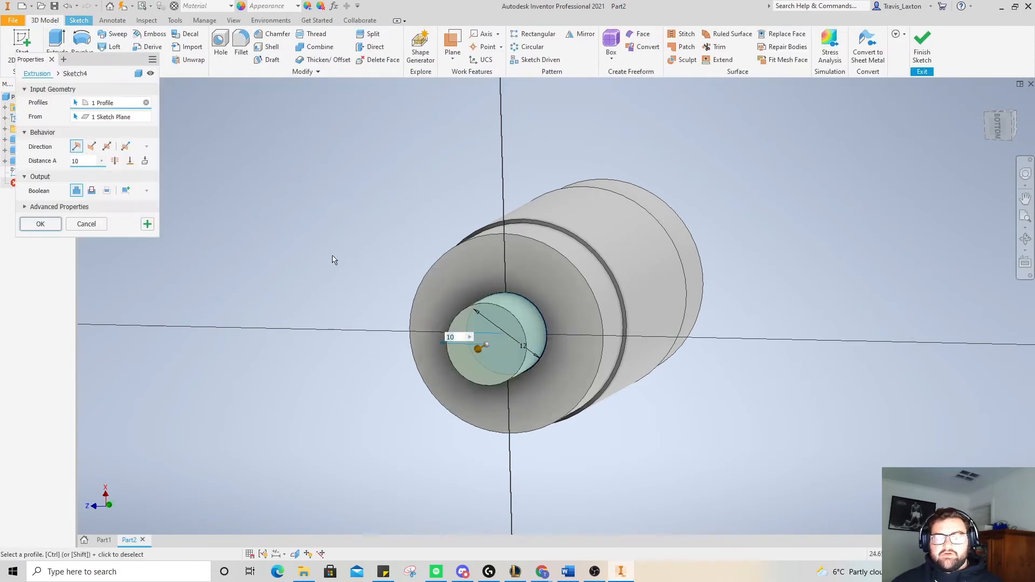
pyautogui.click(91, 191)
pyautogui.moveTo(538, 323); pyautogui.dragTo(800, 220)
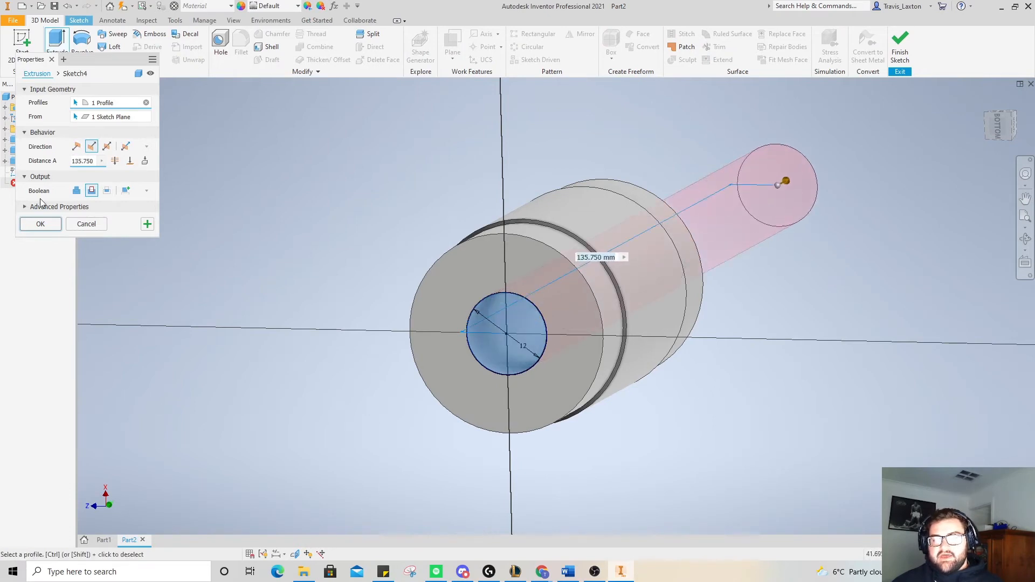
pyautogui.click(54, 229)
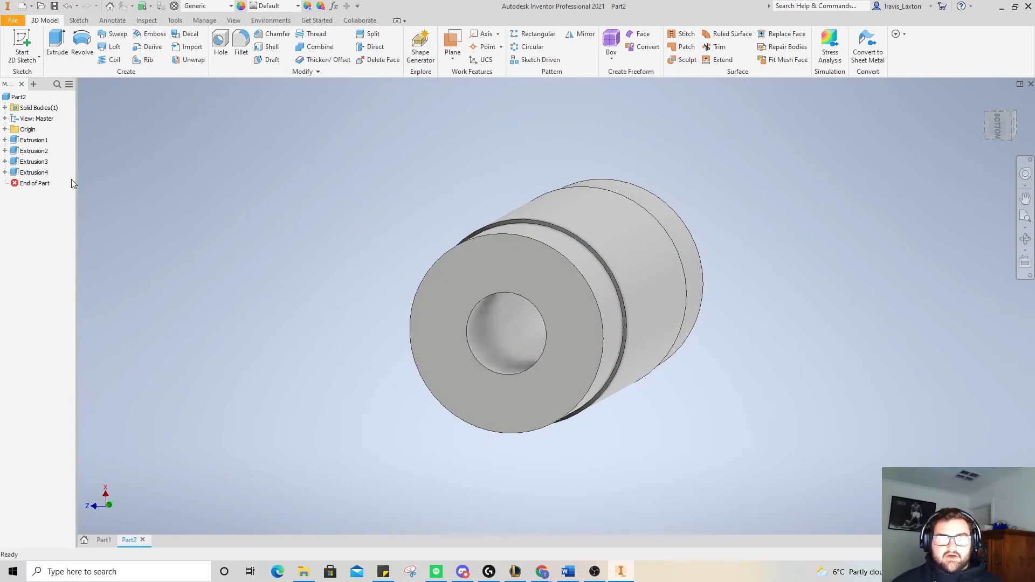
# - Start a sketch on the YZ plane and draw a 25 mm line from the origin along the cylinder's axis
pyautogui.click(5, 130)
pyautogui.click(37, 142)
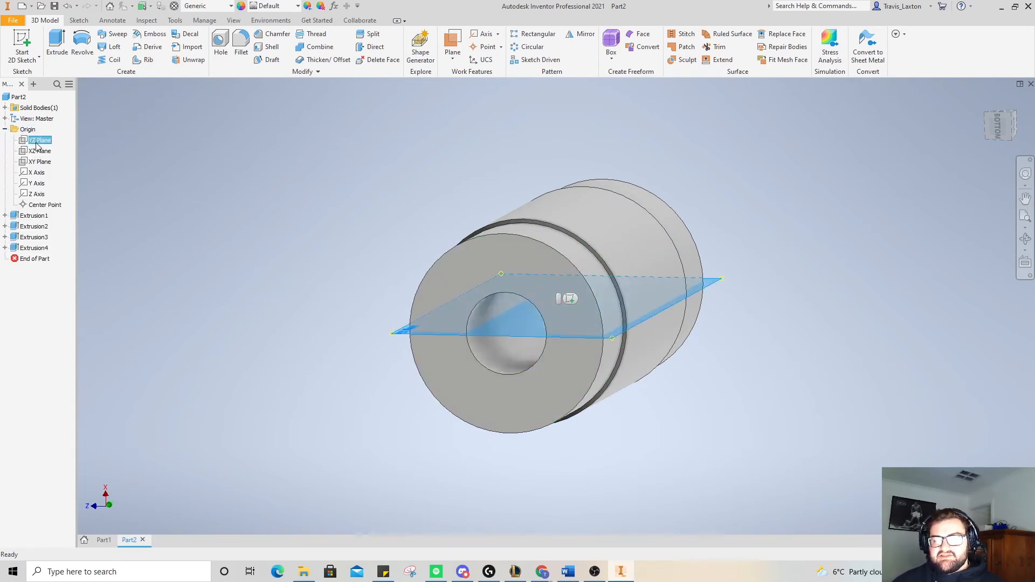
pyautogui.click(569, 299)
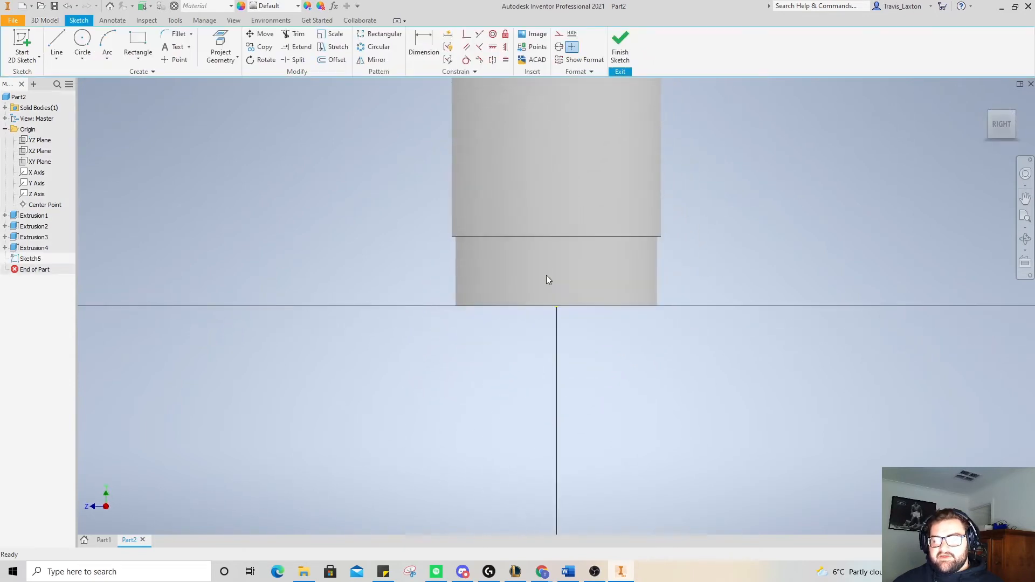
pyautogui.scroll(3, 508, 283)
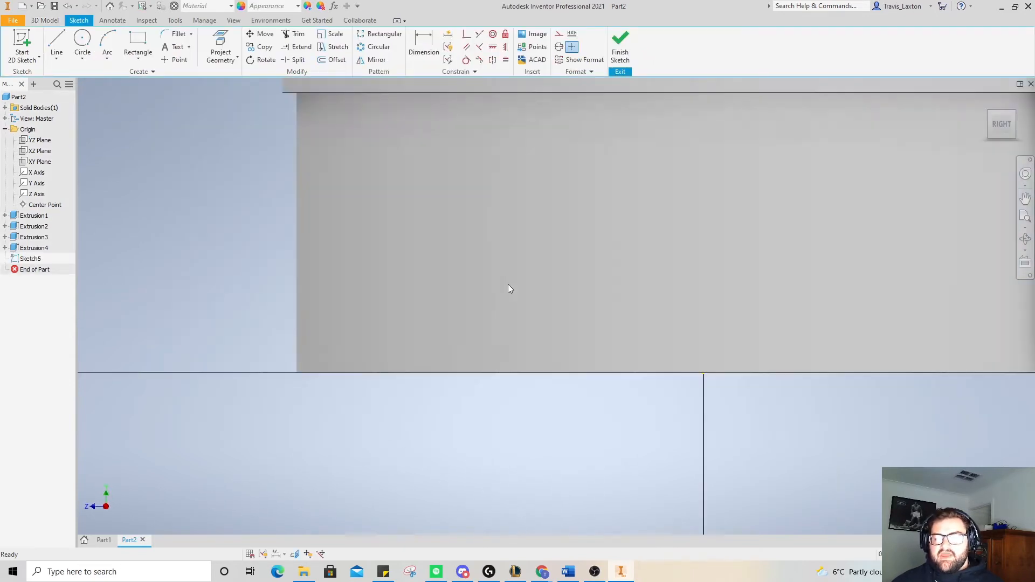
pyautogui.scroll(-8, 508, 284)
pyautogui.scroll(4, 464, 326)
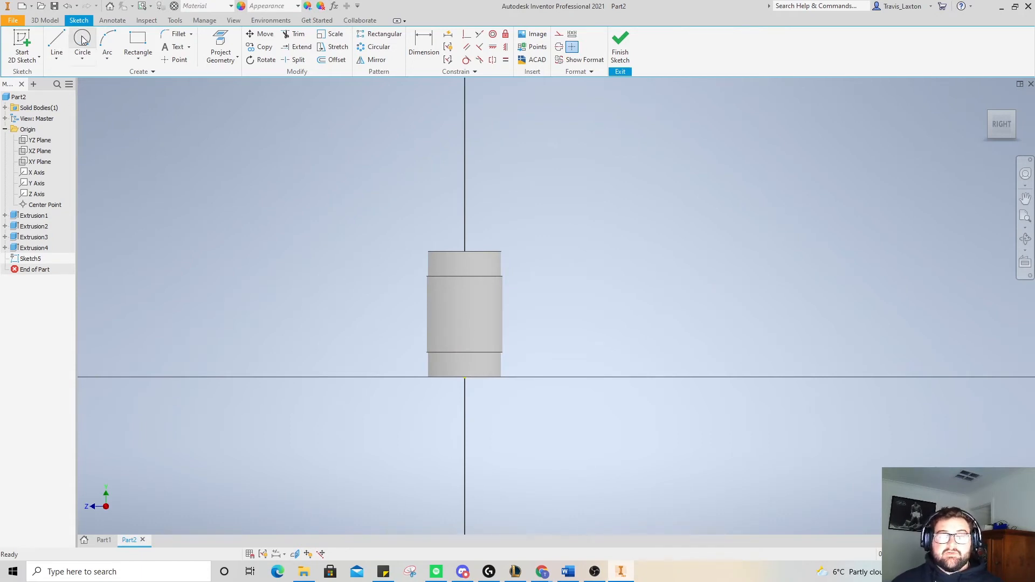
pyautogui.click(53, 47)
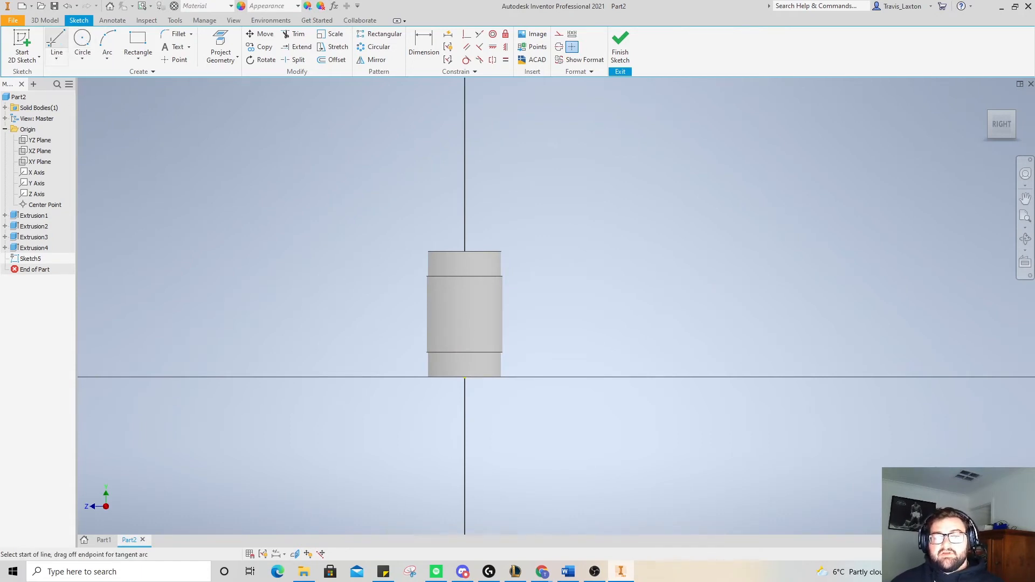
pyautogui.click(465, 378)
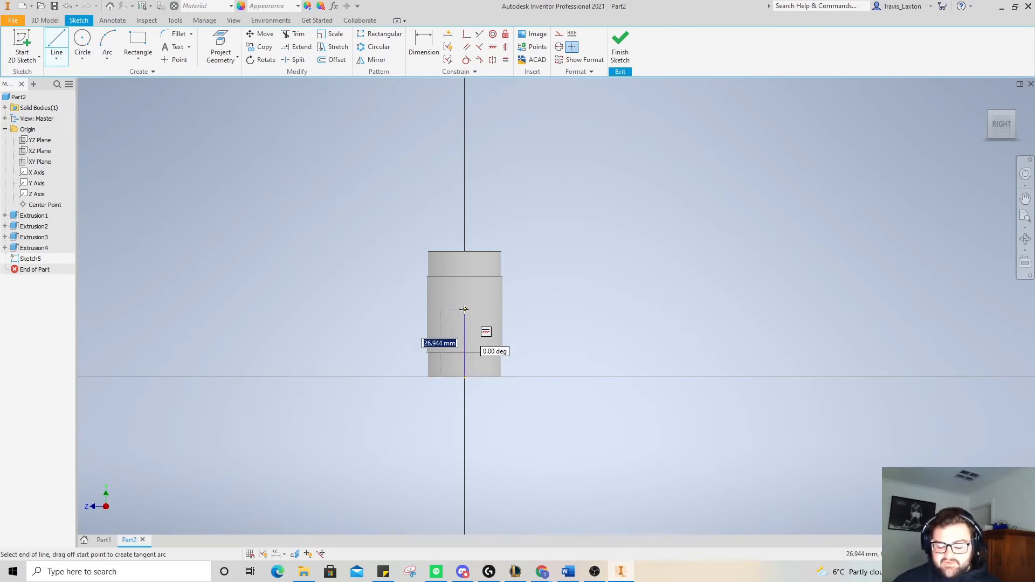
pyautogui.write('25')
pyautogui.press('Return')
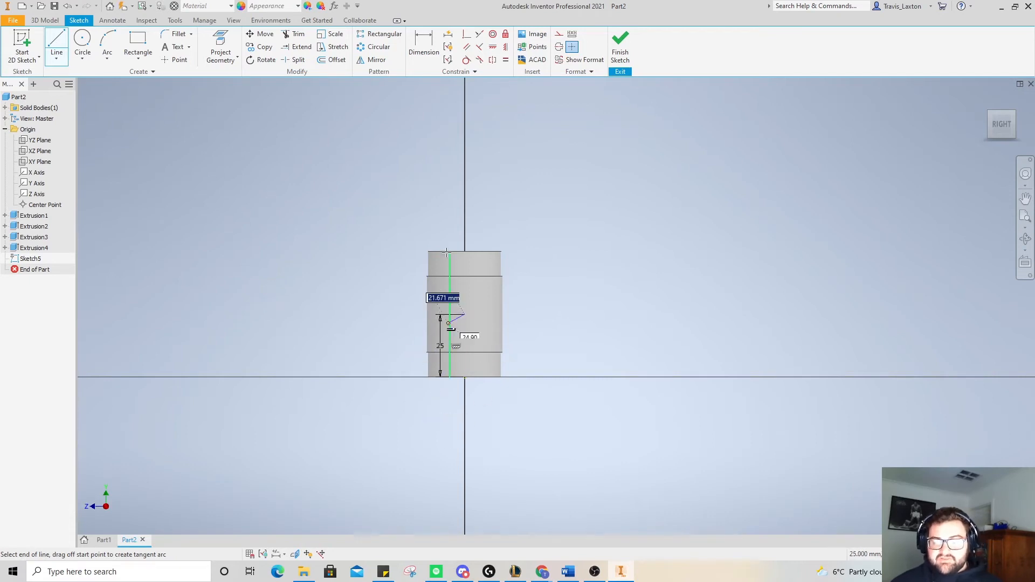
pyautogui.rightClick(381, 191)
pyautogui.click(372, 157)
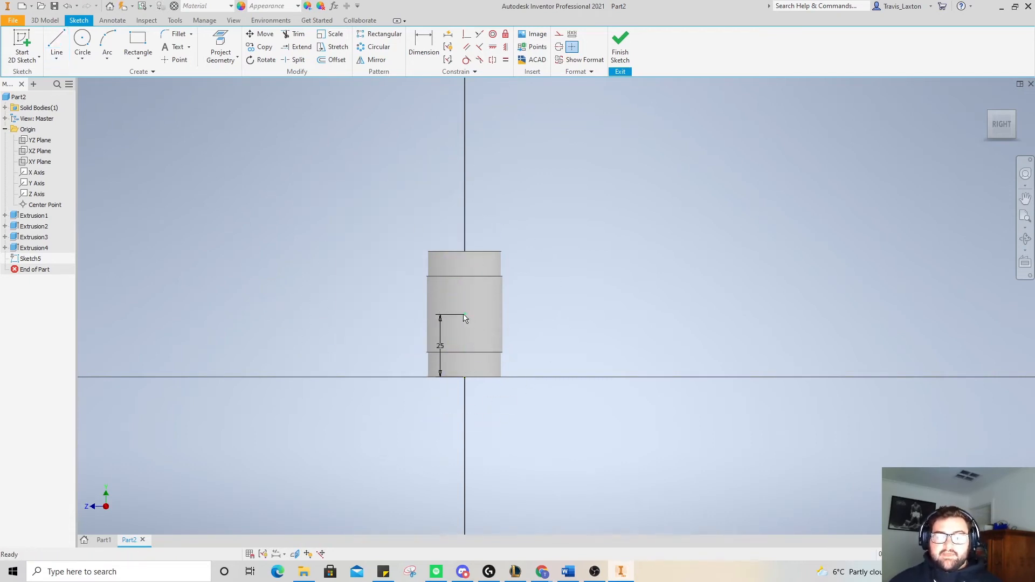
# - Draw a 12 mm diameter circle centred on the upper end of the 25 mm line
pyautogui.click(82, 40)
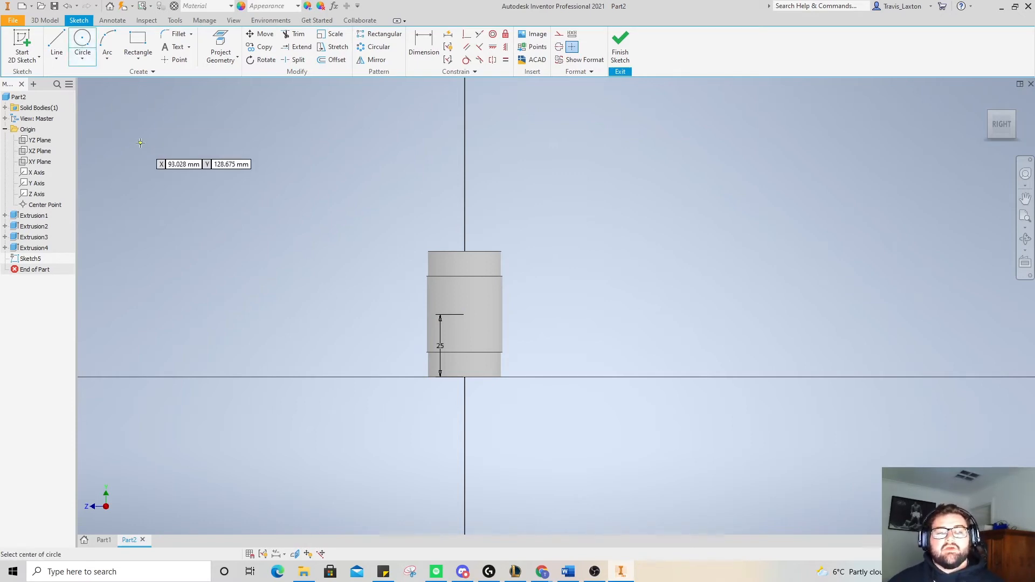
pyautogui.click(465, 314)
pyautogui.write('12')
pyautogui.press('Return')
pyautogui.rightClick(331, 155)
pyautogui.click(360, 153)
# - Cut the 12 mm circle 135.75 mm in the flipped direction, opening a cross hole through one side of the cylinder
pyautogui.click(38, 20)
pyautogui.click(57, 43)
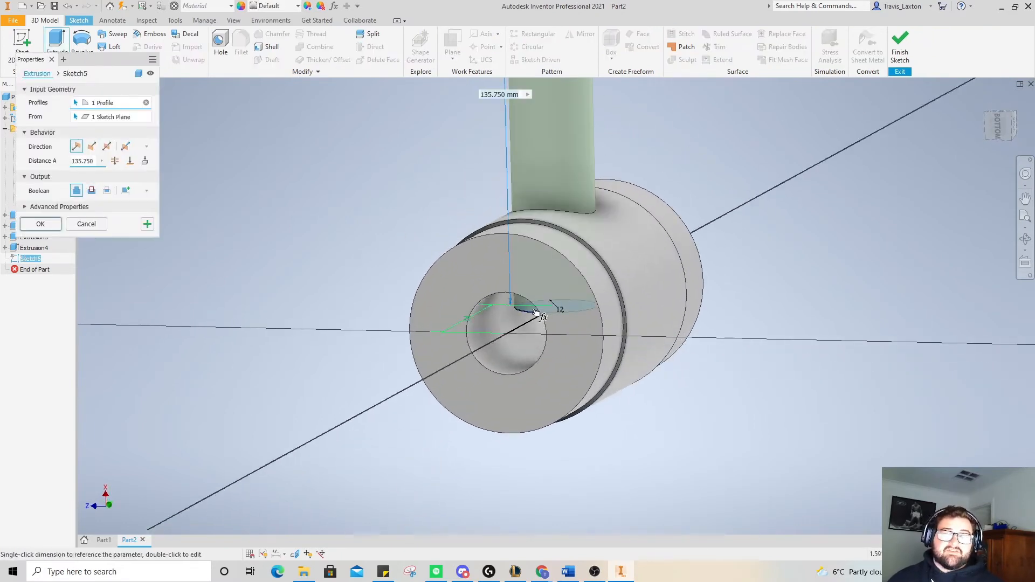
pyautogui.moveTo(549, 326)
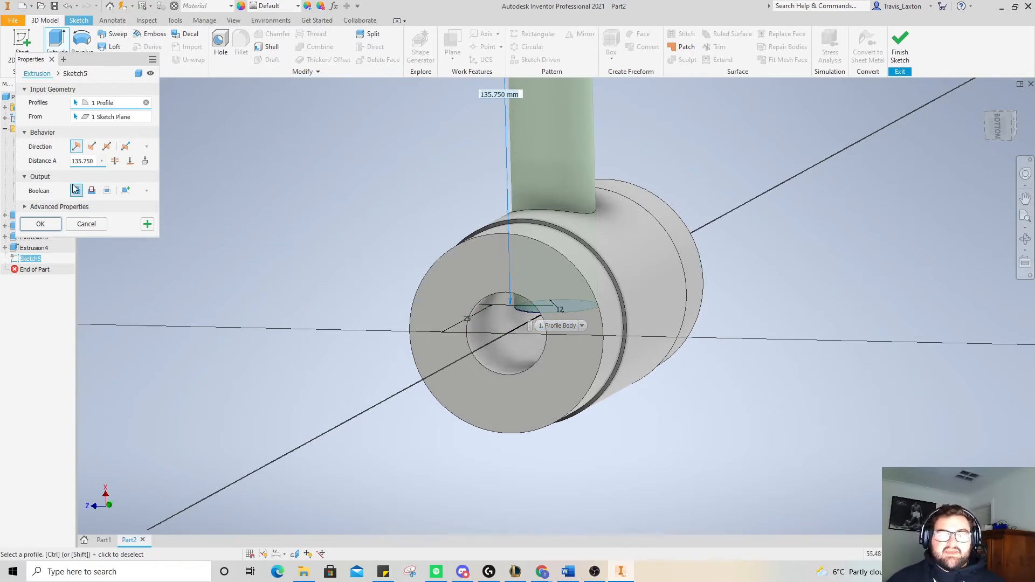
pyautogui.click(91, 191)
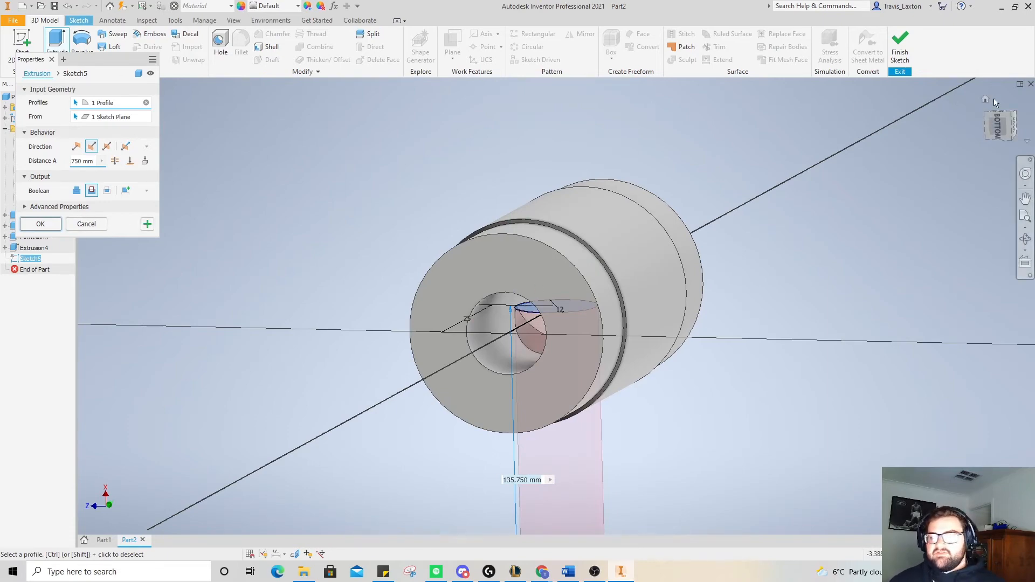
pyautogui.click(998, 134)
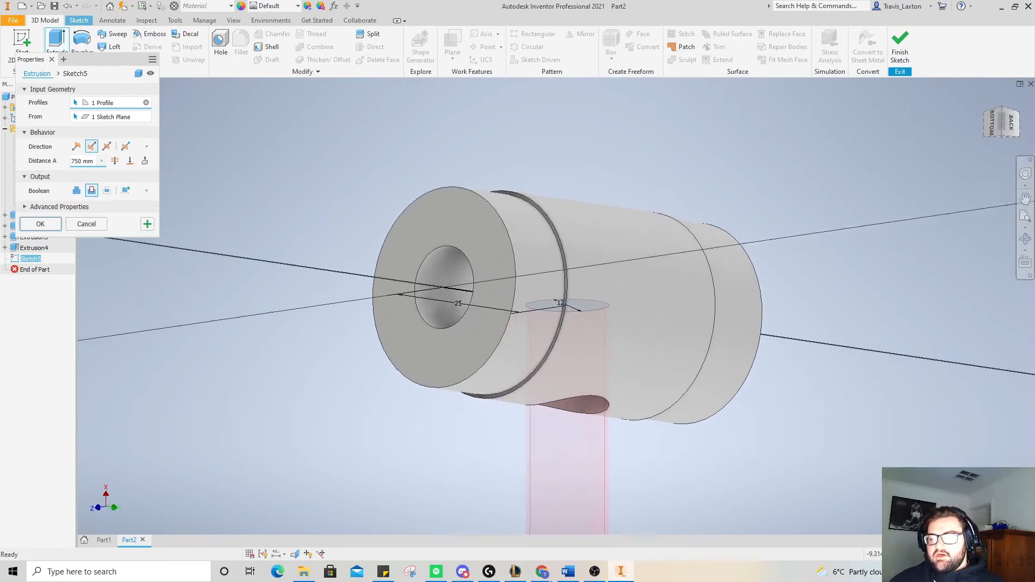
pyautogui.moveTo(998, 133); pyautogui.dragTo(885, 206)
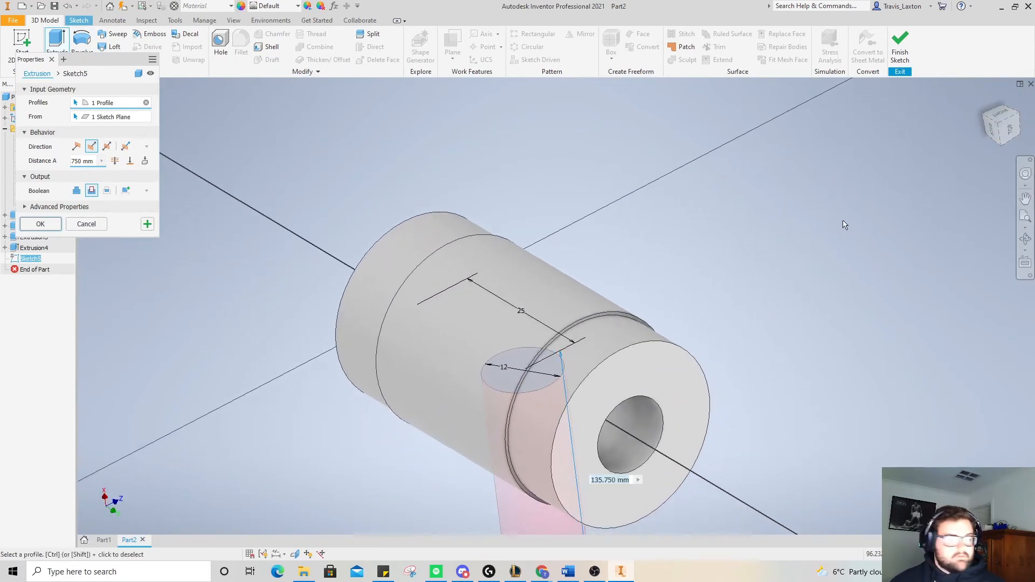
pyautogui.moveTo(999, 128); pyautogui.dragTo(965, 125)
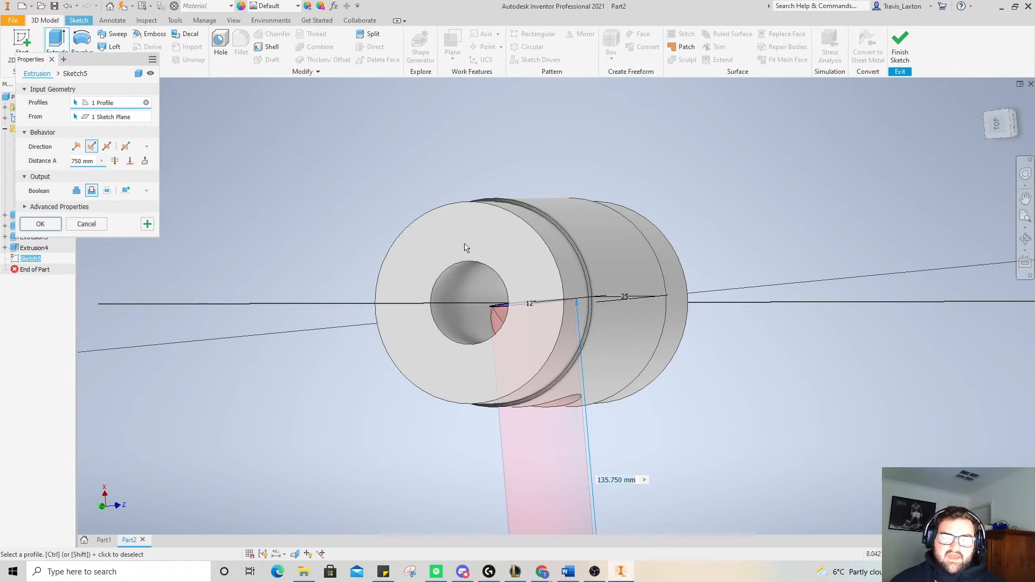
pyautogui.click(33, 226)
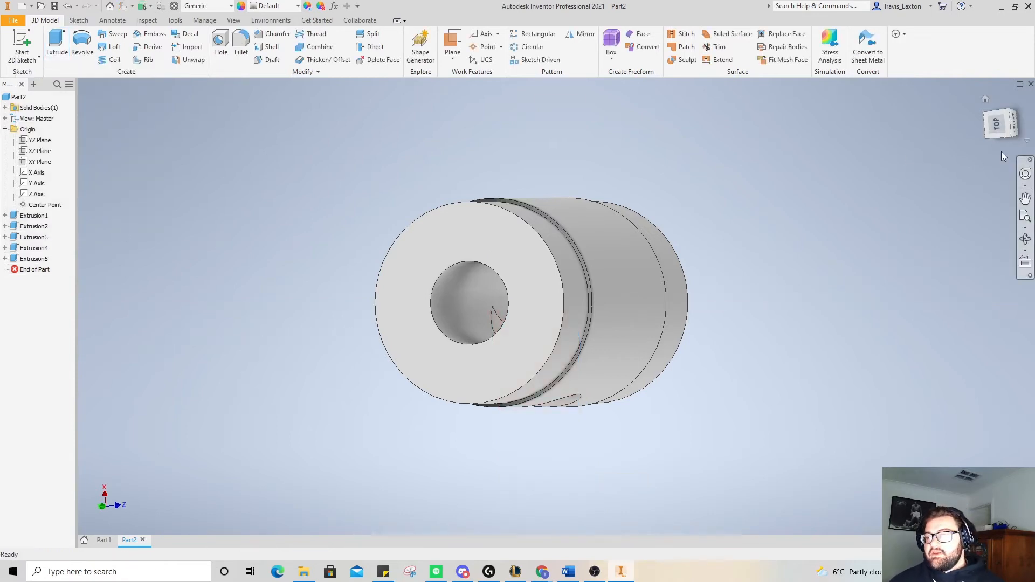
# - Start another sketch on the YZ plane and draw a 25 mm line from the origin along the cylinder's axis
pyautogui.moveTo(994, 125)
pyautogui.mouseDown()
pyautogui.moveTo(983, 136)
pyautogui.moveTo(991, 80)
pyautogui.moveTo(1002, 115)
pyautogui.moveTo(992, 101)
pyautogui.moveTo(987, 134)
pyautogui.mouseUp()
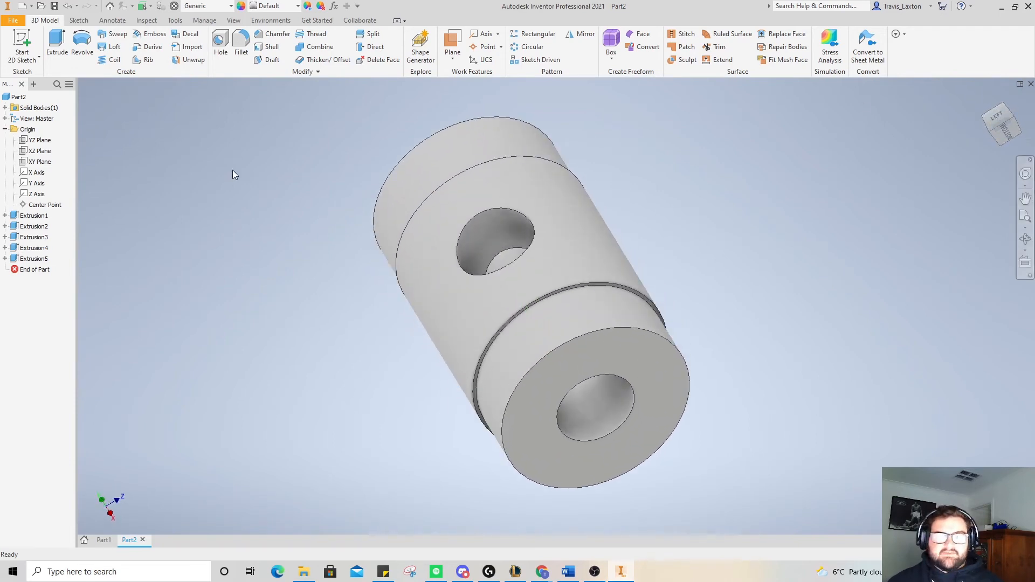
pyautogui.click(41, 140)
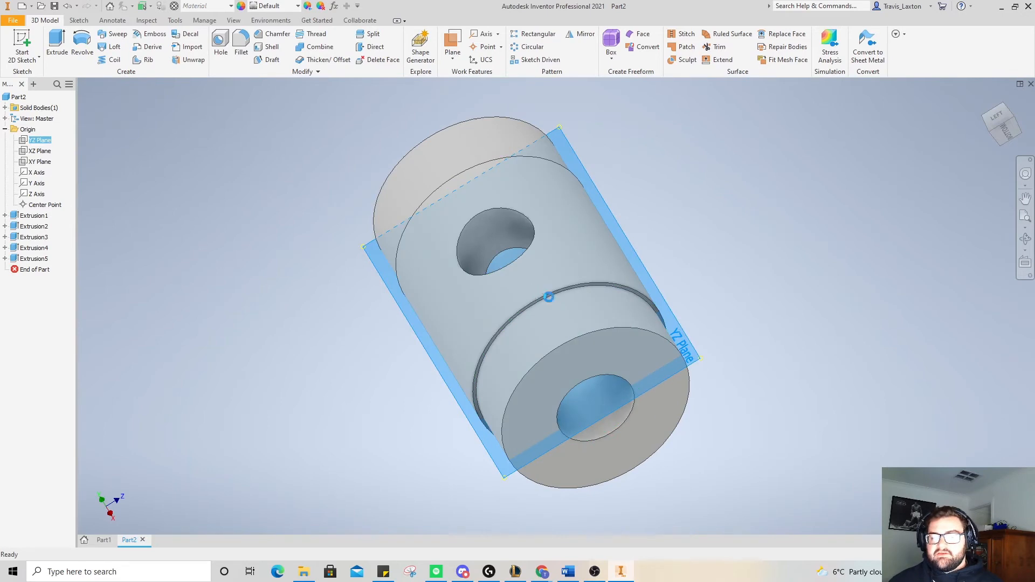
pyautogui.press('s')
pyautogui.press('c')
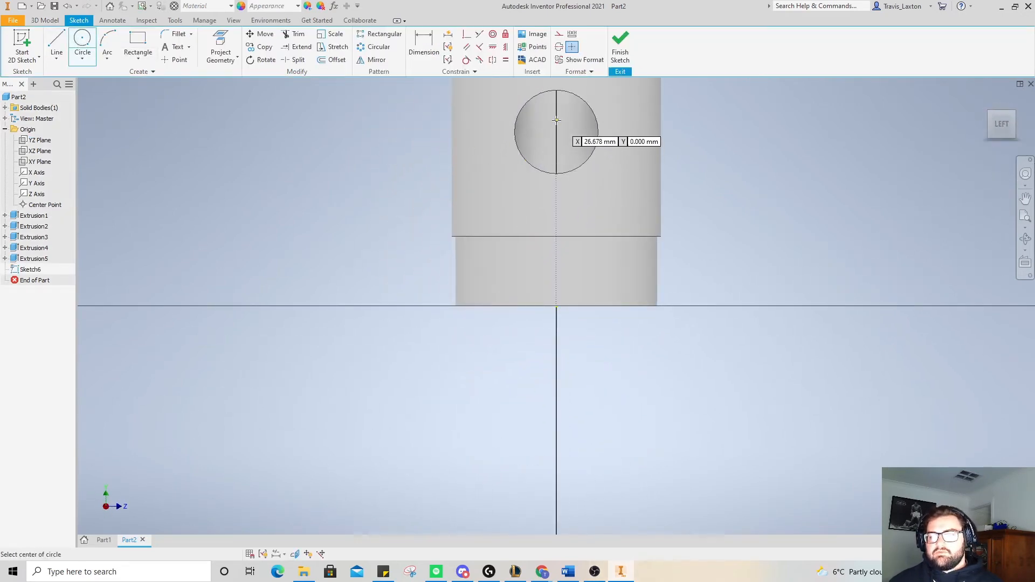
pyautogui.rightClick(256, 178)
pyautogui.click(259, 129)
pyautogui.press('l')
pyautogui.click(556, 306)
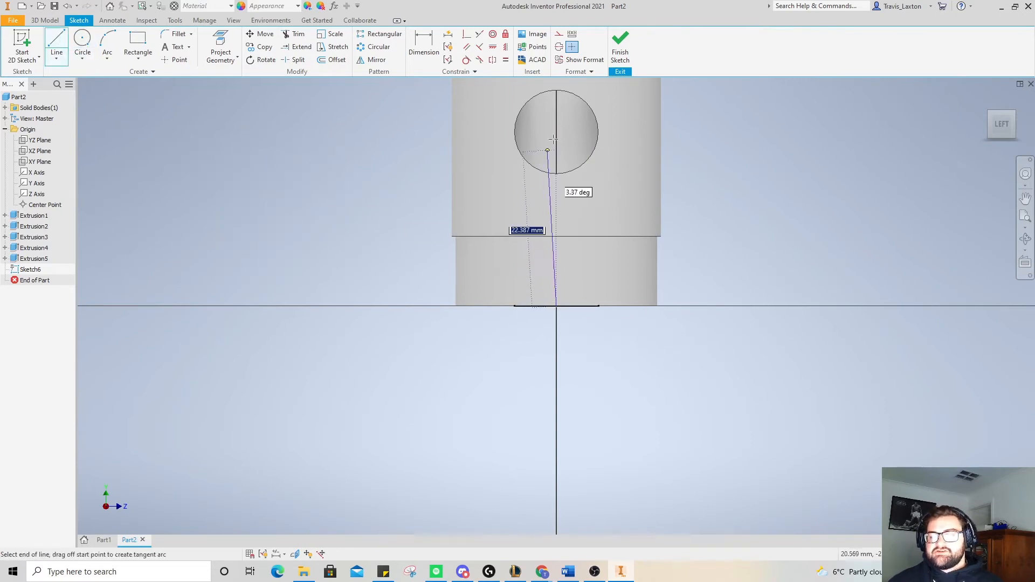
pyautogui.write('25')
pyautogui.press('Return')
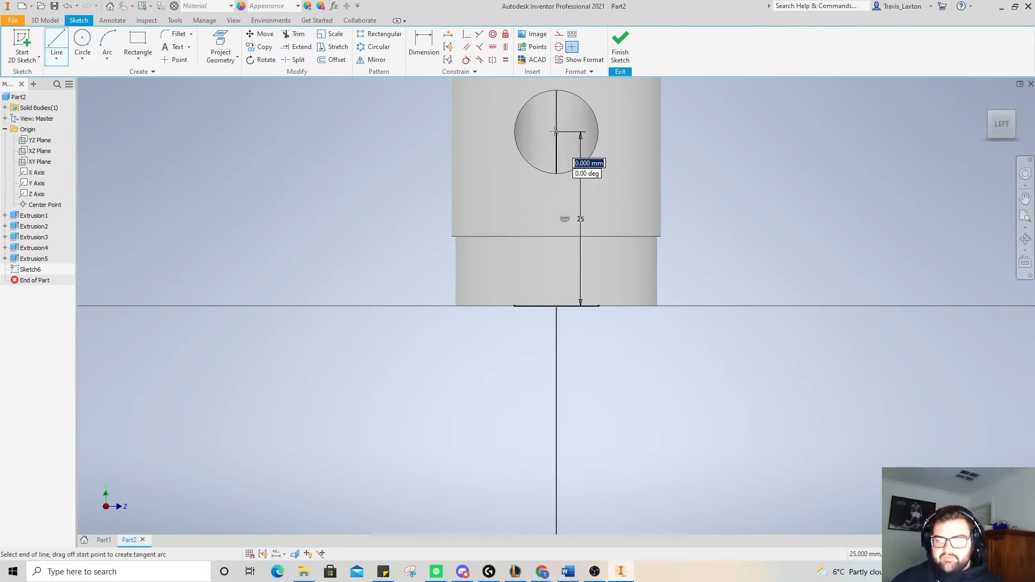
pyautogui.press('Escape')
# - Draw a circle centred on the line's end and sized to the edge of the existing cross hole
pyautogui.press('c')
pyautogui.click(556, 132)
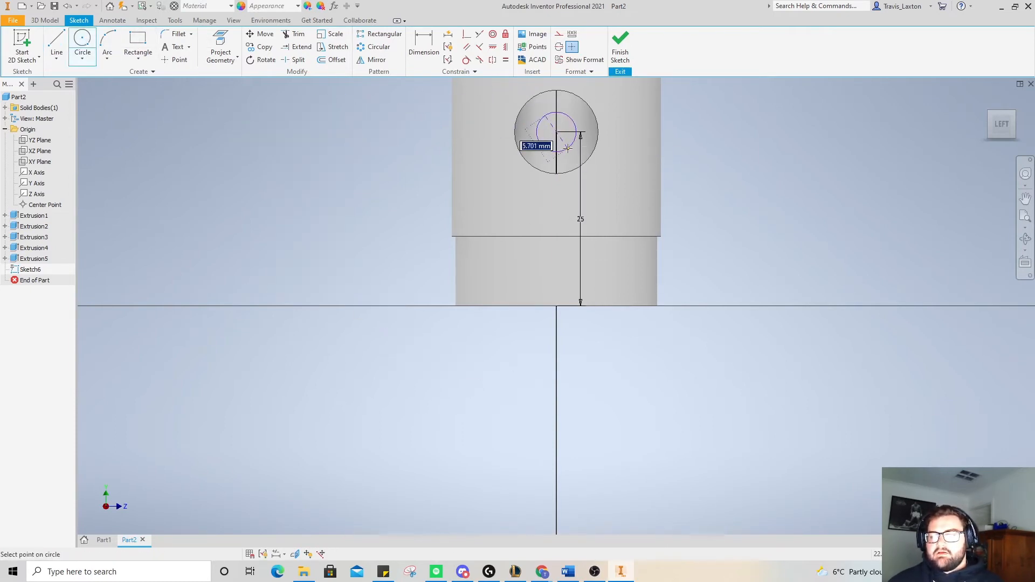
pyautogui.click(556, 175)
pyautogui.rightClick(280, 124)
pyautogui.click(326, 128)
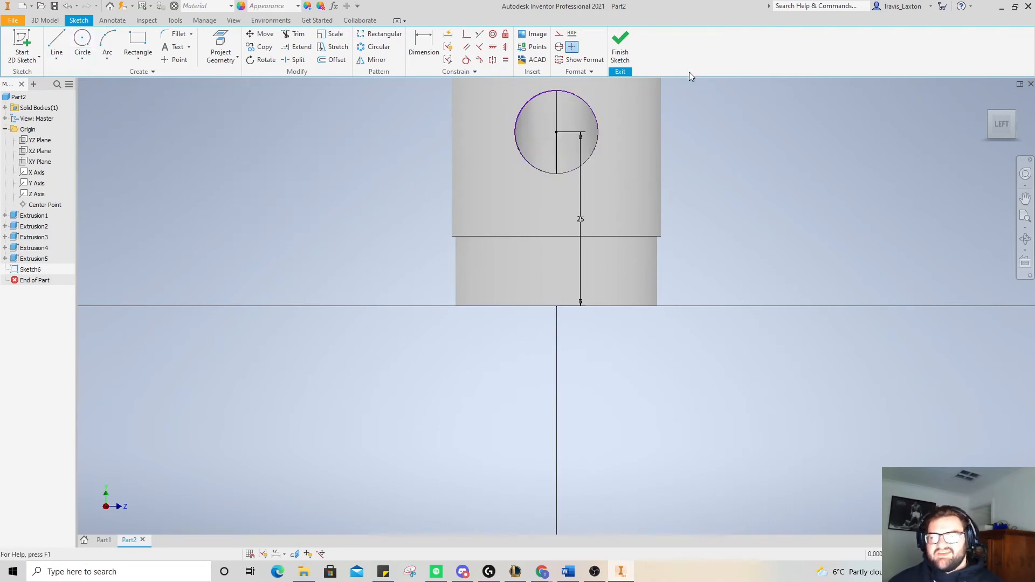
# - Cut the new circle 10 mm from the mid-plane into the wall opposite the existing cross hole
pyautogui.moveTo(1004, 132)
pyautogui.mouseDown()
pyautogui.moveTo(987, 145)
pyautogui.moveTo(992, 135)
pyautogui.mouseUp()
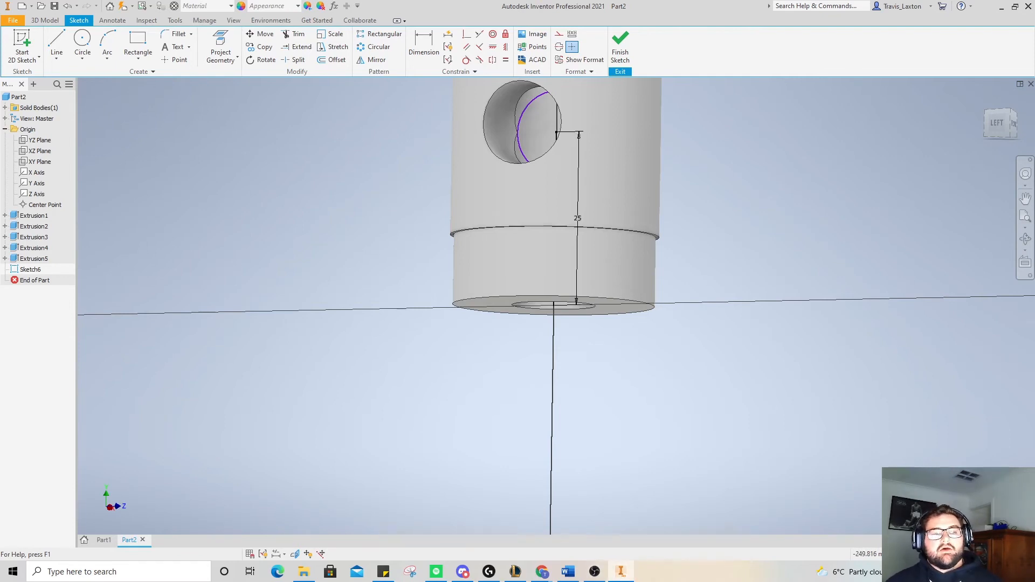
pyautogui.click(45, 20)
pyautogui.click(57, 40)
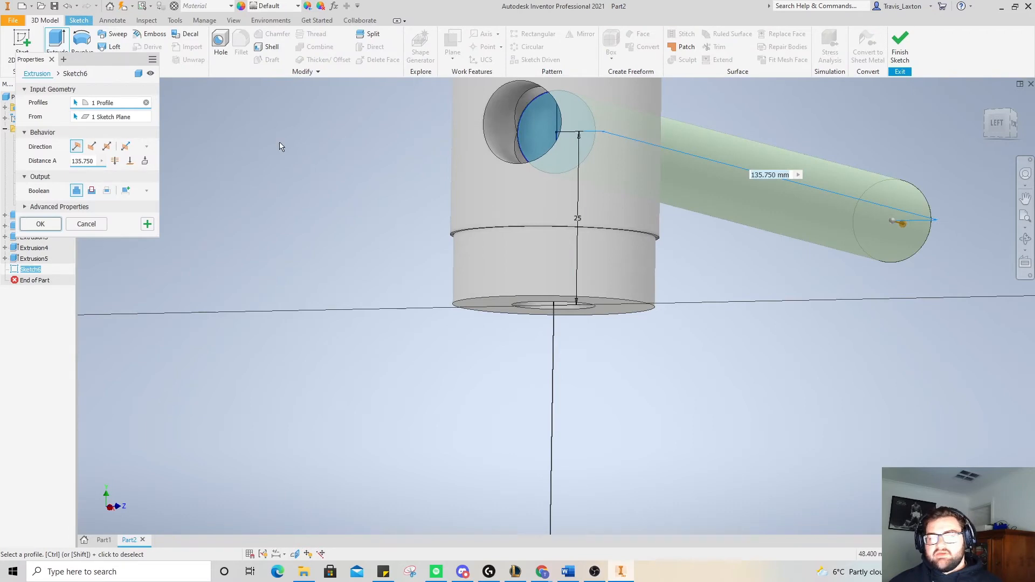
pyautogui.click(92, 191)
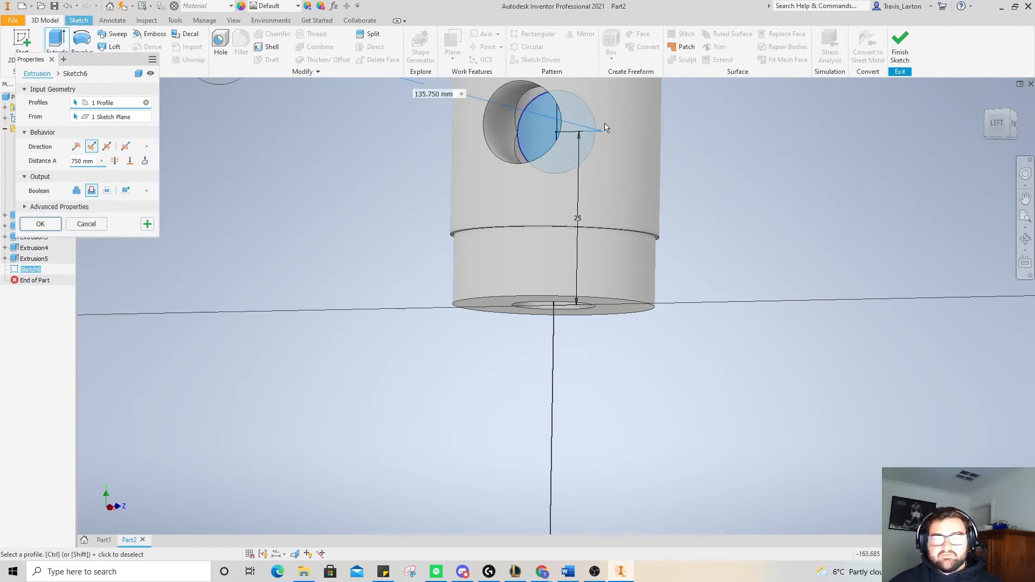
pyautogui.moveTo(988, 128); pyautogui.dragTo(878, 201)
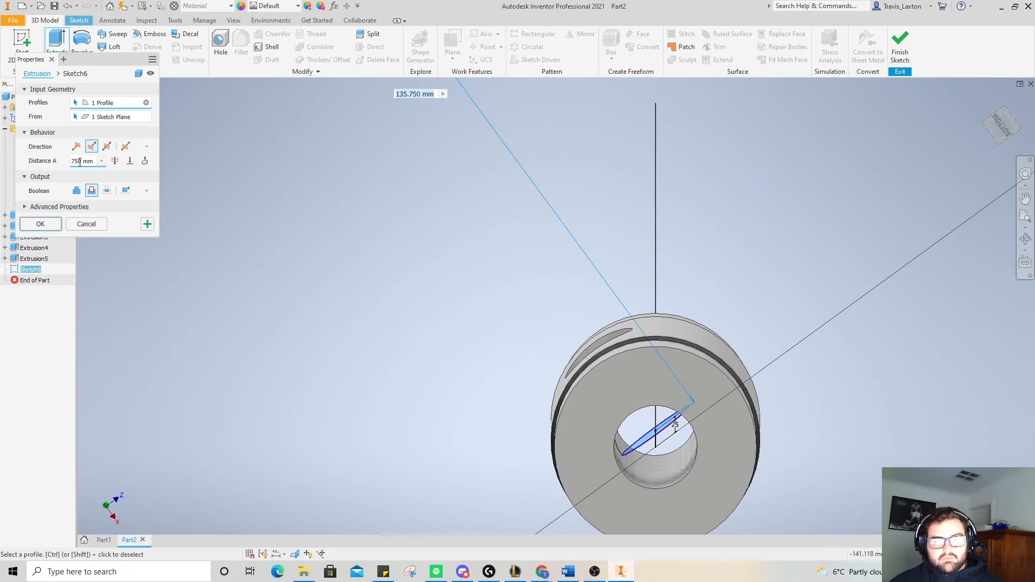
pyautogui.write('10')
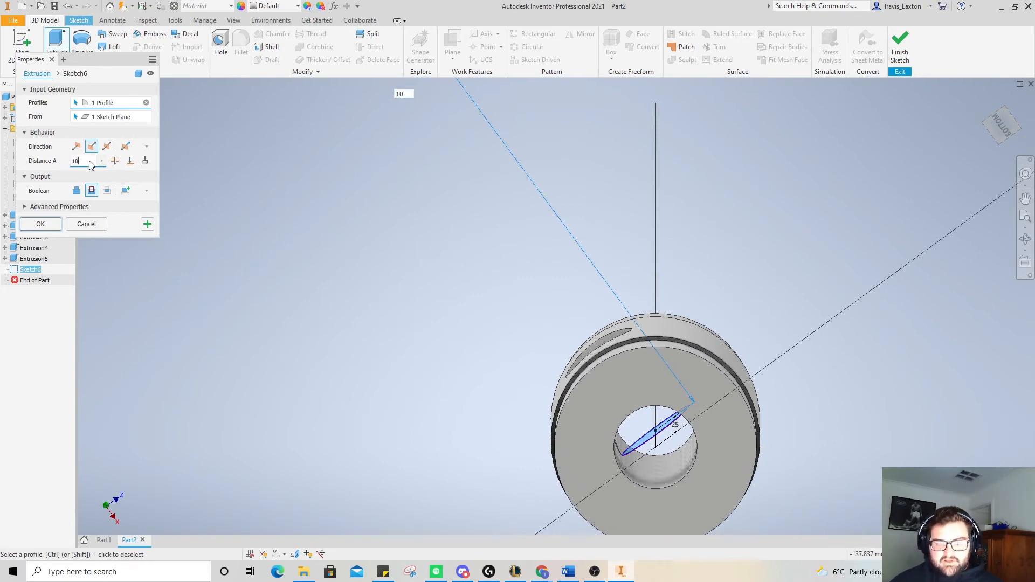
pyautogui.moveTo(594, 347); pyautogui.dragTo(677, 444)
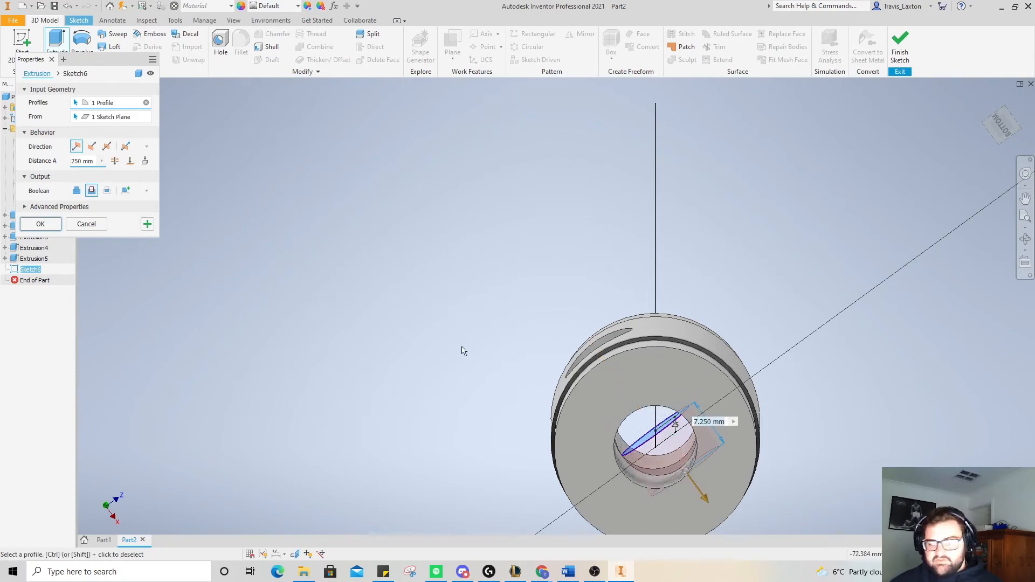
pyautogui.write('10')
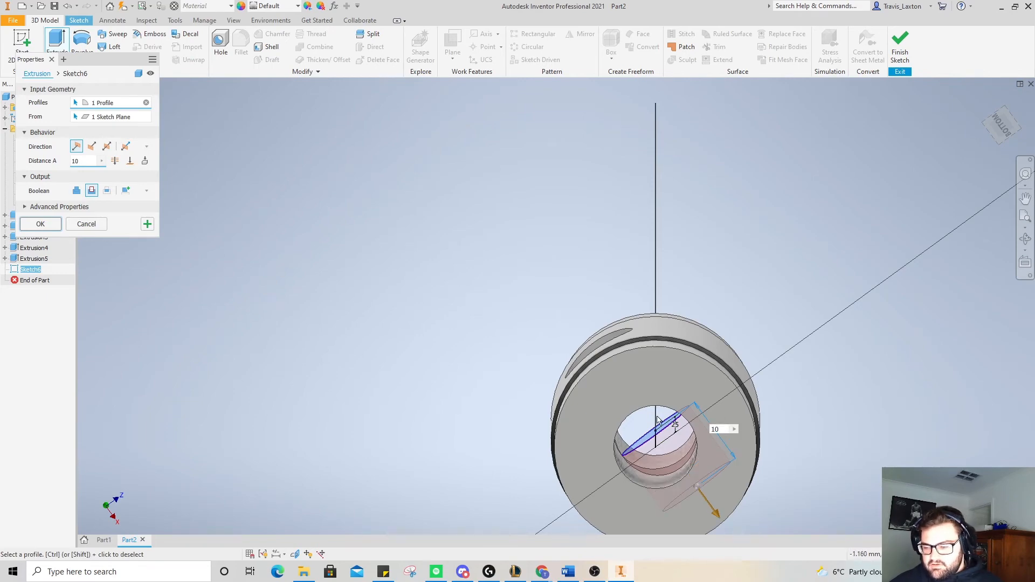
pyautogui.click(987, 118)
pyautogui.moveTo(1002, 132)
pyautogui.mouseDown()
pyautogui.moveTo(1009, 121)
pyautogui.moveTo(983, 121)
pyautogui.moveTo(997, 122)
pyautogui.mouseUp()
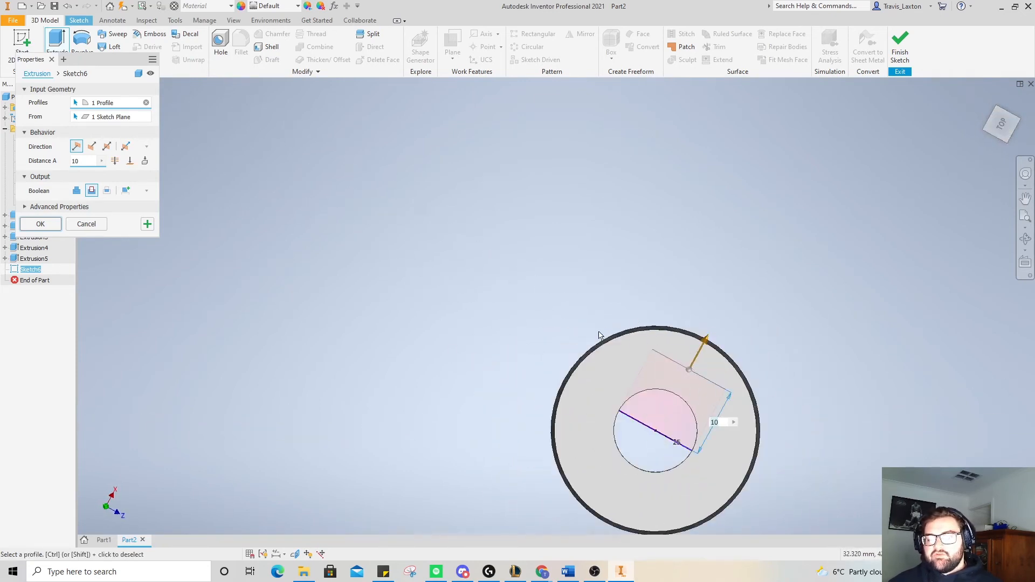
pyautogui.click(40, 224)
# - Assign the Steel, Mild material from the Inventor Material Library to the part
pyautogui.moveTo(655, 431)
pyautogui.keyDown('shift'); pyautogui.mouseDown(button='middle')
pyautogui.moveTo(671, 399)
pyautogui.moveTo(656, 430)
pyautogui.moveTo(669, 416)
pyautogui.mouseUp(button='middle'); pyautogui.keyUp('shift')
pyautogui.click(995, 124)
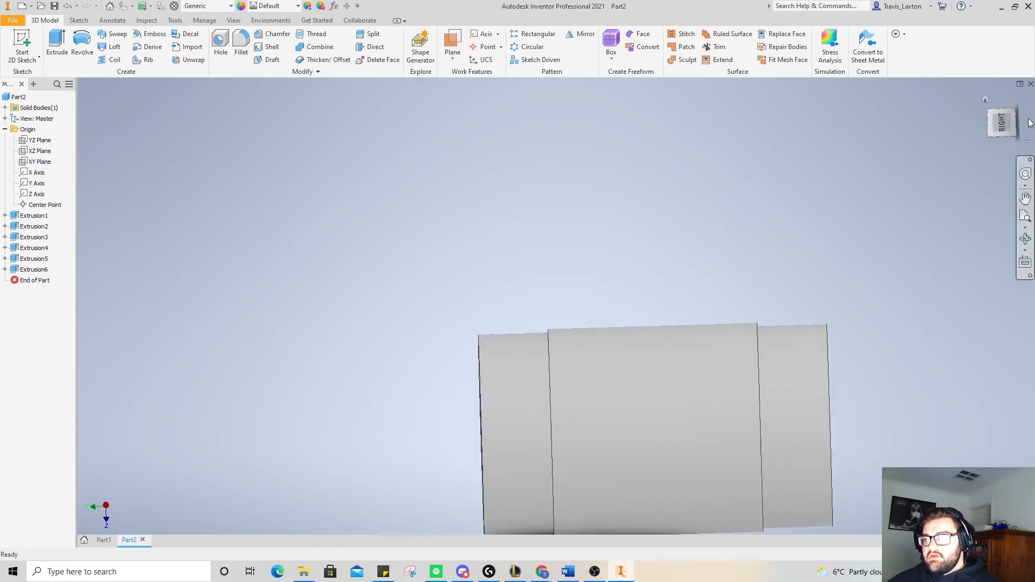
pyautogui.keyDown('shift'); pyautogui.moveTo(655, 431); pyautogui.dragTo(664, 421, button='middle'); pyautogui.keyUp('shift')
pyautogui.click(992, 127)
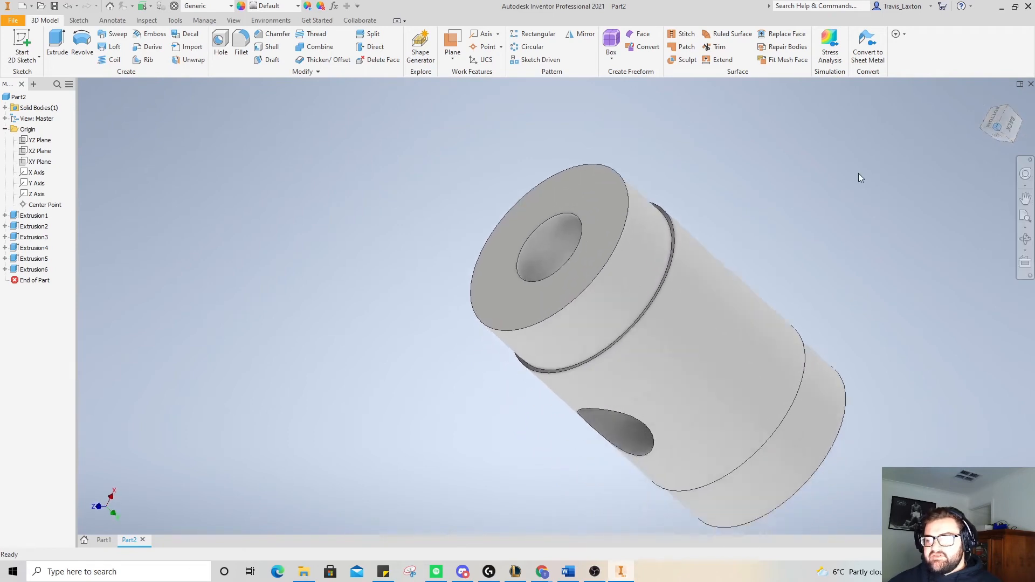
pyautogui.click(172, 21)
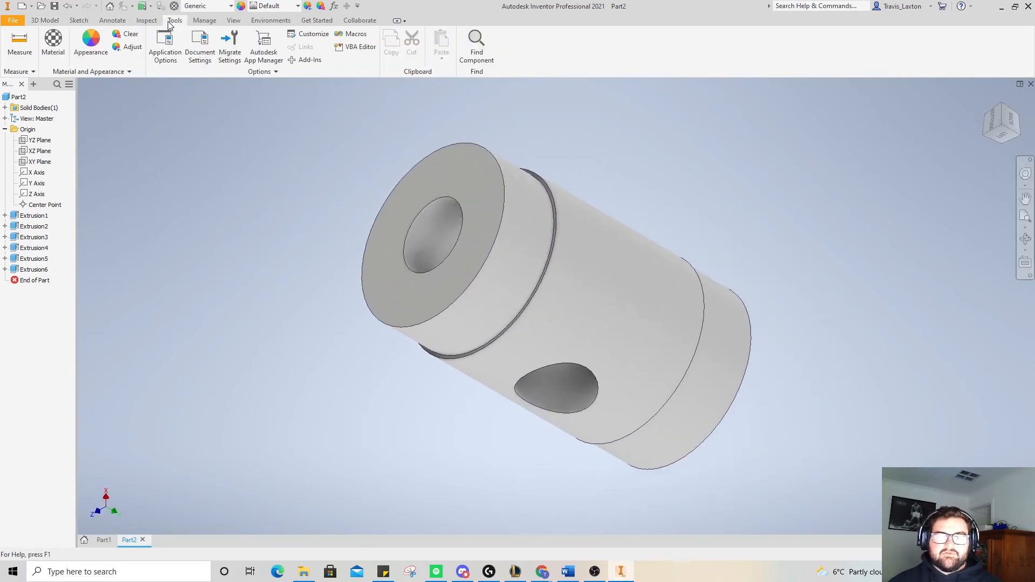
pyautogui.scroll(-6, 234, 323)
pyautogui.scroll(-8, 234, 326)
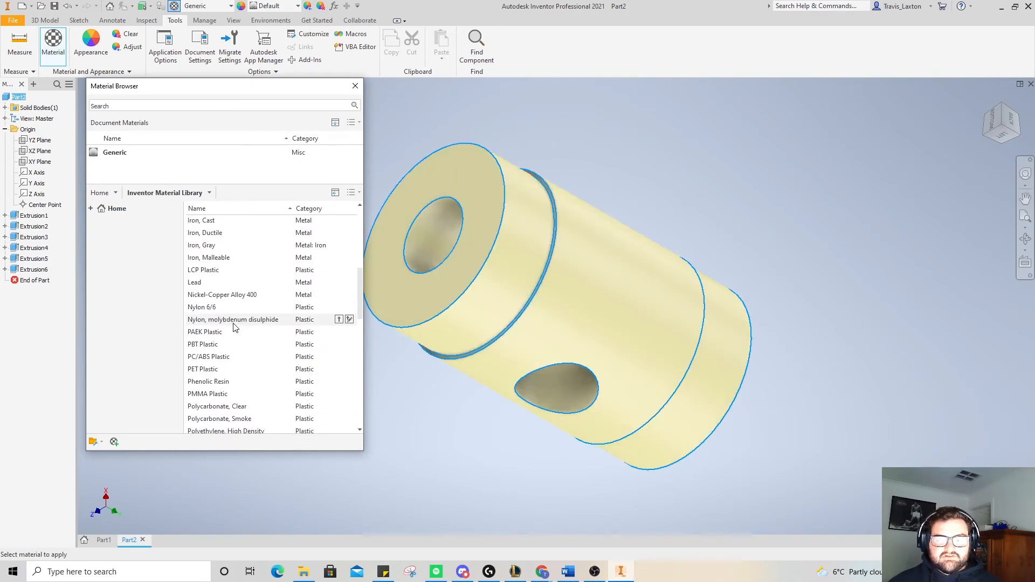
pyautogui.scroll(14, 233, 326)
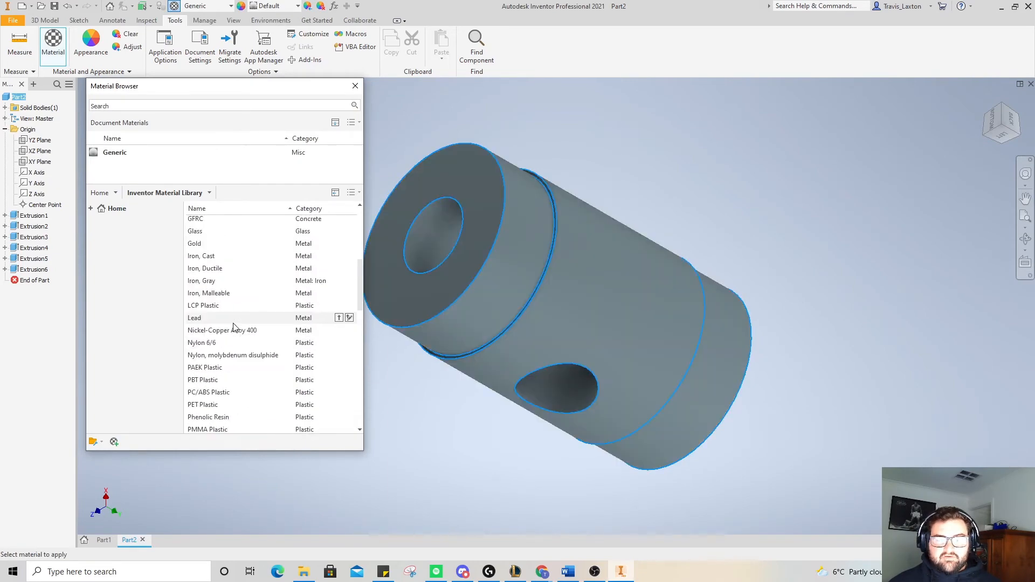
pyautogui.scroll(-12, 233, 326)
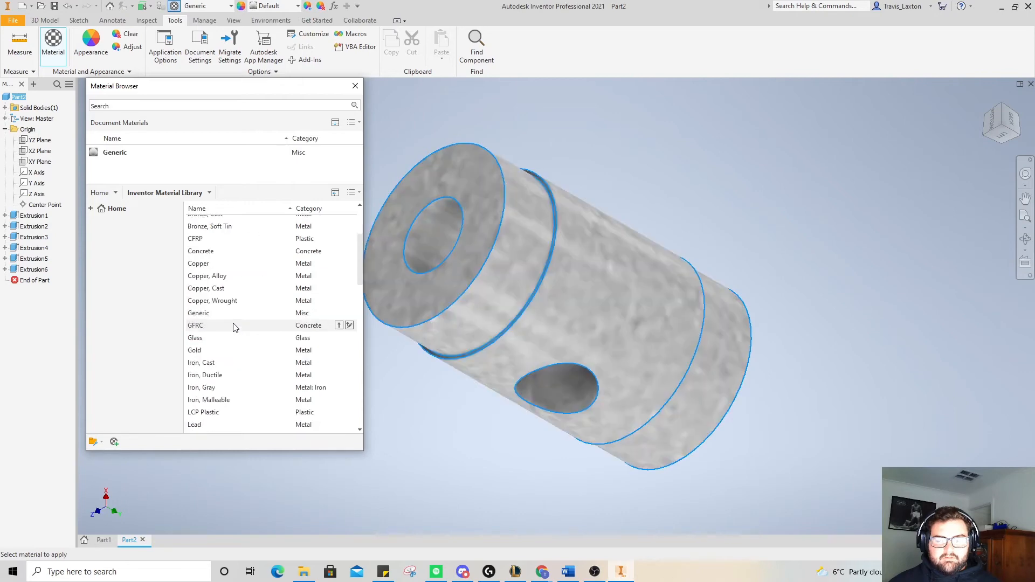
pyautogui.scroll(-7, 234, 326)
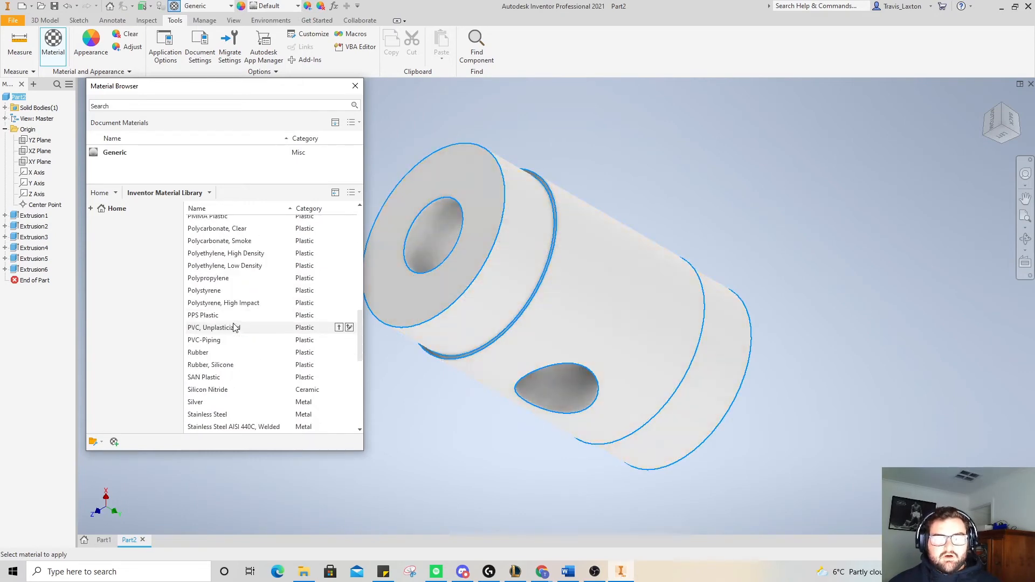
pyautogui.click(209, 366)
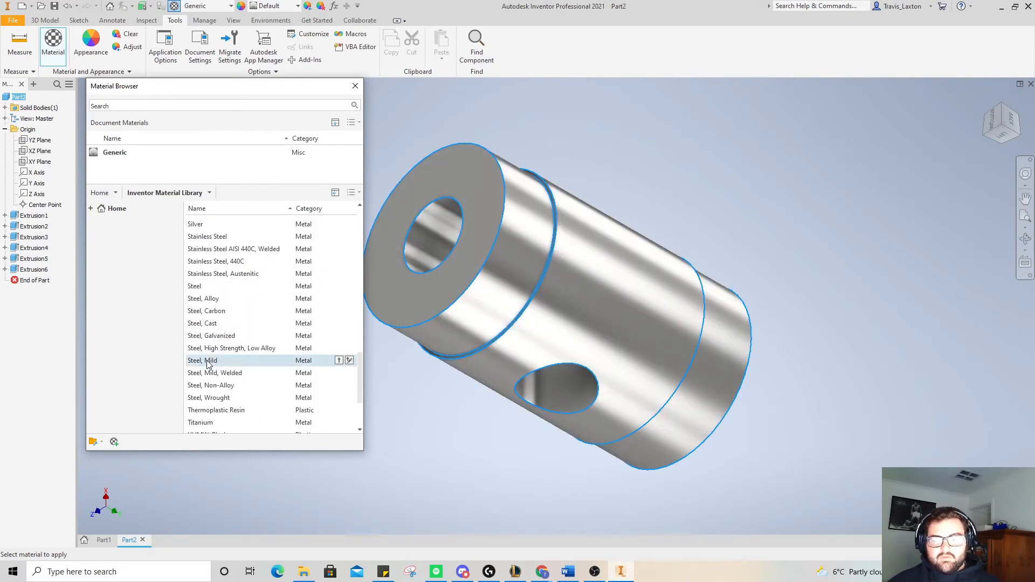
pyautogui.click(338, 363)
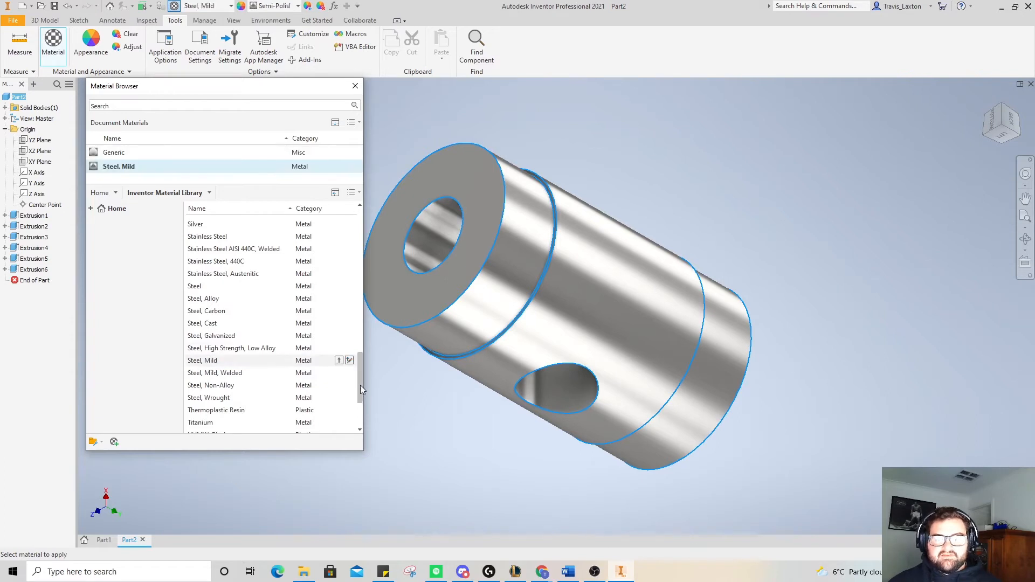
pyautogui.click(355, 85)
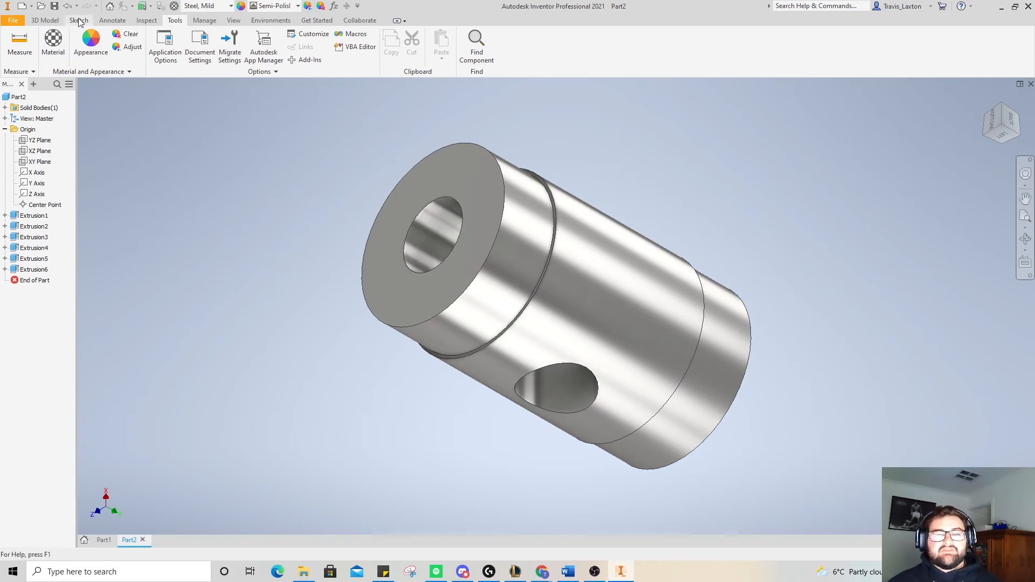
pyautogui.click(45, 20)
pyautogui.click(312, 34)
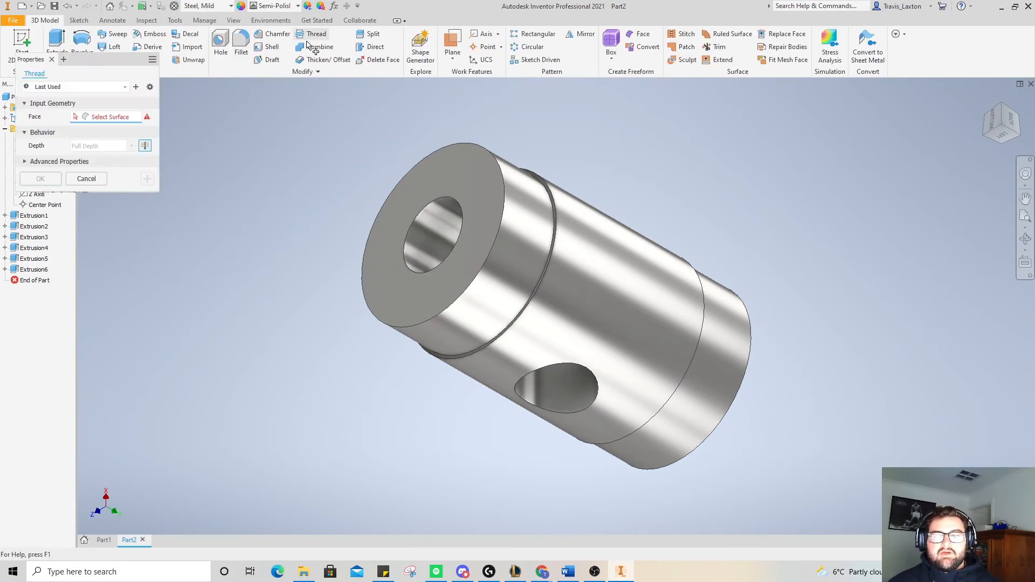
pyautogui.click(81, 86)
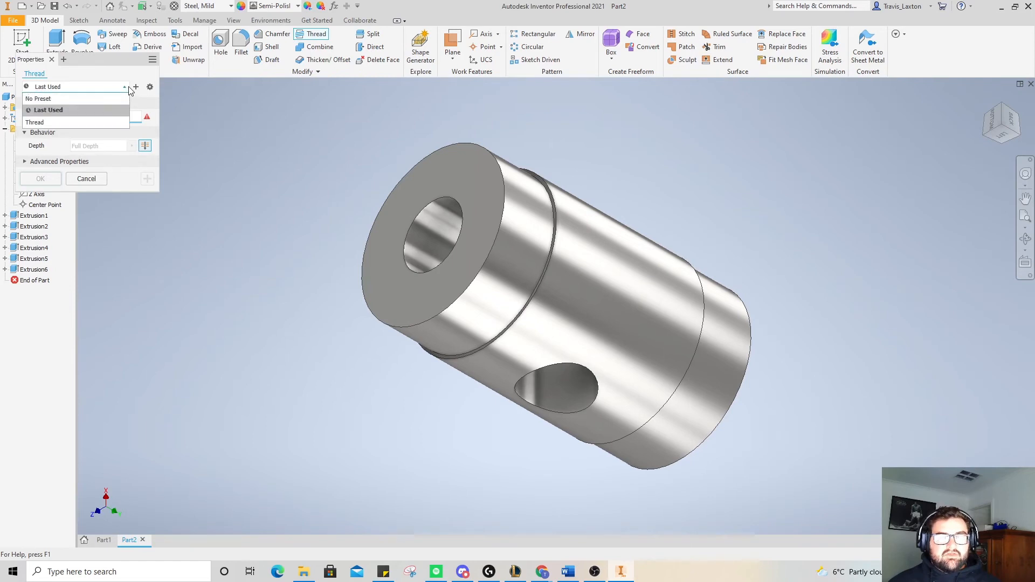
pyautogui.click(74, 122)
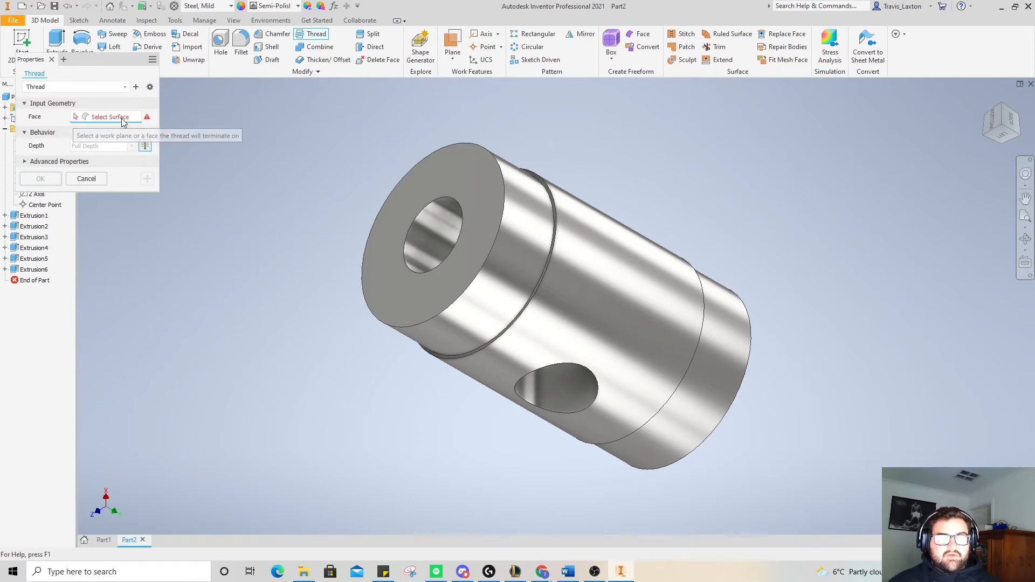
pyautogui.click(76, 180)
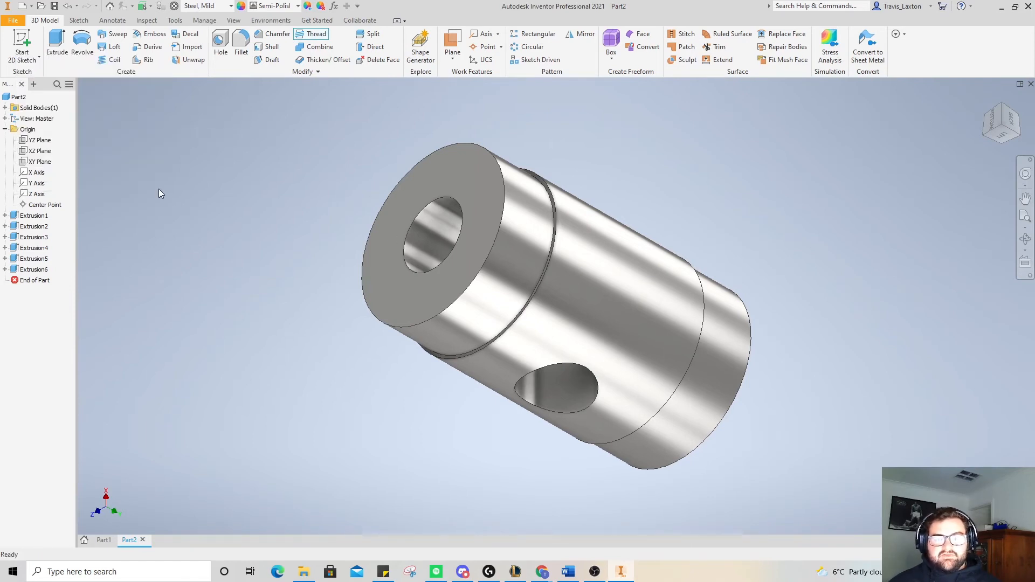
# - Start a full-depth thread on the 12 mm bore's face at the grooved end with the M12x1.75 designation
pyautogui.click(423, 225)
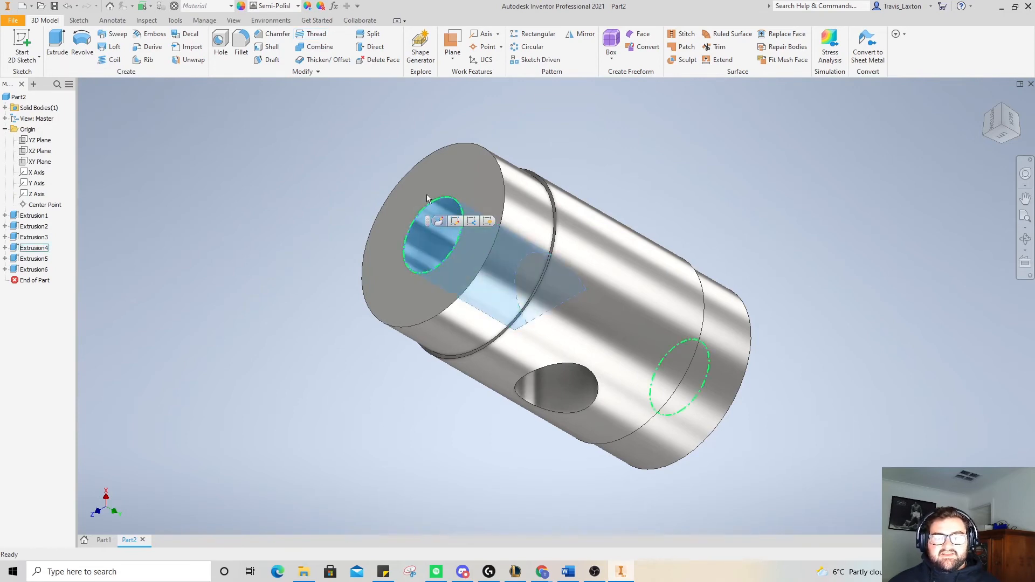
pyautogui.click(312, 34)
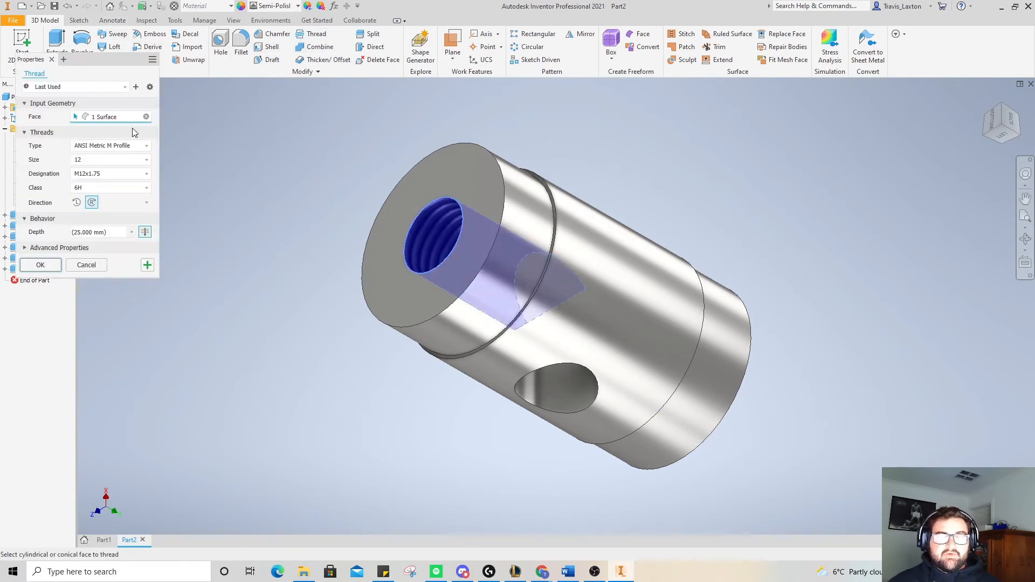
pyautogui.click(145, 175)
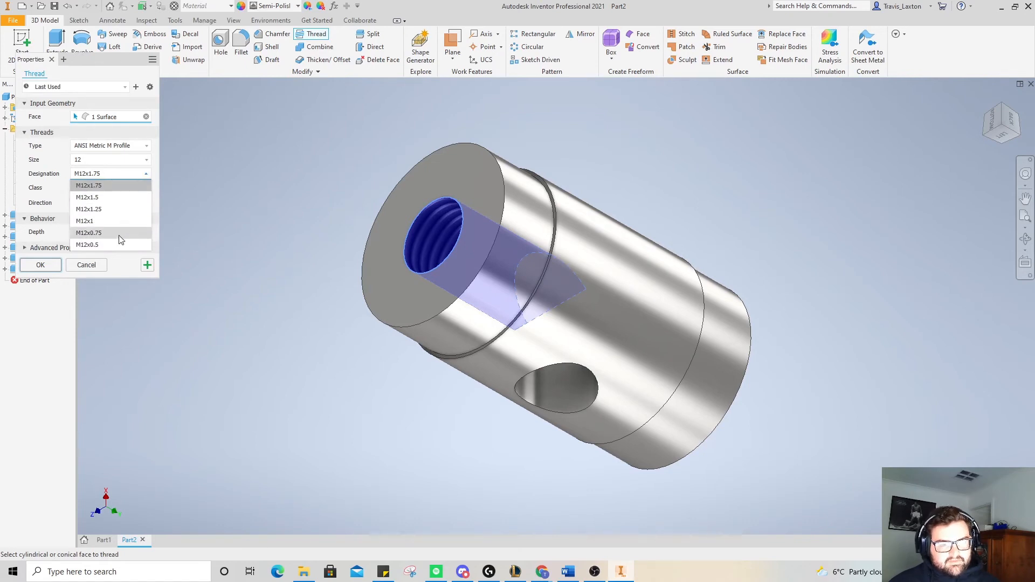
pyautogui.click(104, 173)
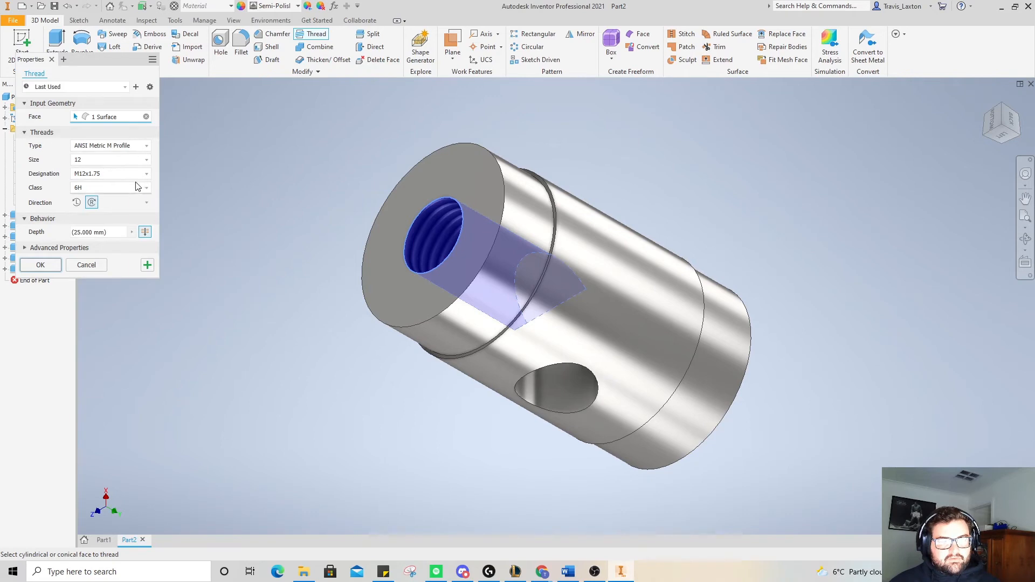
pyautogui.click(104, 173)
pyautogui.click(99, 172)
pyautogui.click(99, 174)
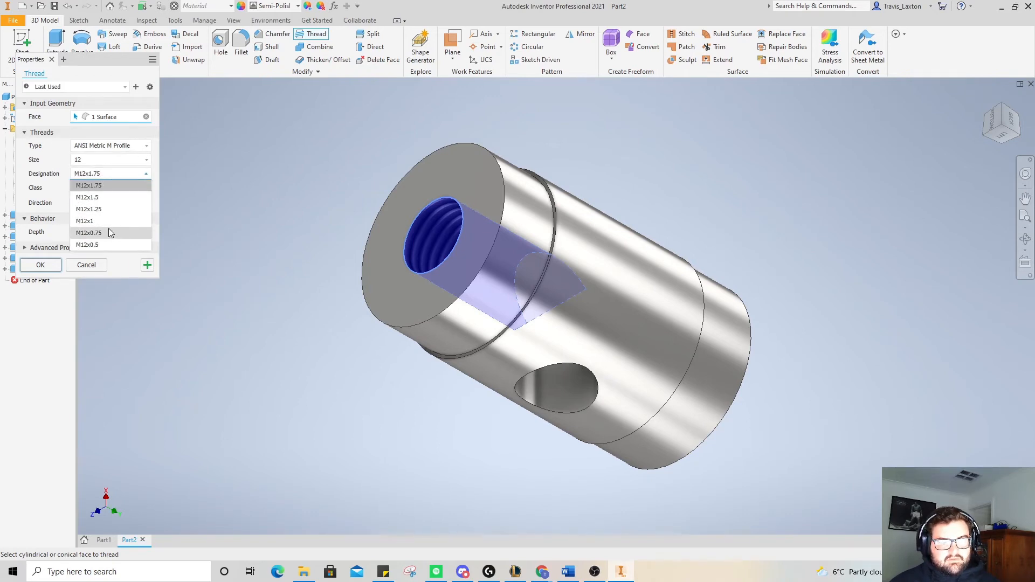
pyautogui.click(103, 185)
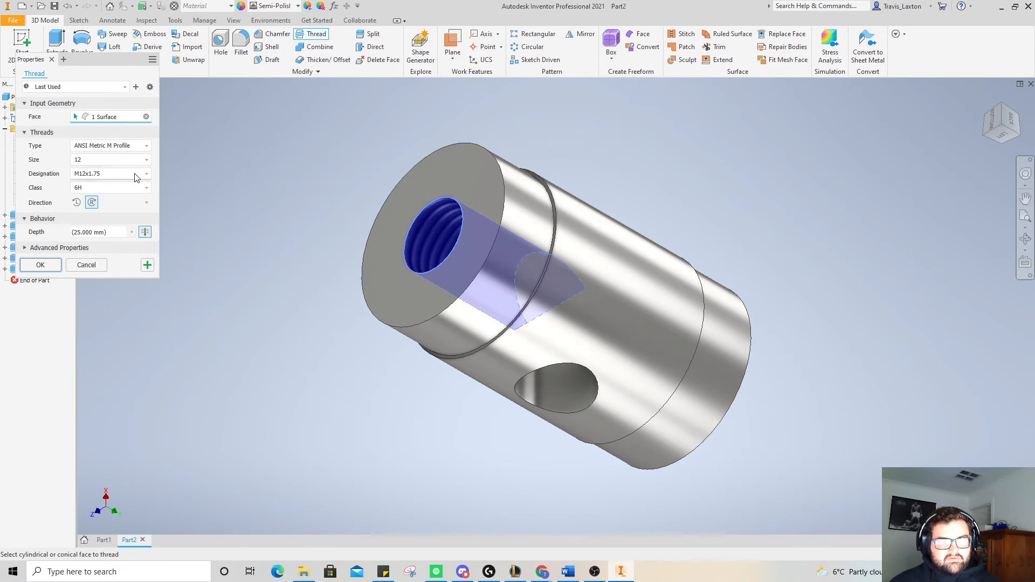
pyautogui.click(136, 175)
pyautogui.click(135, 173)
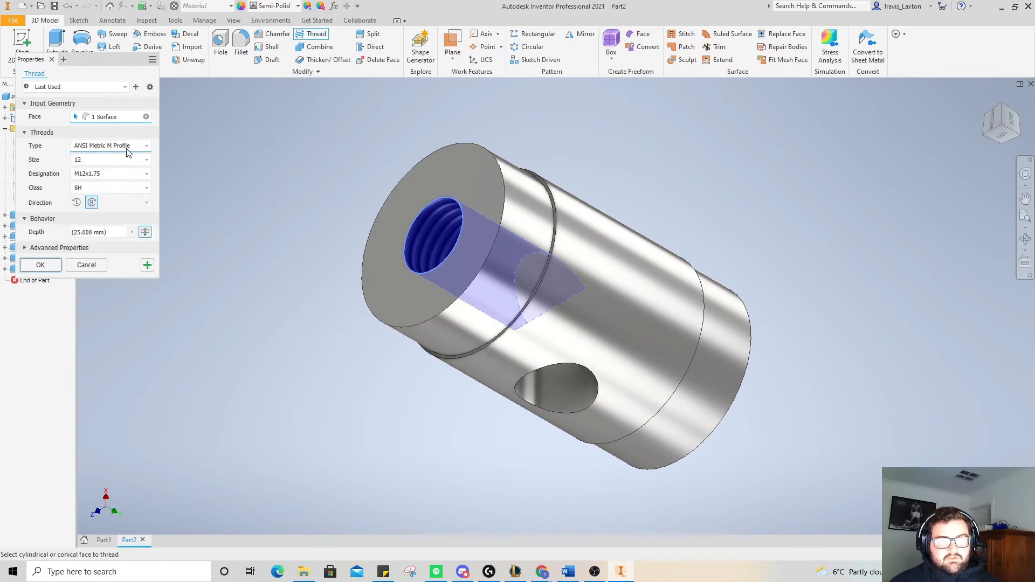
# - Try the ISO Metric profile thread type with the M12x1.75 designation on the bore
pyautogui.click(128, 151)
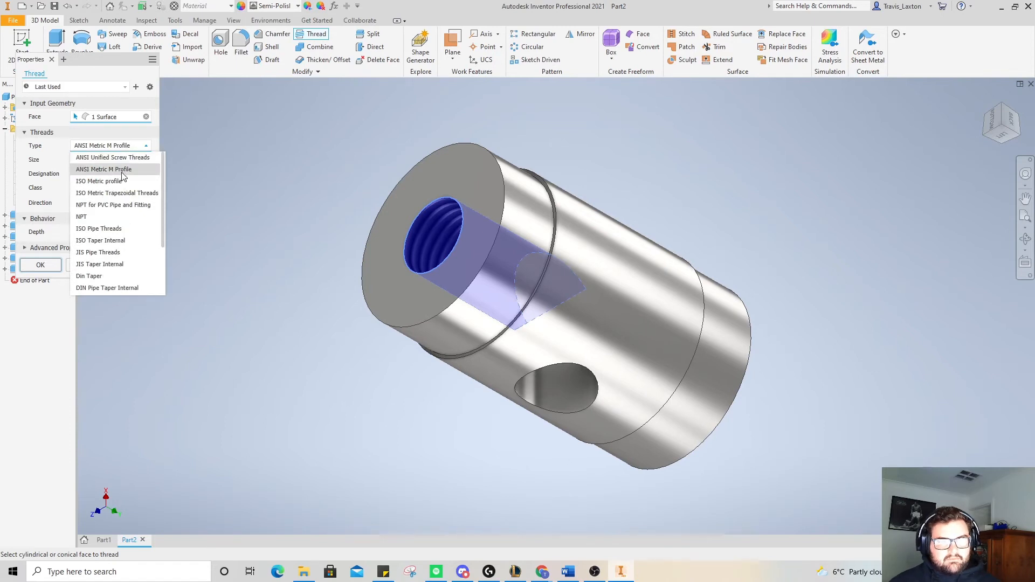
pyautogui.click(125, 182)
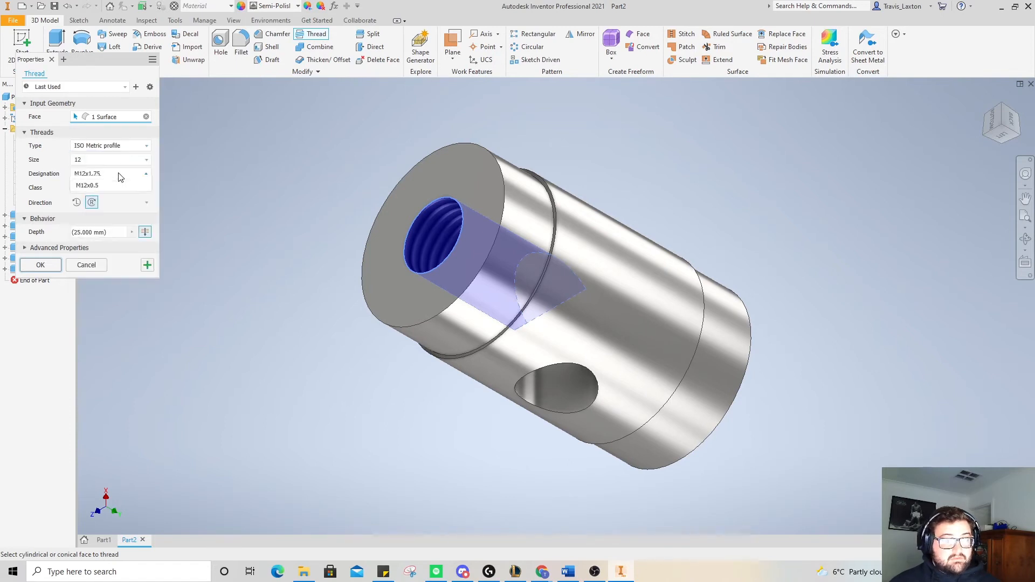
pyautogui.click(118, 173)
pyautogui.click(104, 185)
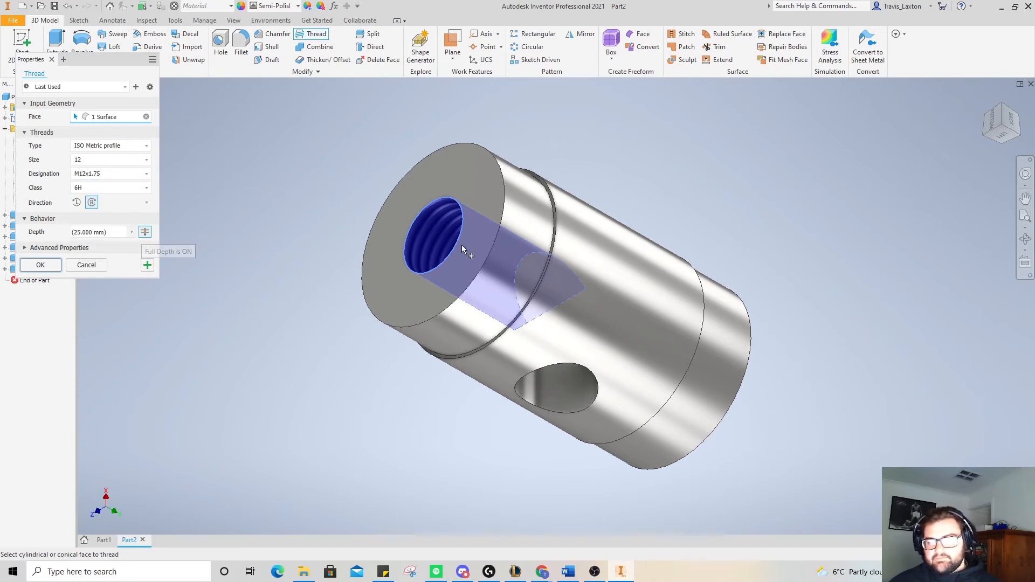
# - Set the bore's thread type to ANSI Metric M Profile with the M12x1.75 designation and create the thread
pyautogui.click(113, 146)
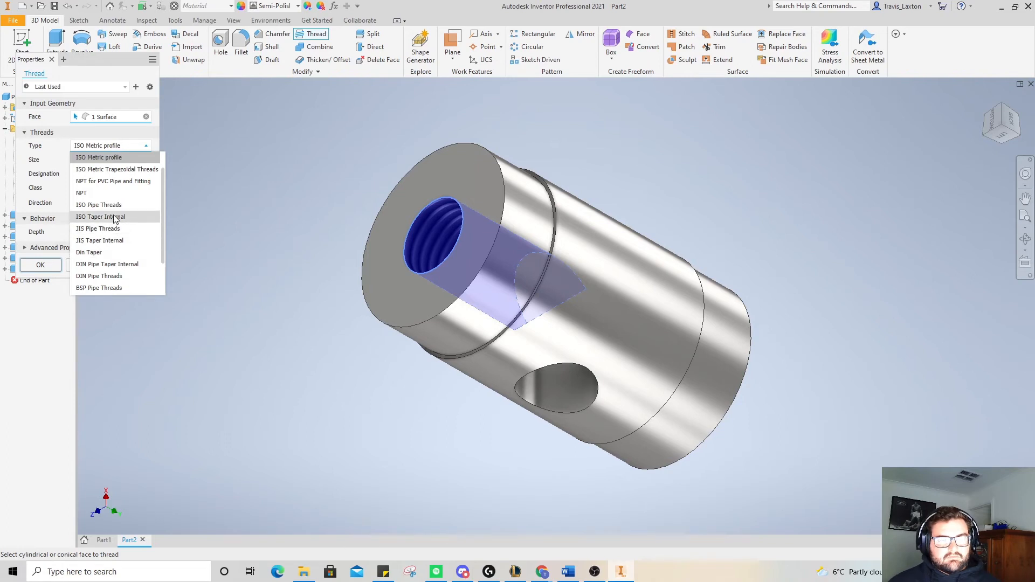
pyautogui.scroll(1, 109, 173)
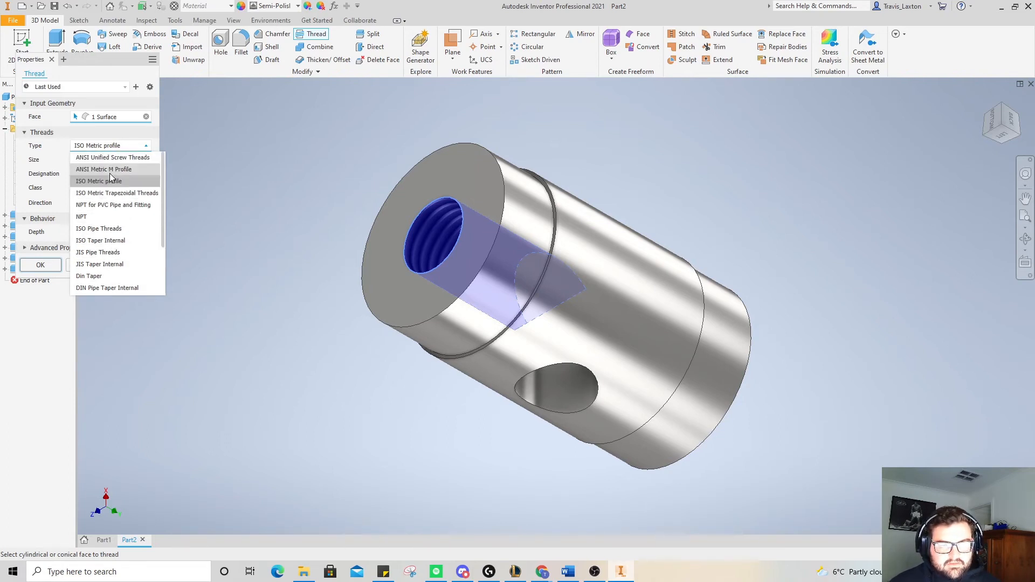
pyautogui.click(112, 171)
pyautogui.click(105, 173)
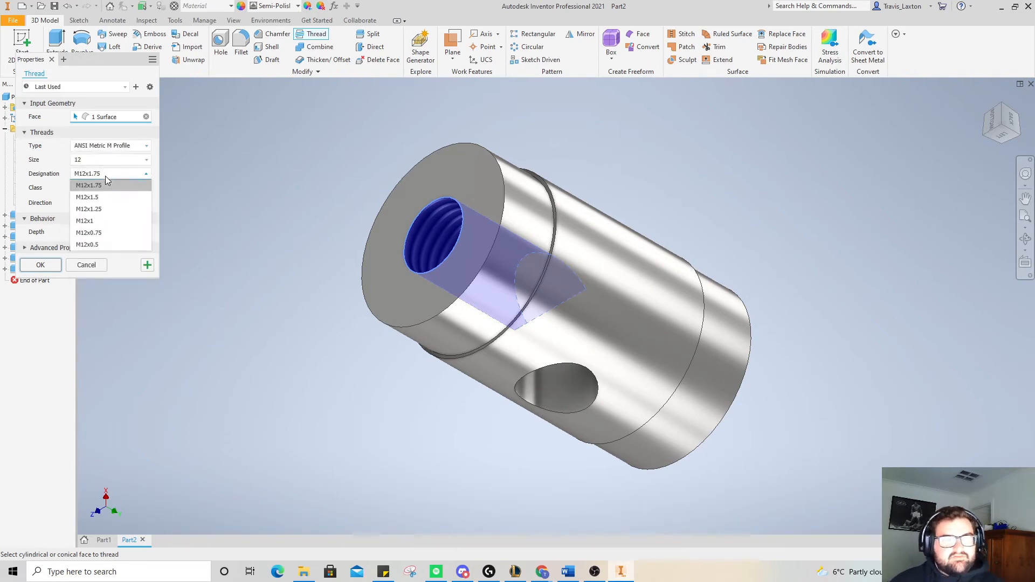
pyautogui.click(104, 183)
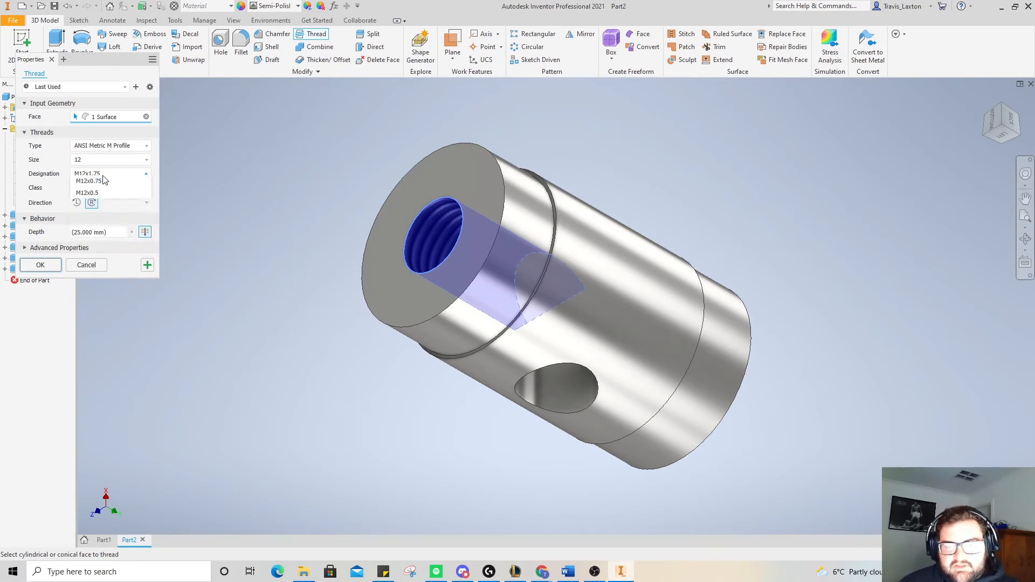
pyautogui.click(40, 265)
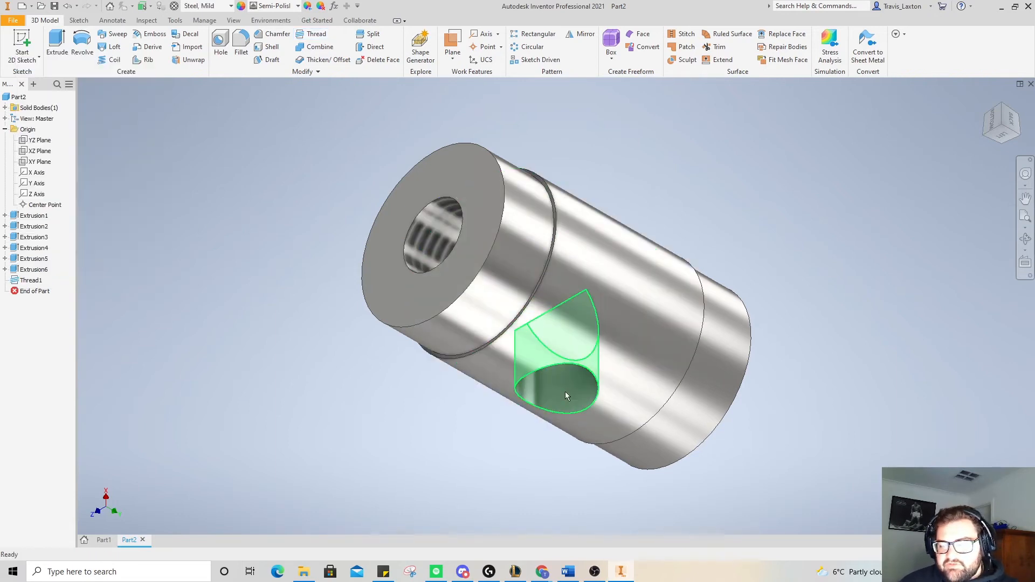
# - Thread the cross hole to full depth with the Thread preset, using ANSI Metric M Profile and designation M12x1.75
pyautogui.click(567, 392)
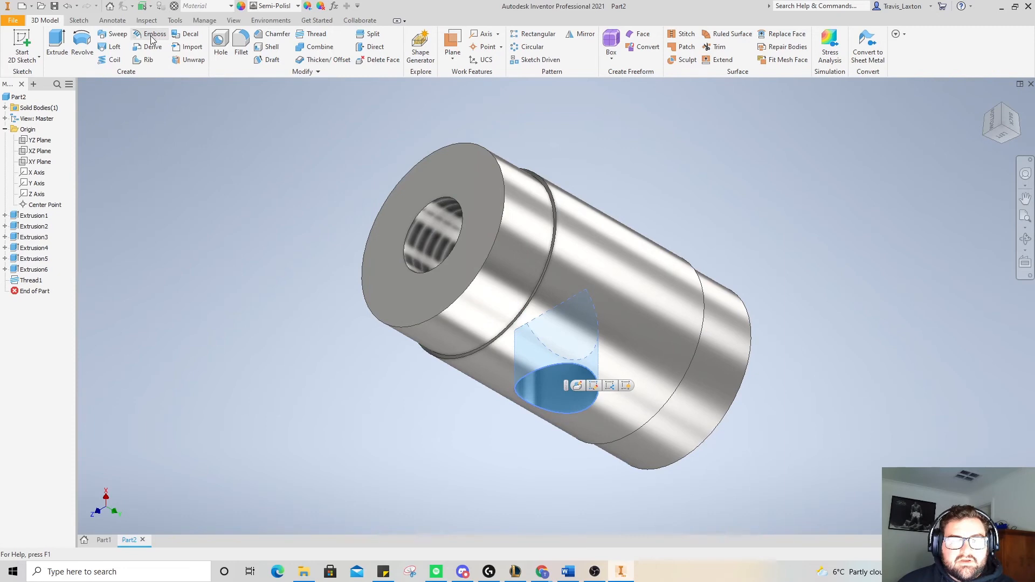
pyautogui.click(312, 36)
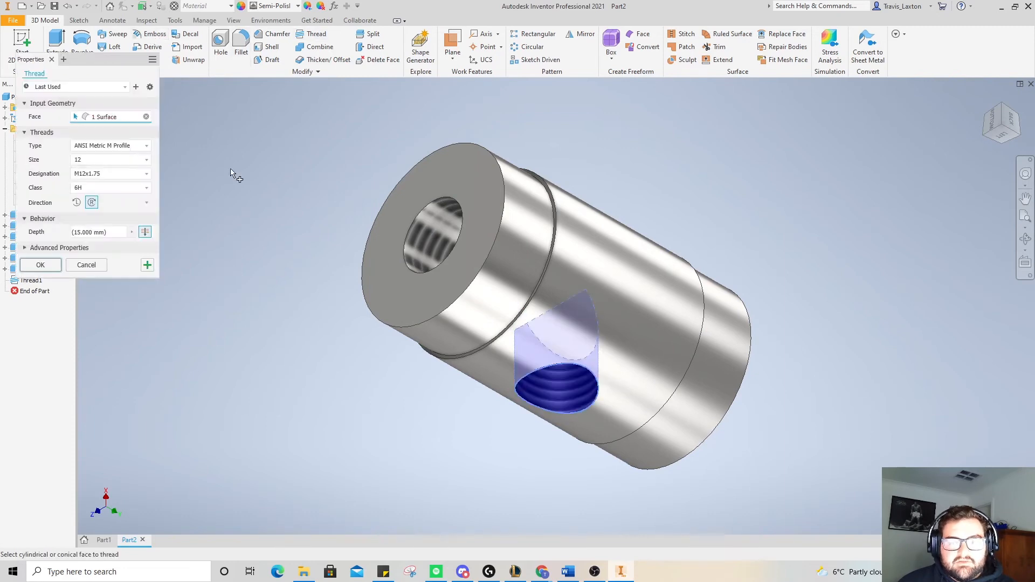
pyautogui.click(120, 175)
pyautogui.click(92, 182)
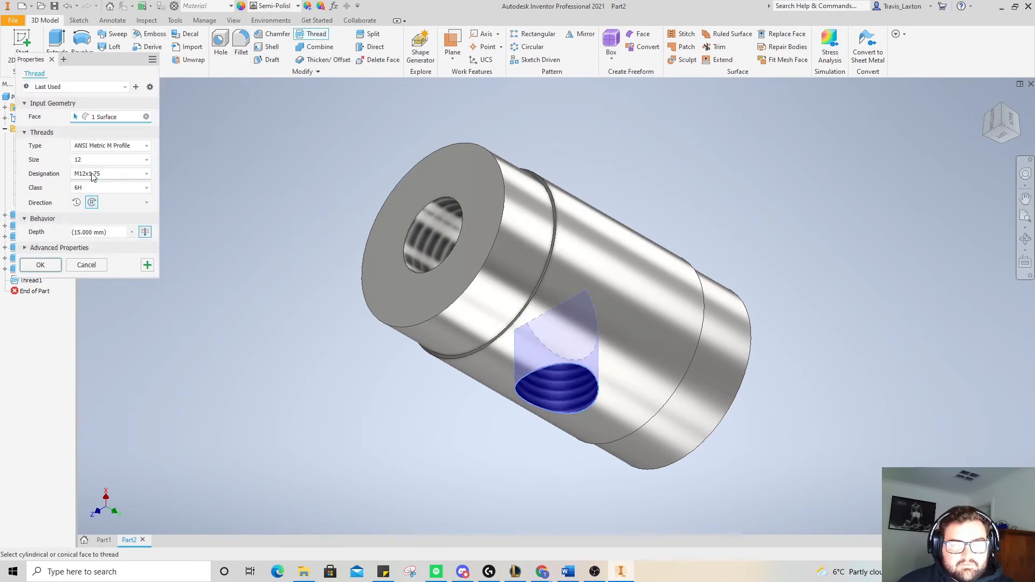
pyautogui.click(132, 233)
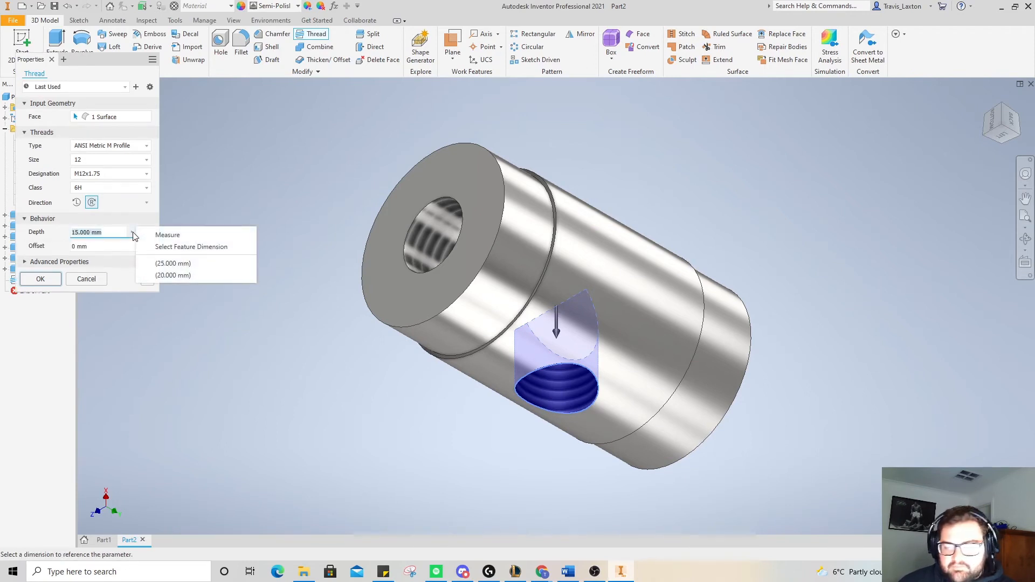
pyautogui.click(132, 235)
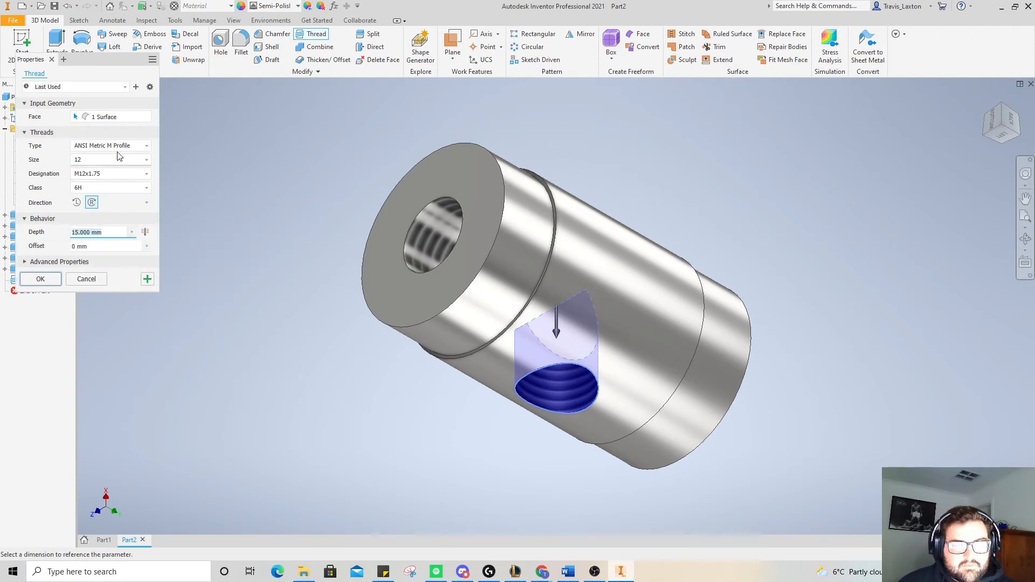
pyautogui.click(119, 115)
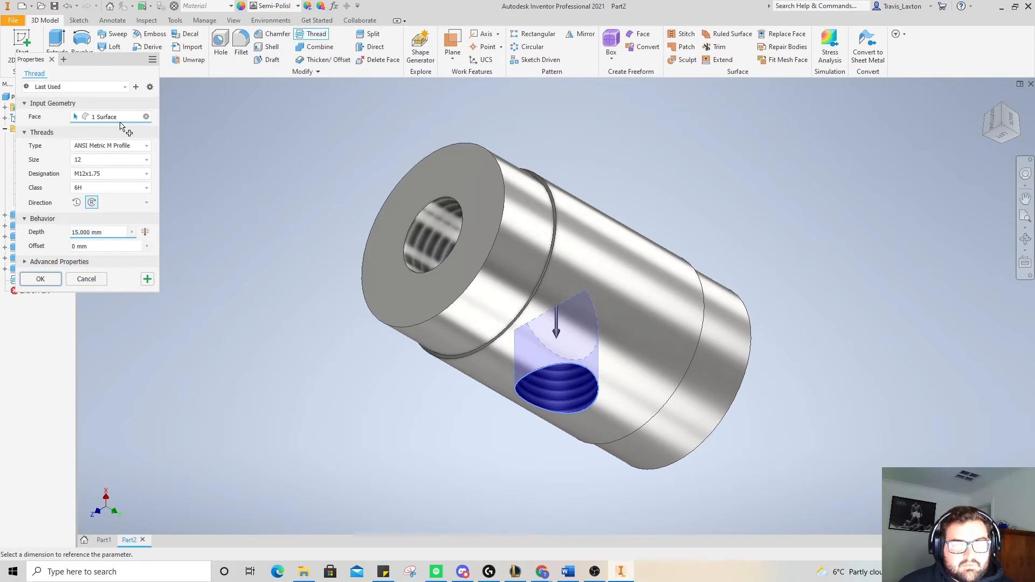
pyautogui.click(123, 87)
pyautogui.click(41, 120)
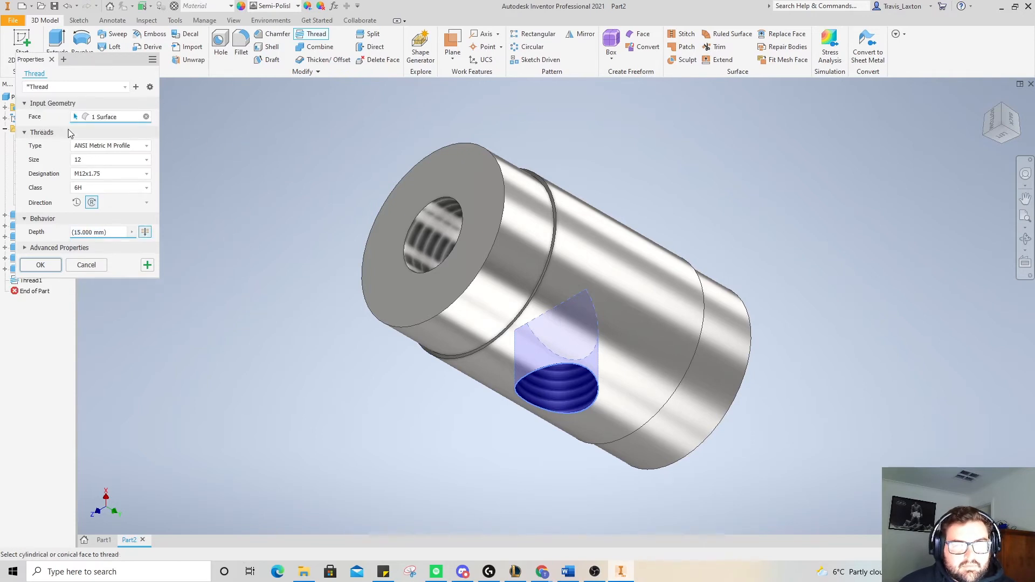
pyautogui.click(41, 265)
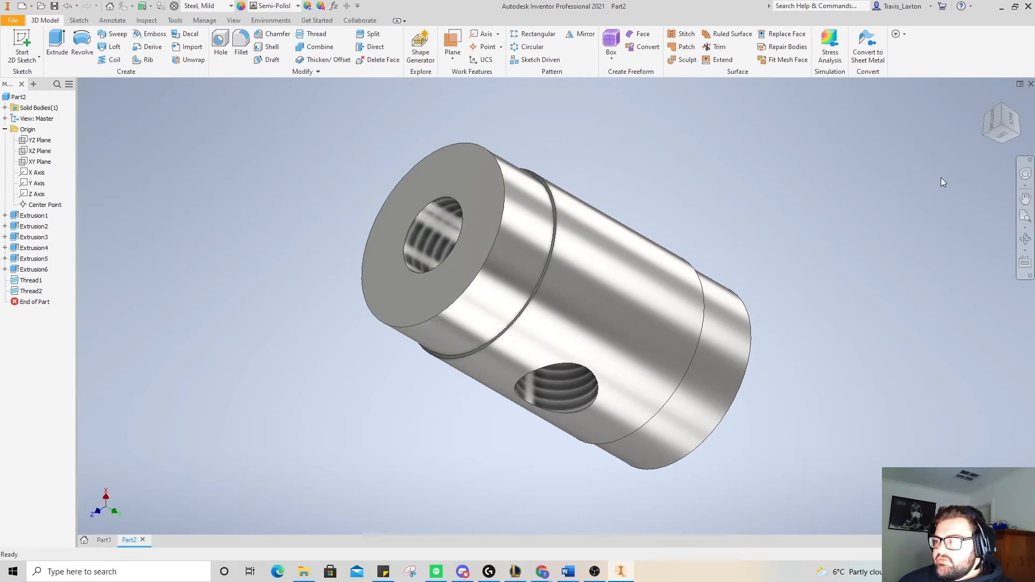
# - Thread the remaining plain bore face at the part's other end to full depth as ANSI Metric M Profile M12x1.75
pyautogui.moveTo(556, 306)
pyautogui.keyDown('shift'); pyautogui.mouseDown(button='middle')
pyautogui.moveTo(572, 323)
pyautogui.moveTo(958, 223)
pyautogui.mouseUp(button='middle'); pyautogui.keyUp('shift')
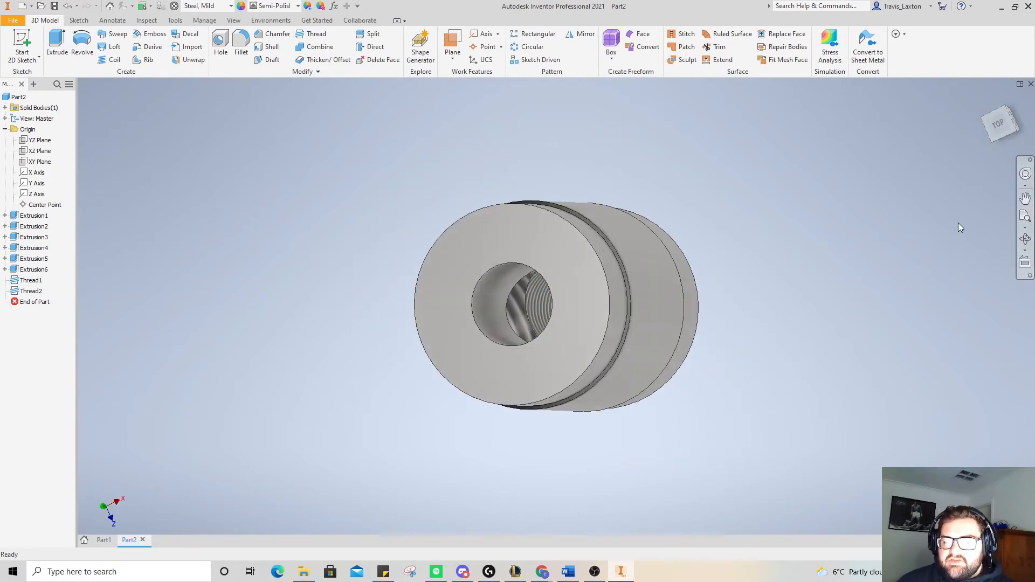
pyautogui.click(484, 289)
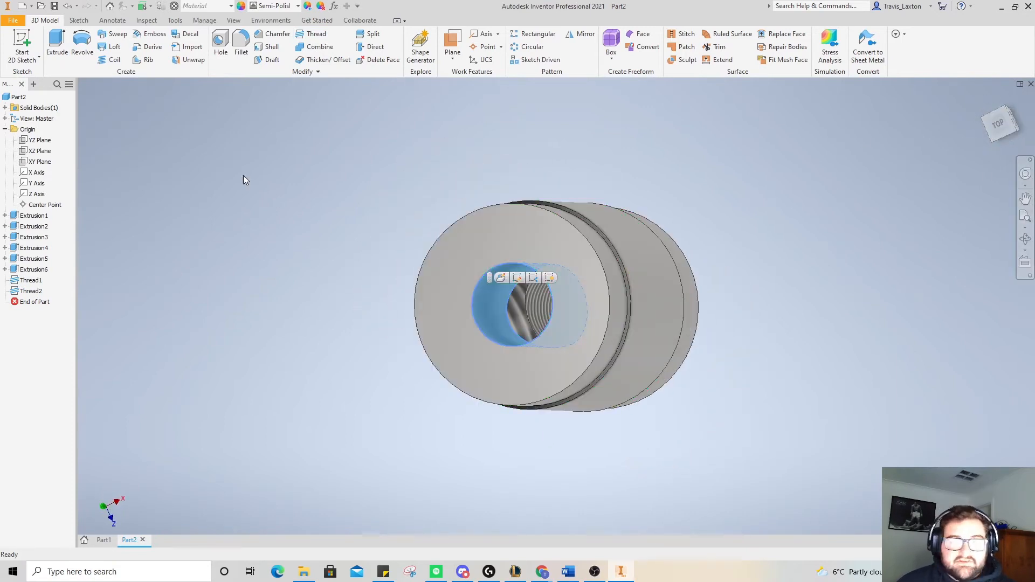
pyautogui.click(313, 34)
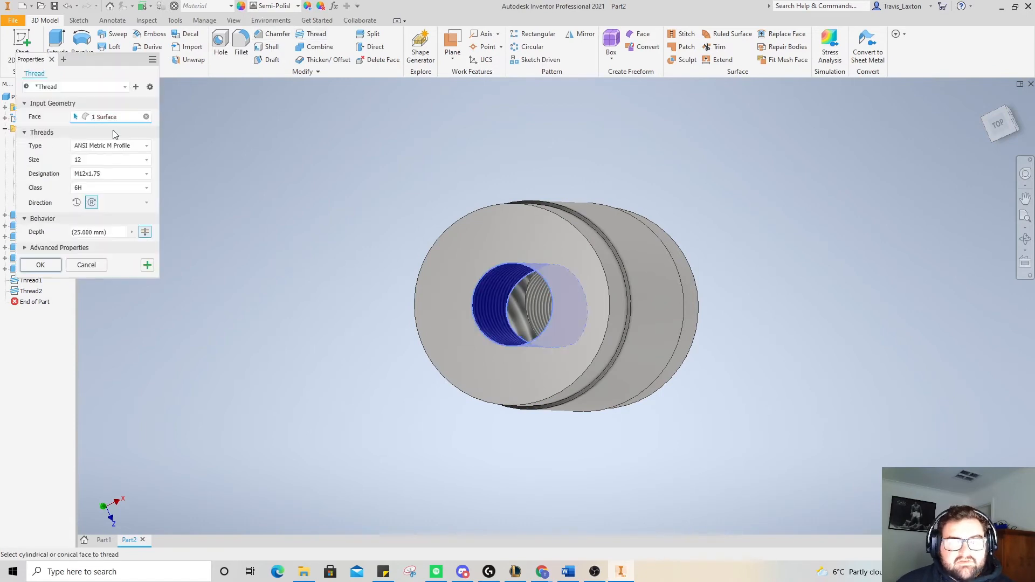
pyautogui.click(131, 178)
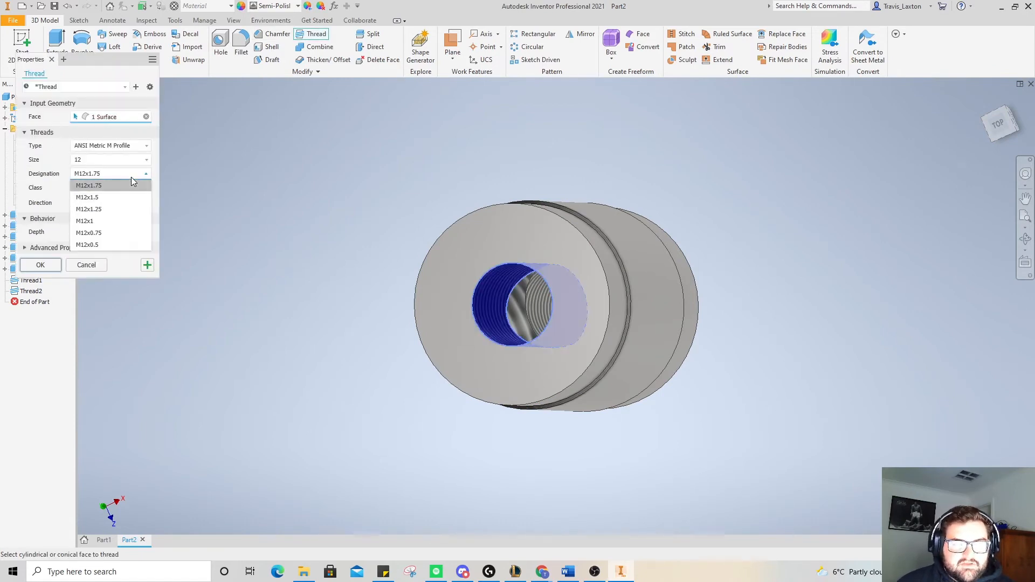
pyautogui.click(253, 173)
pyautogui.click(40, 265)
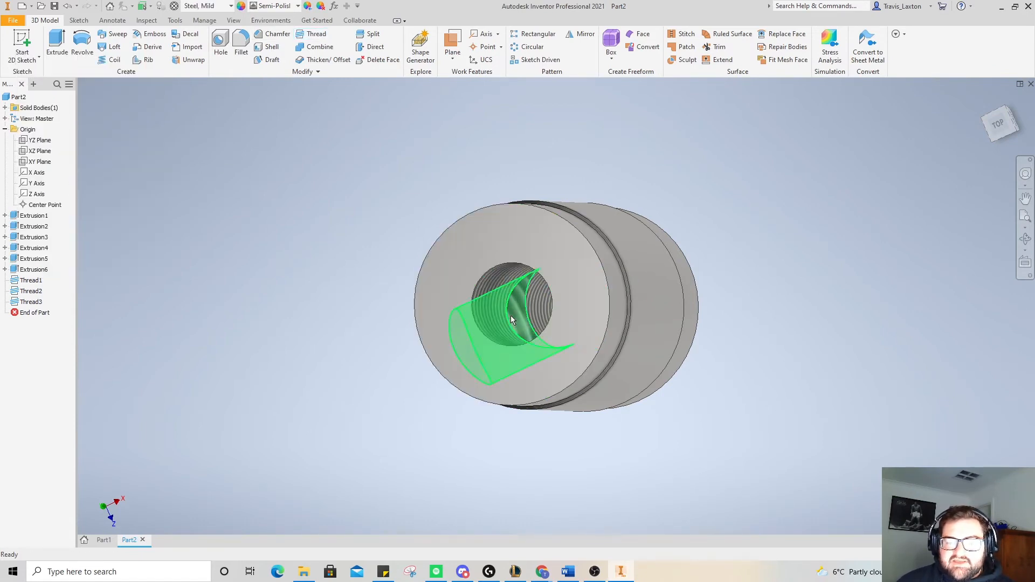
# - Create a new part from the Metric Standard (mm).ipt template
pyautogui.moveTo(1011, 130)
pyautogui.mouseDown()
pyautogui.moveTo(987, 134)
pyautogui.moveTo(977, 159)
pyautogui.moveTo(980, 141)
pyautogui.moveTo(1002, 154)
pyautogui.moveTo(1009, 129)
pyautogui.moveTo(1027, 132)
pyautogui.mouseUp()
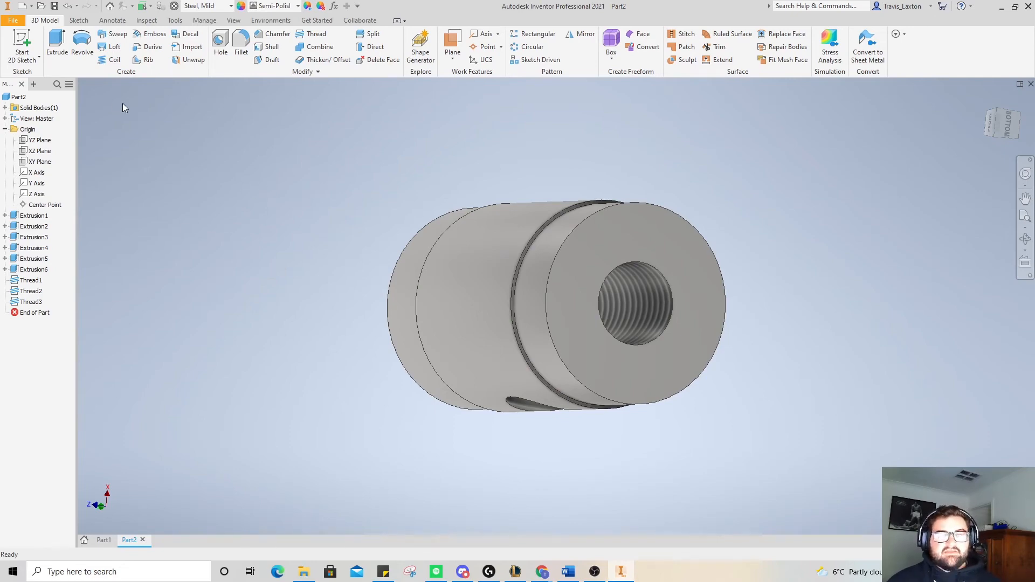
pyautogui.click(21, 6)
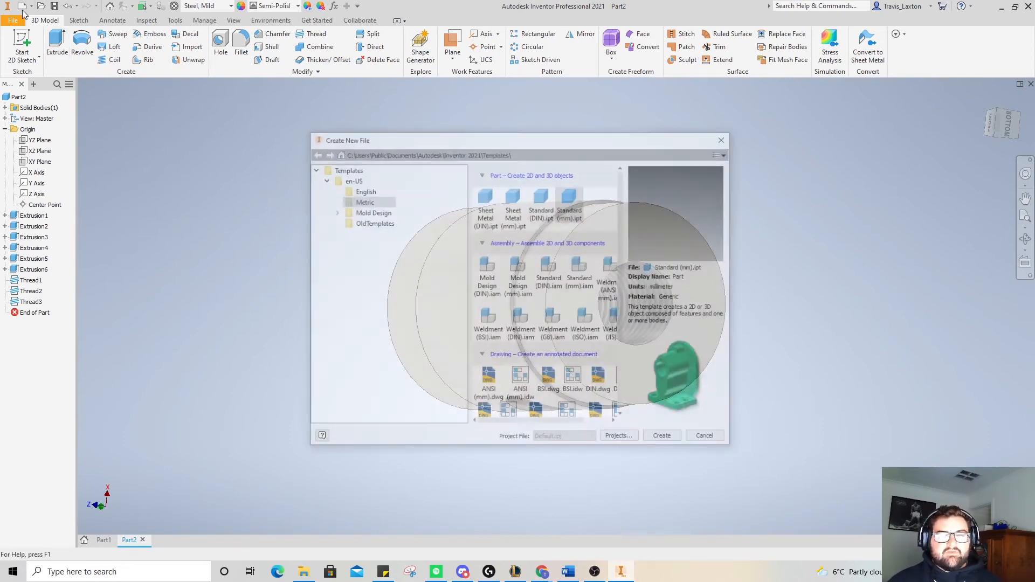
pyautogui.click(665, 438)
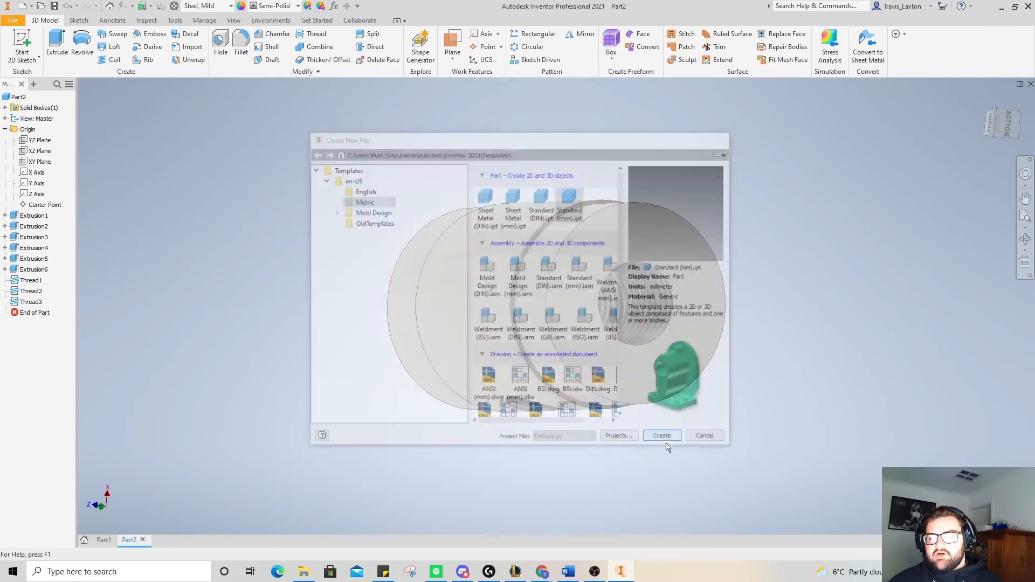
# - Start a 2D sketch on the horizontal XZ origin plane and orient it to an upright Top view
pyautogui.click(21, 42)
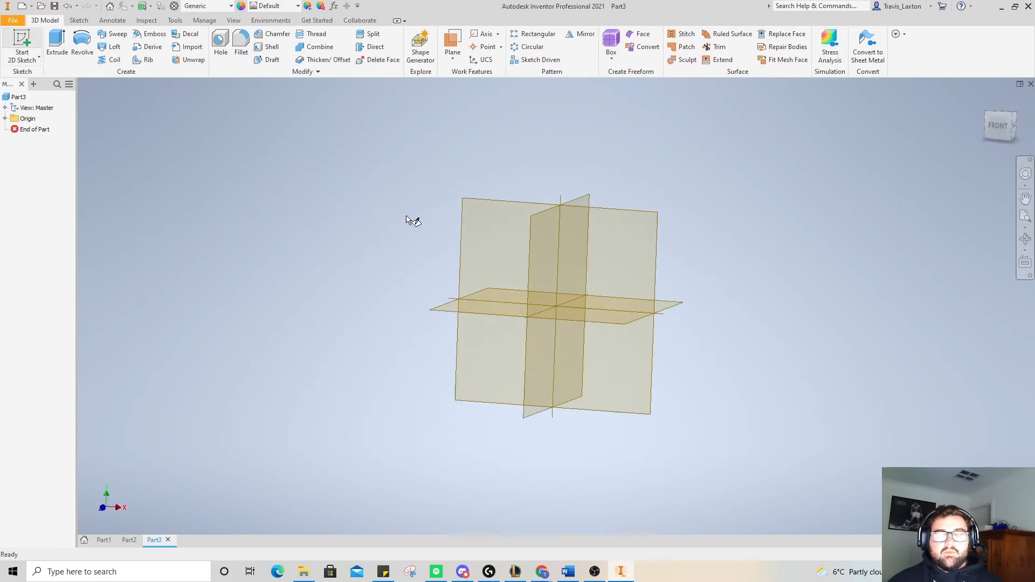
pyautogui.click(452, 317)
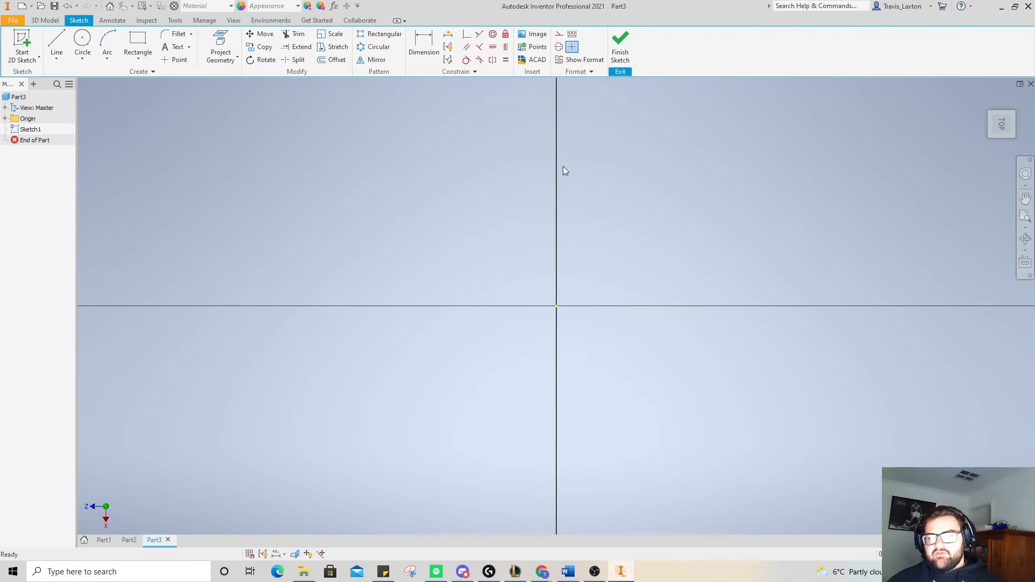
pyautogui.moveTo(1001, 123); pyautogui.dragTo(1003, 127)
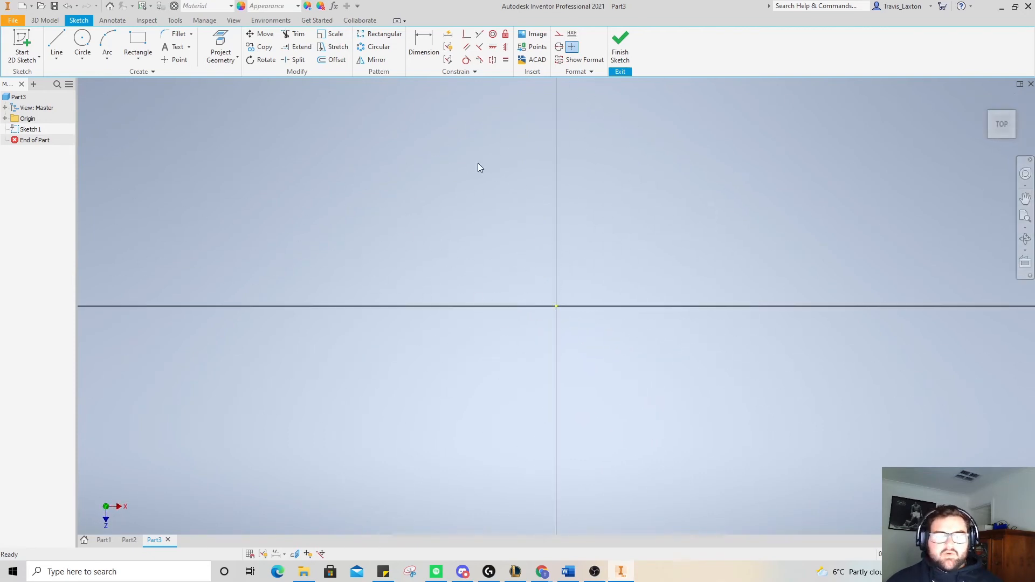
pyautogui.click(79, 36)
pyautogui.rightClick(151, 126)
pyautogui.click(195, 123)
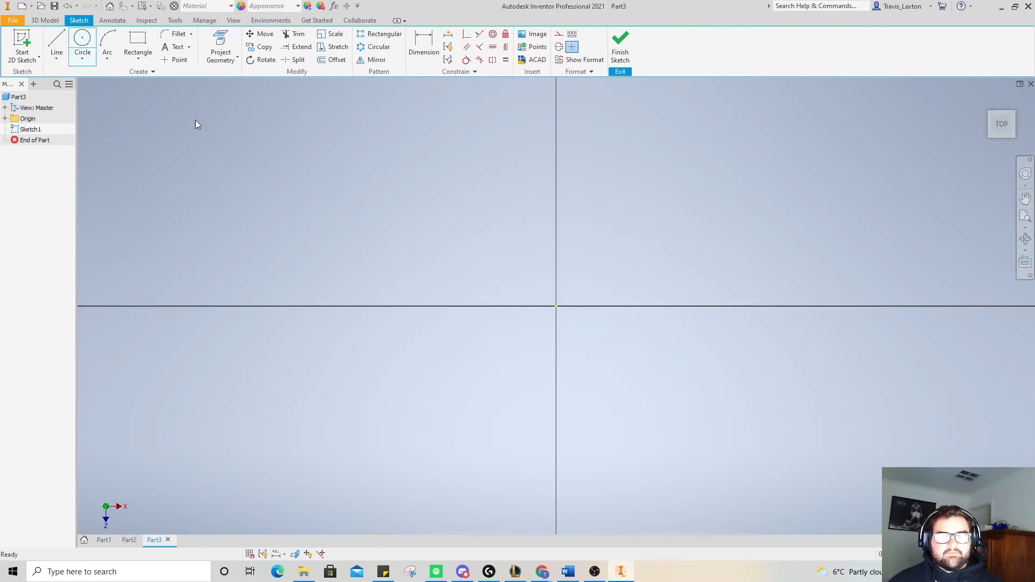
# - Draw a 35 mm vertical line up from the origin and continue with a horizontal line about 28 mm long to the right
pyautogui.click(57, 43)
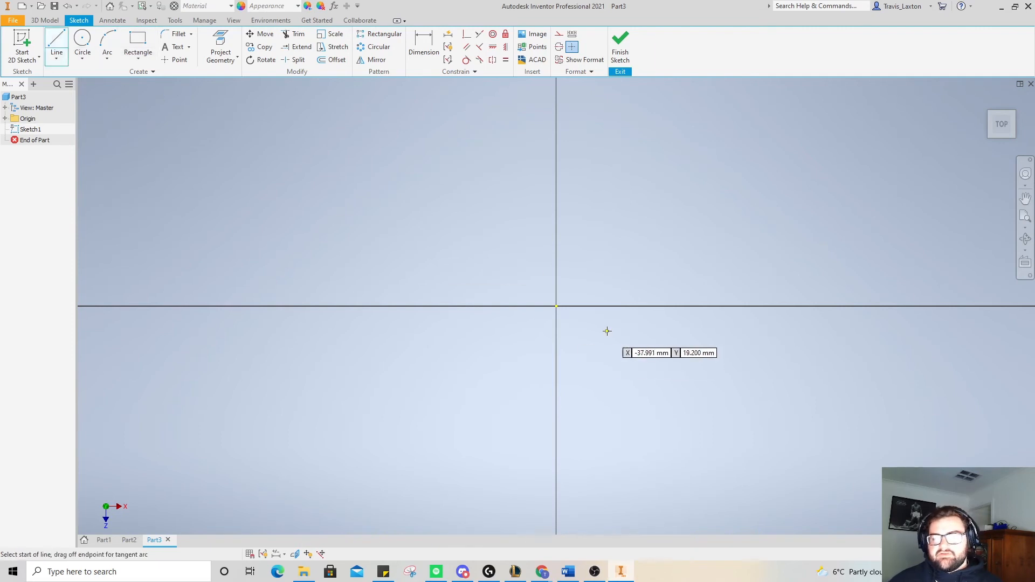
pyautogui.click(557, 306)
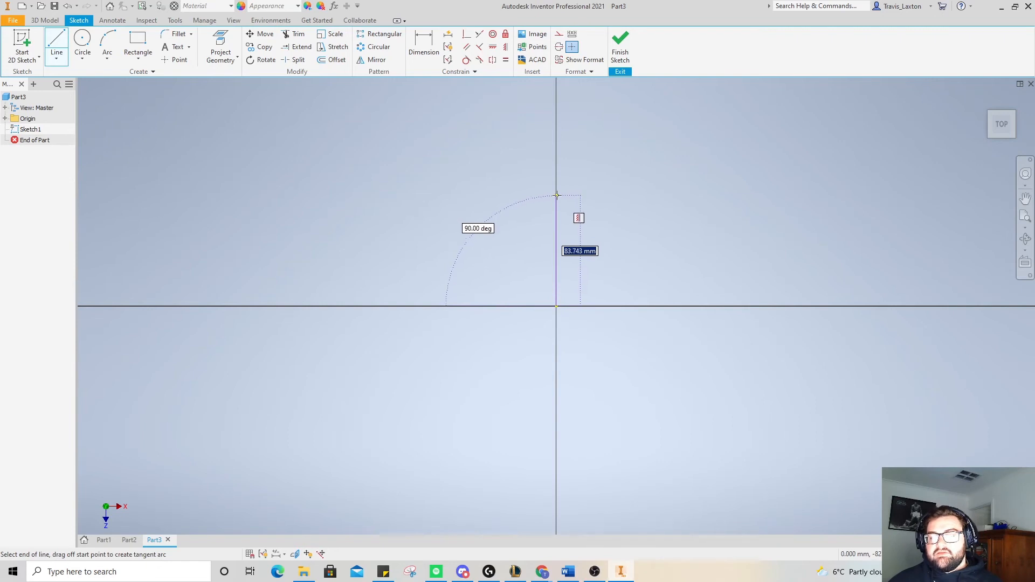
pyautogui.write('35')
pyautogui.press('Return')
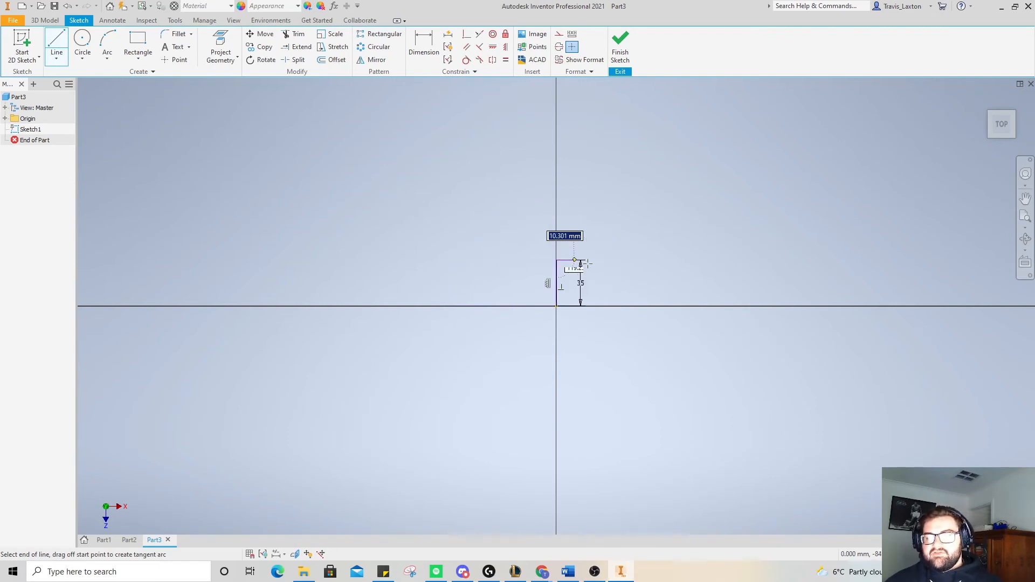
pyautogui.scroll(3, 682, 224)
pyautogui.scroll(4, 682, 224)
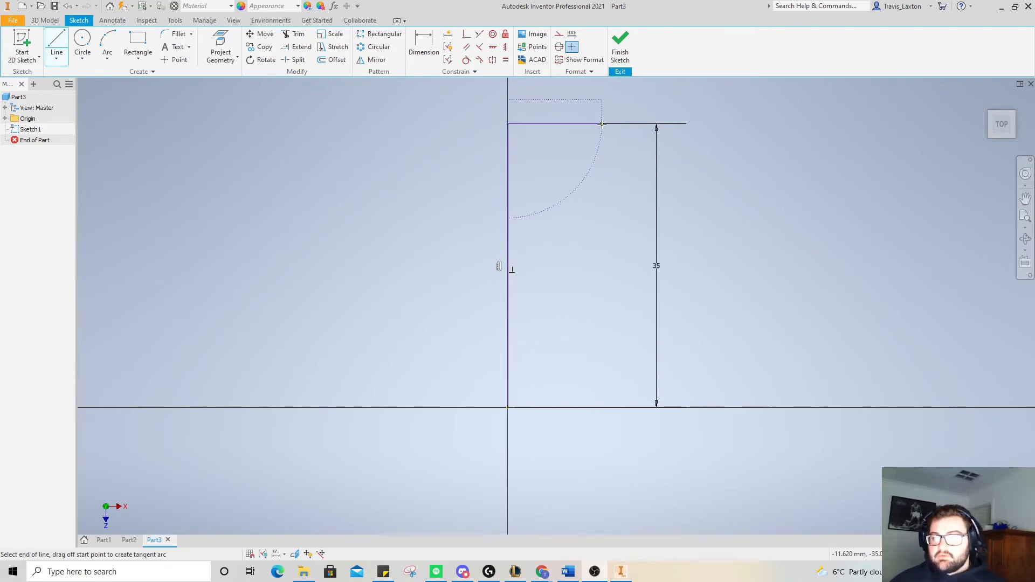
pyautogui.click(736, 125)
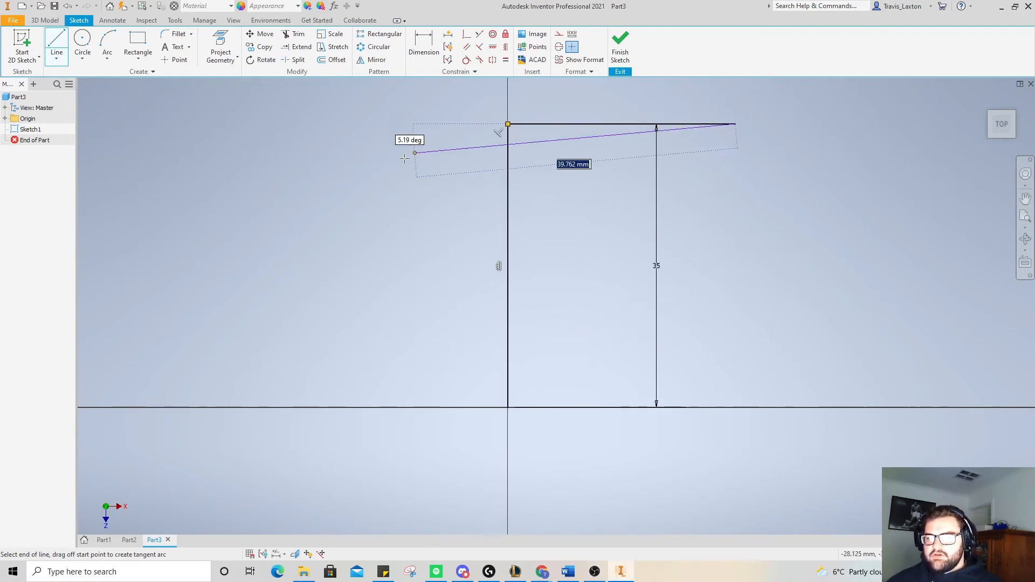
pyautogui.rightClick(390, 146)
pyautogui.click(432, 147)
# - Dimension the upper horizontal line to 14.5 mm
pyautogui.click(424, 48)
pyautogui.click(601, 124)
pyautogui.write('145')
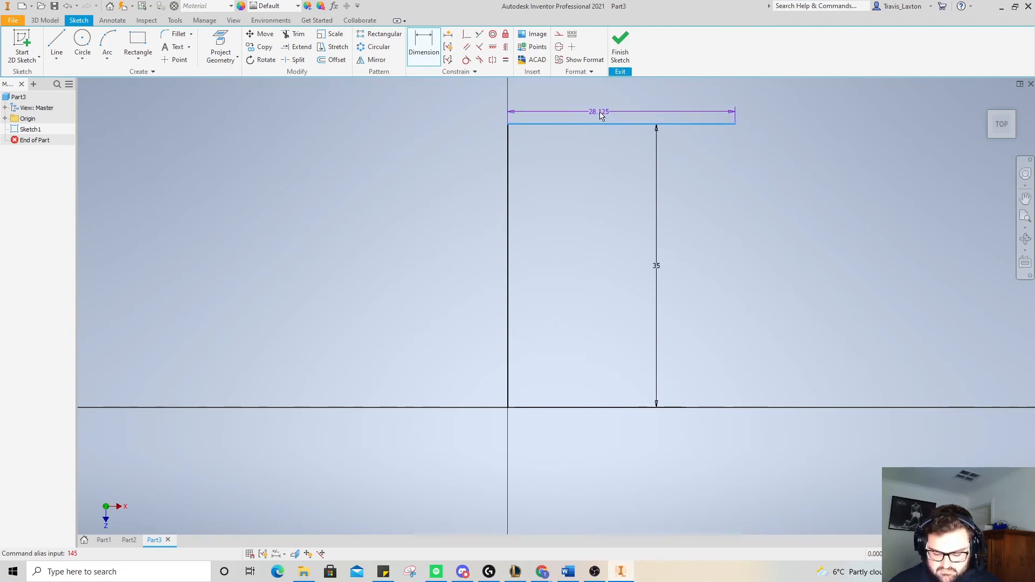
pyautogui.scroll(5, 602, 115)
pyautogui.click(602, 105)
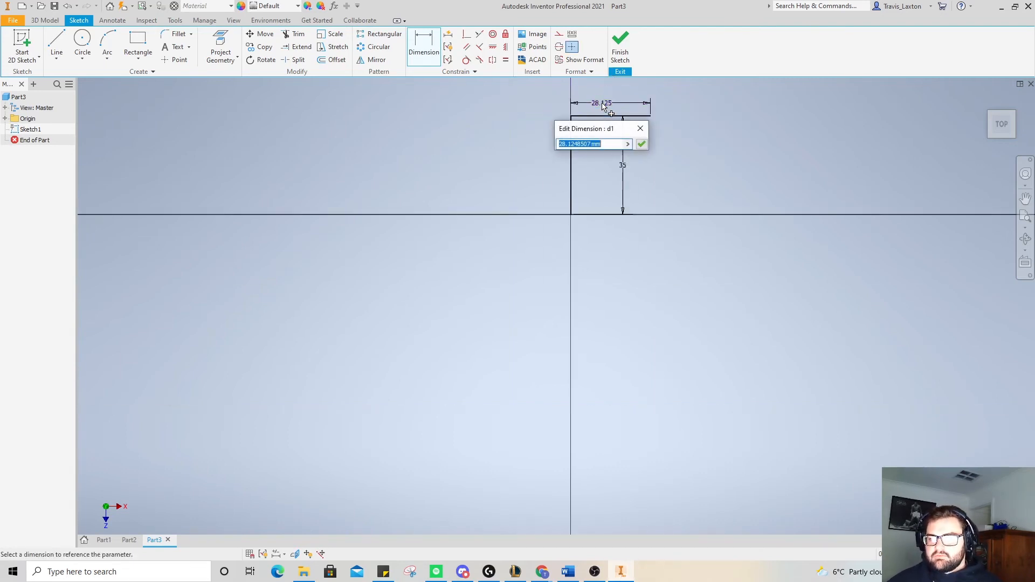
pyautogui.write('14.5')
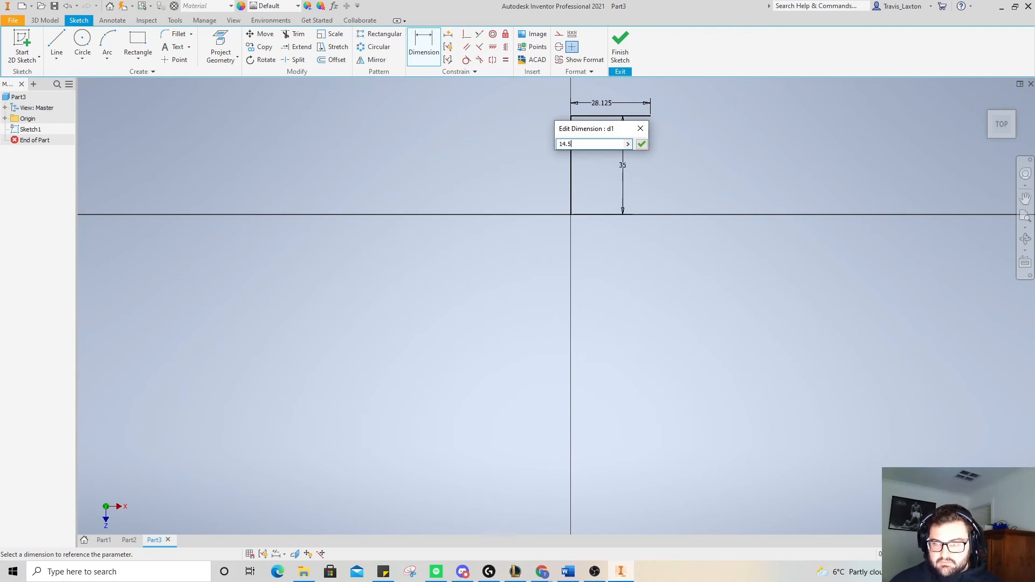
pyautogui.press('Return')
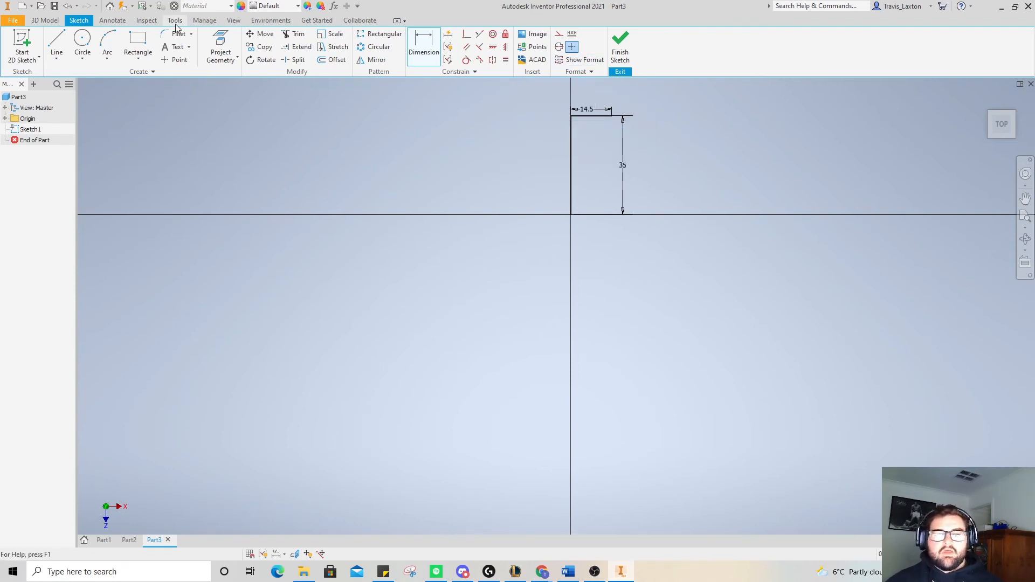
# - Draw a 17.5 mm vertical line down from the free end of the 14.5 mm line
pyautogui.click(56, 43)
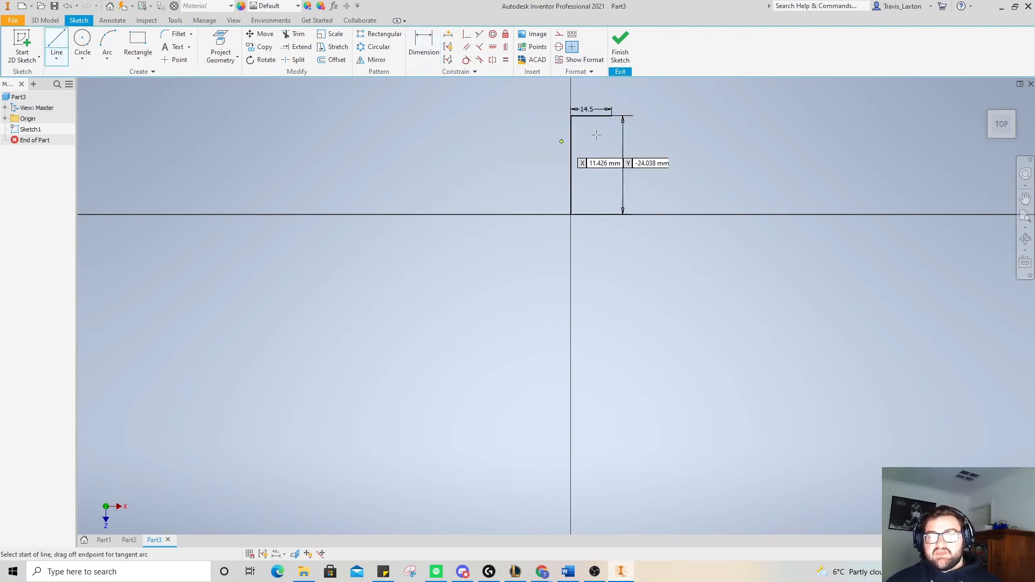
pyautogui.click(610, 123)
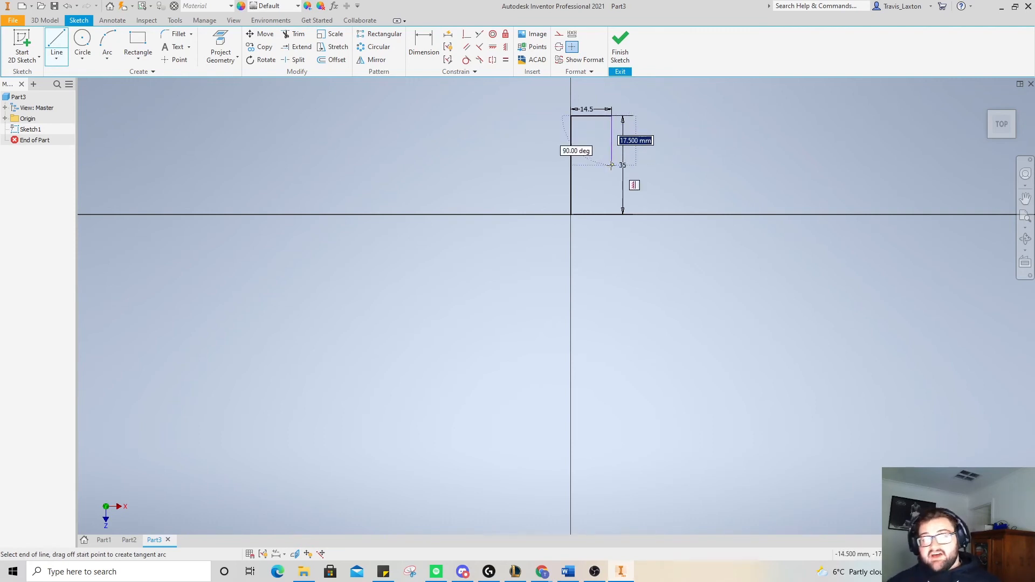
pyautogui.click(610, 165)
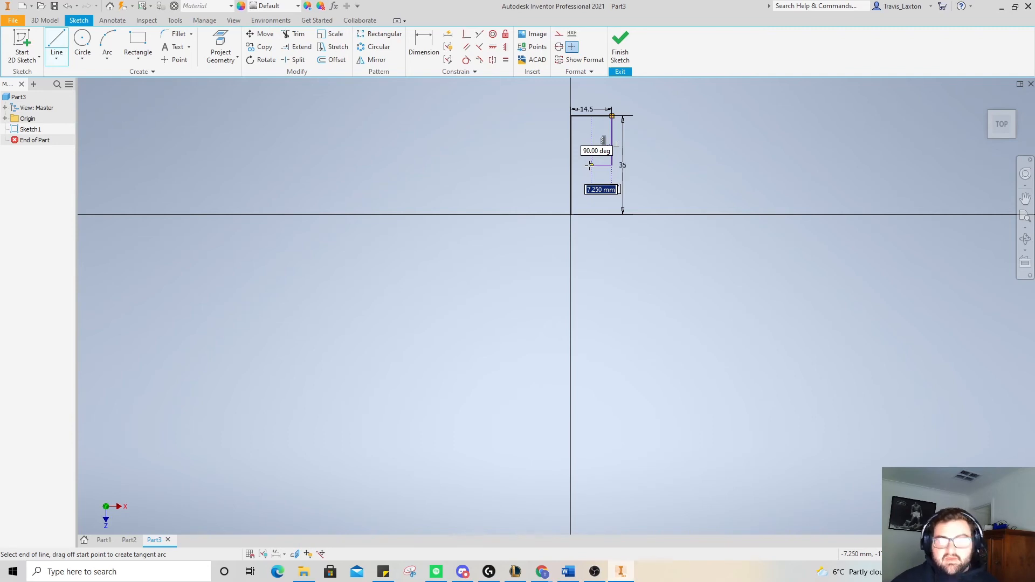
pyautogui.rightClick(663, 162)
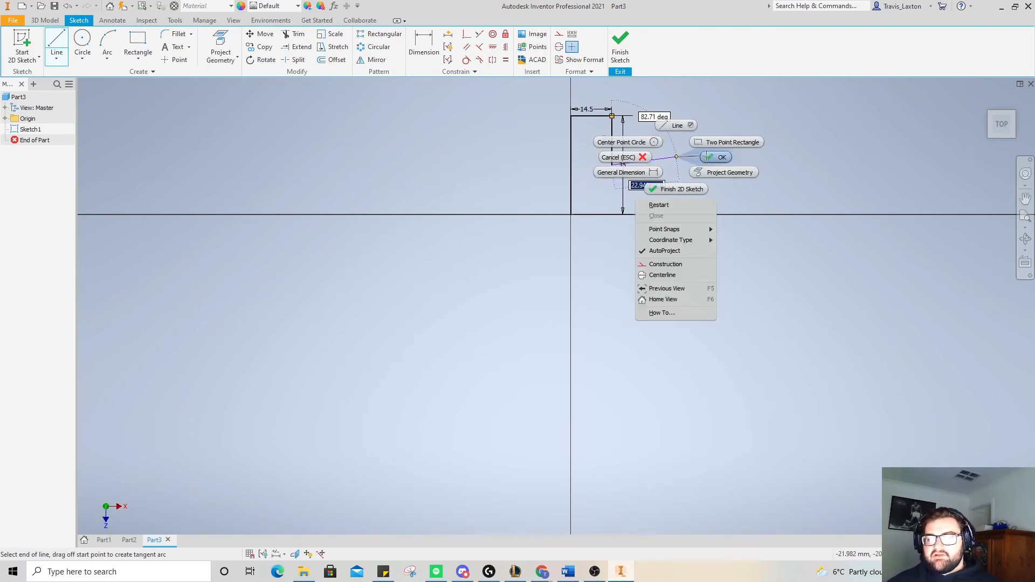
pyautogui.click(704, 156)
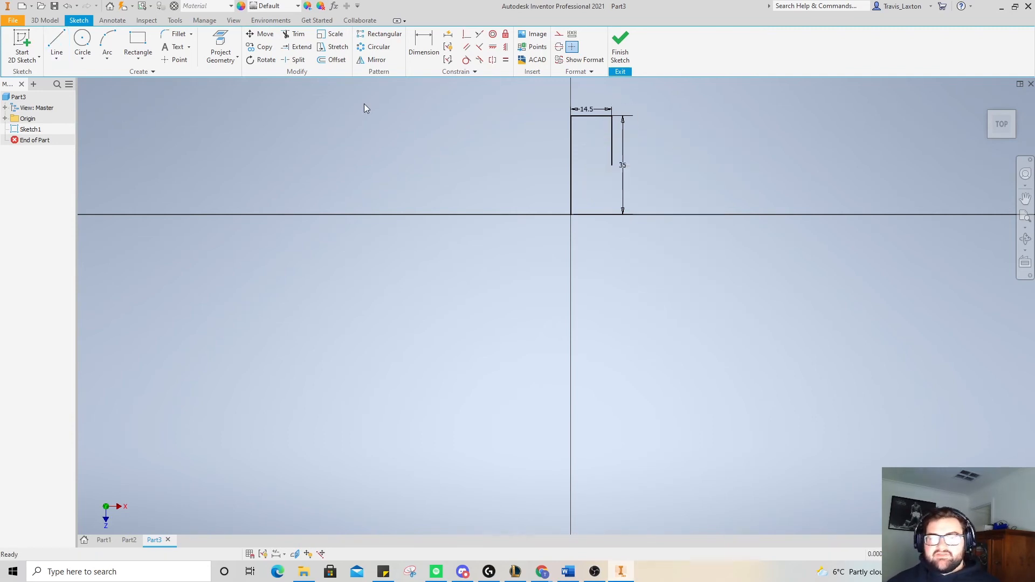
# - Close the stepped profile with a 7 mm horizontal line from the origin, a vertical line up to shoulder height and a horizontal shoulder line
pyautogui.click(56, 44)
pyautogui.click(577, 216)
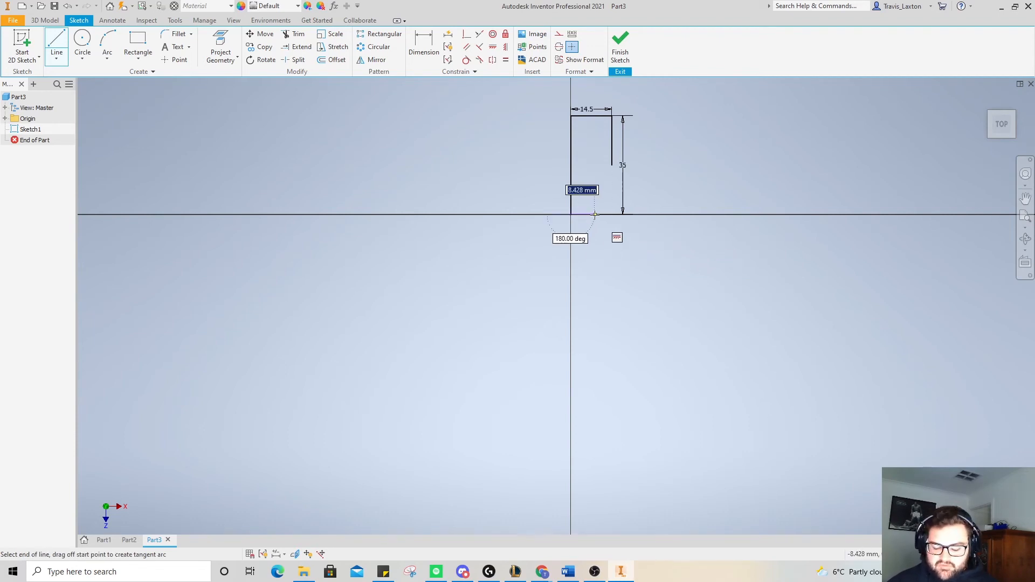
pyautogui.write('7')
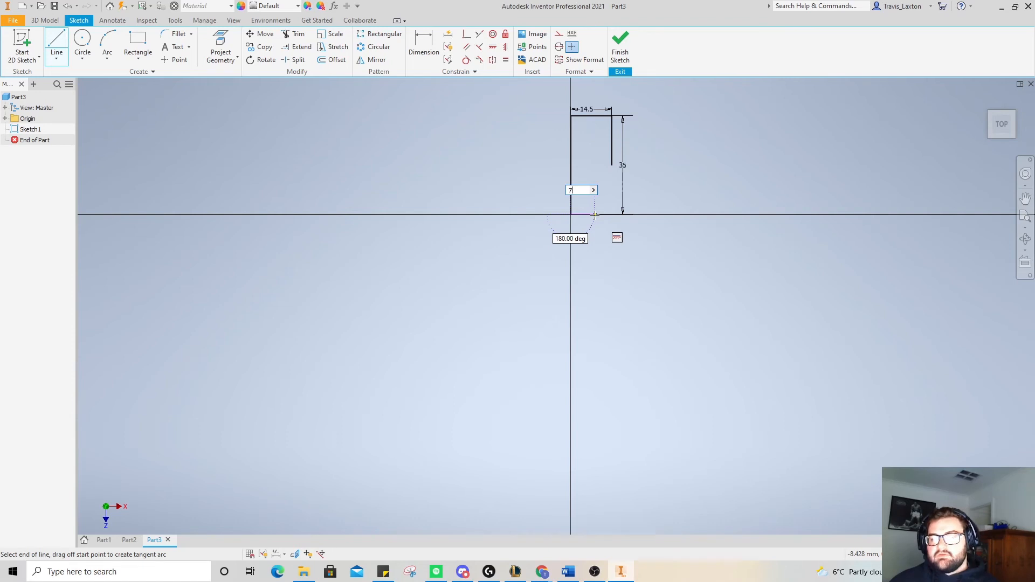
pyautogui.press('Return')
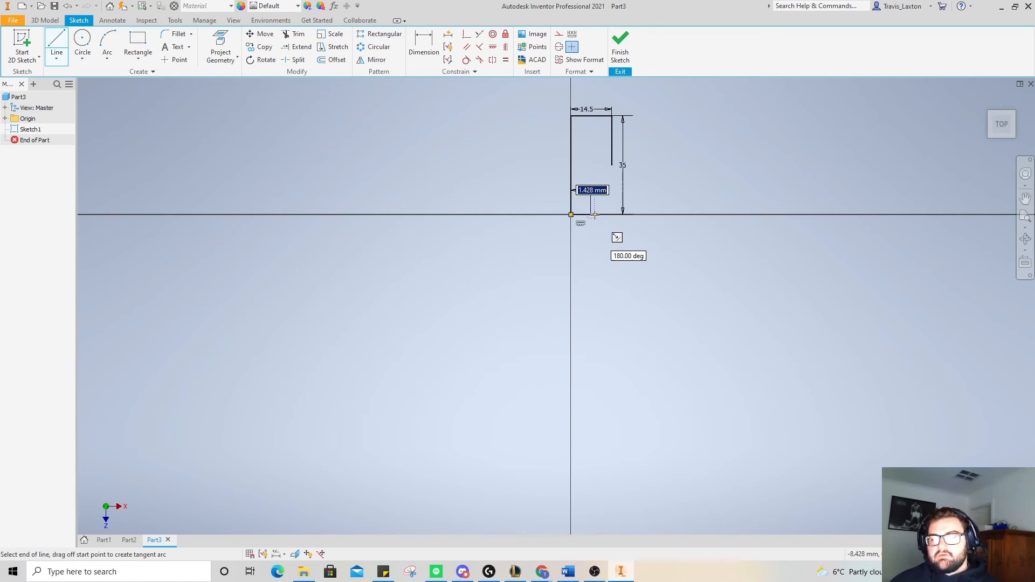
pyautogui.click(591, 165)
pyautogui.click(612, 165)
pyautogui.rightClick(443, 139)
pyautogui.click(476, 140)
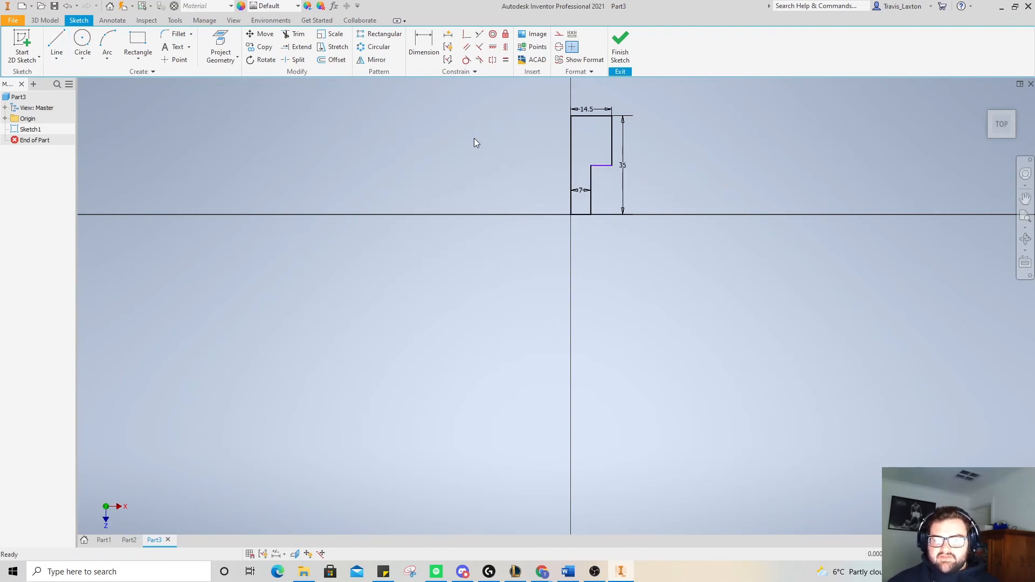
# - Revolve the stepped profile a full 360 degrees about its 35 mm line
pyautogui.click(44, 20)
pyautogui.click(57, 40)
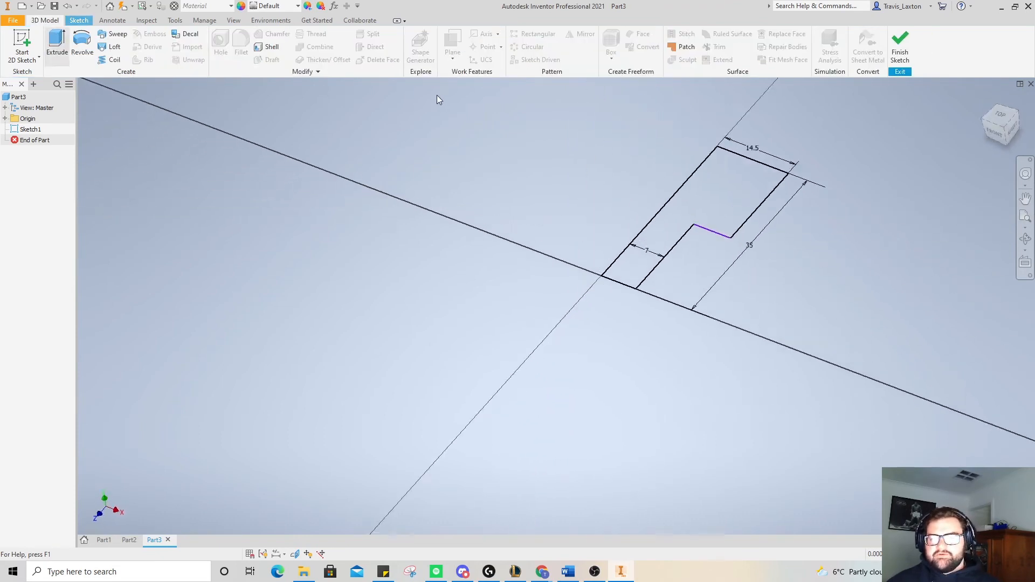
pyautogui.click(86, 194)
pyautogui.click(82, 44)
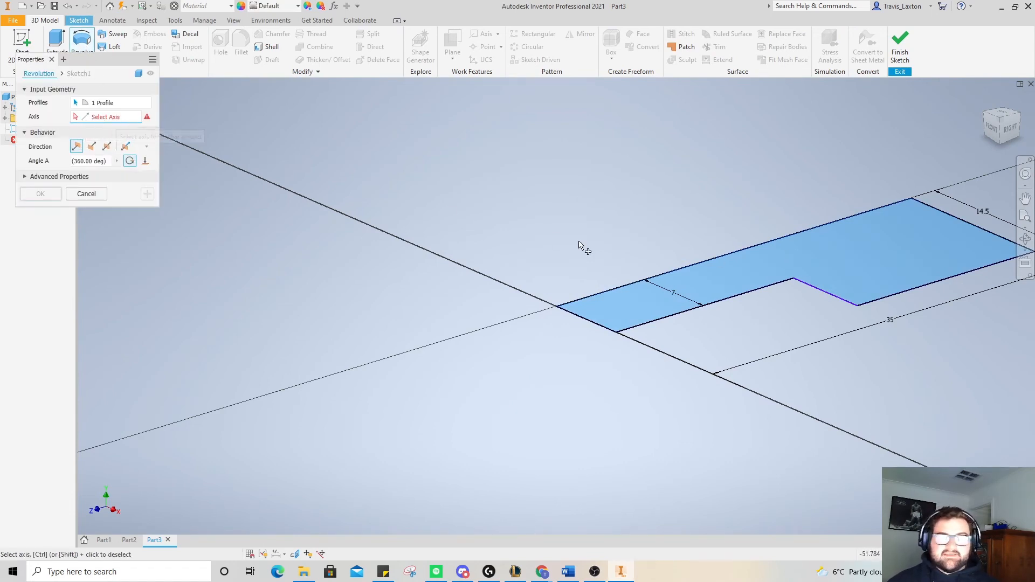
pyautogui.click(691, 268)
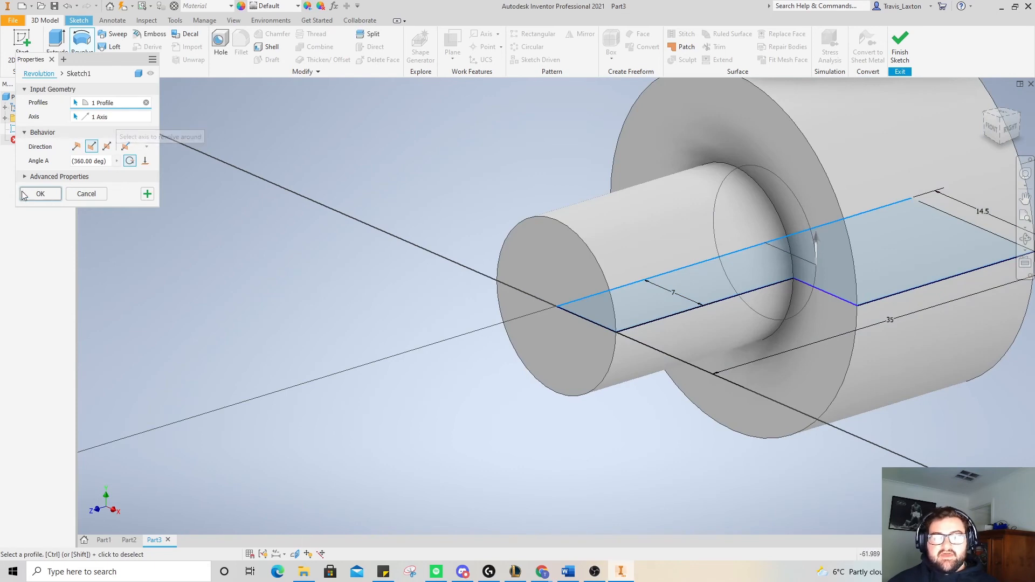
pyautogui.click(41, 193)
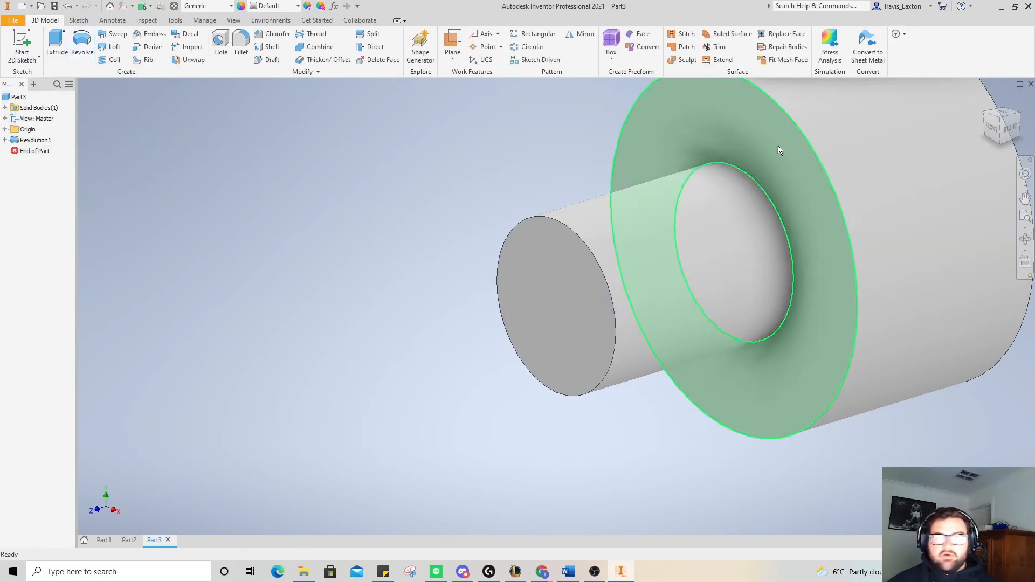
pyautogui.click(1017, 125)
pyautogui.click(1018, 119)
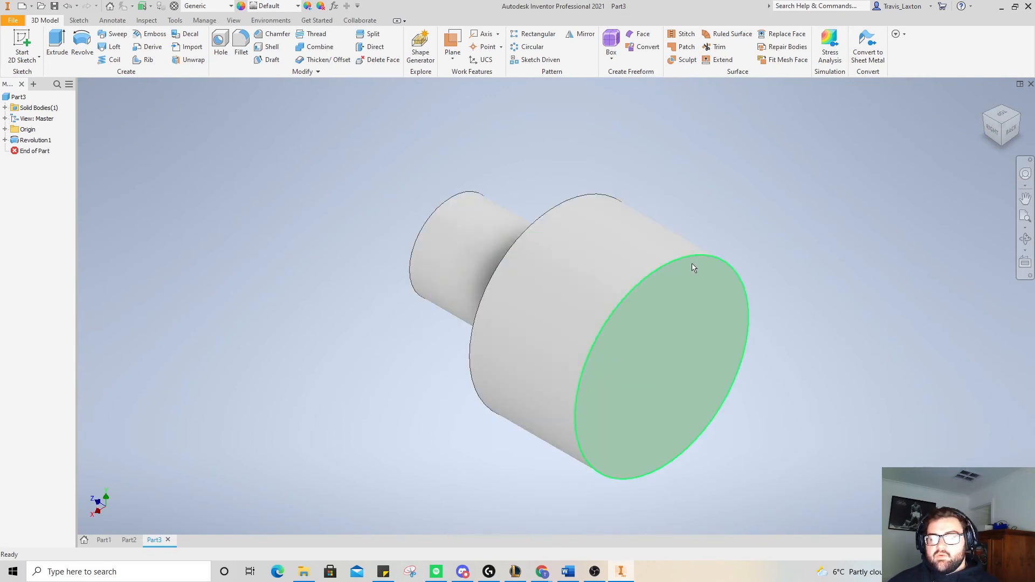
pyautogui.click(241, 43)
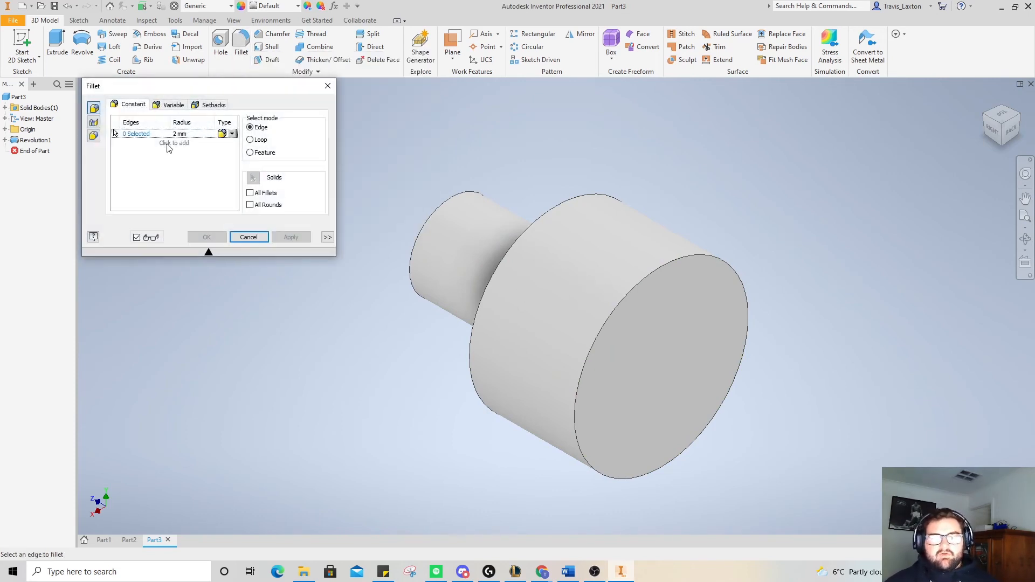
pyautogui.click(649, 287)
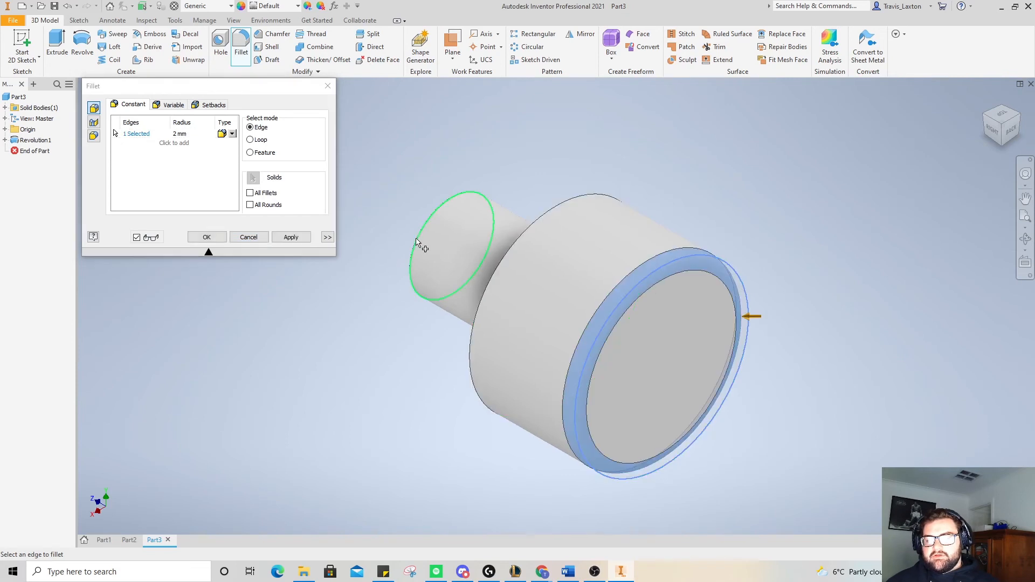
pyautogui.click(249, 238)
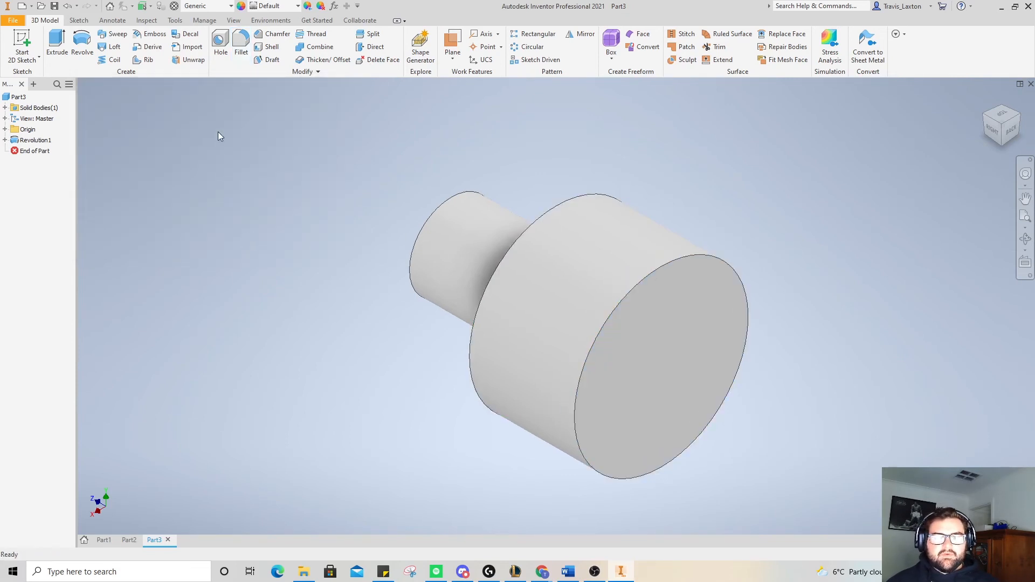
# - Chamfer the outer end edge of the larger cylinder with a 2 mm distance
pyautogui.click(274, 33)
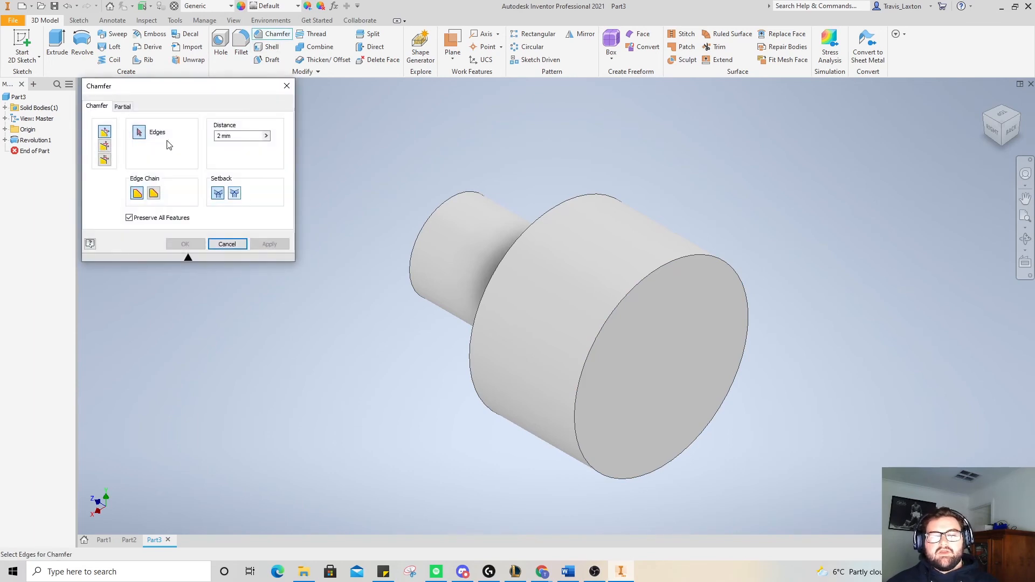
pyautogui.click(667, 276)
pyautogui.click(183, 243)
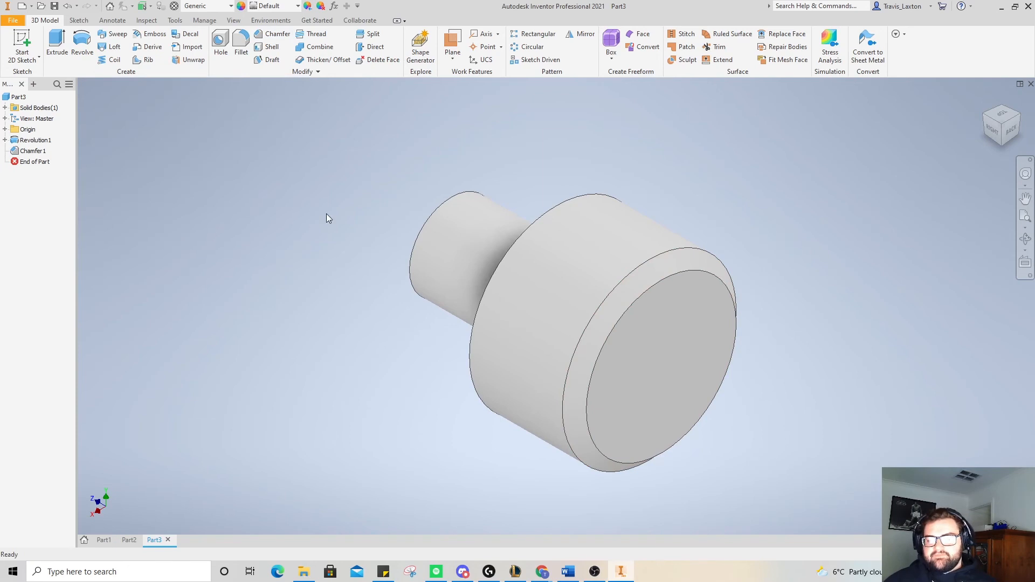
# - Add a full-depth ANSI Metric M Profile thread, M14x2, to the smaller cylinder of the third part
pyautogui.click(1006, 128)
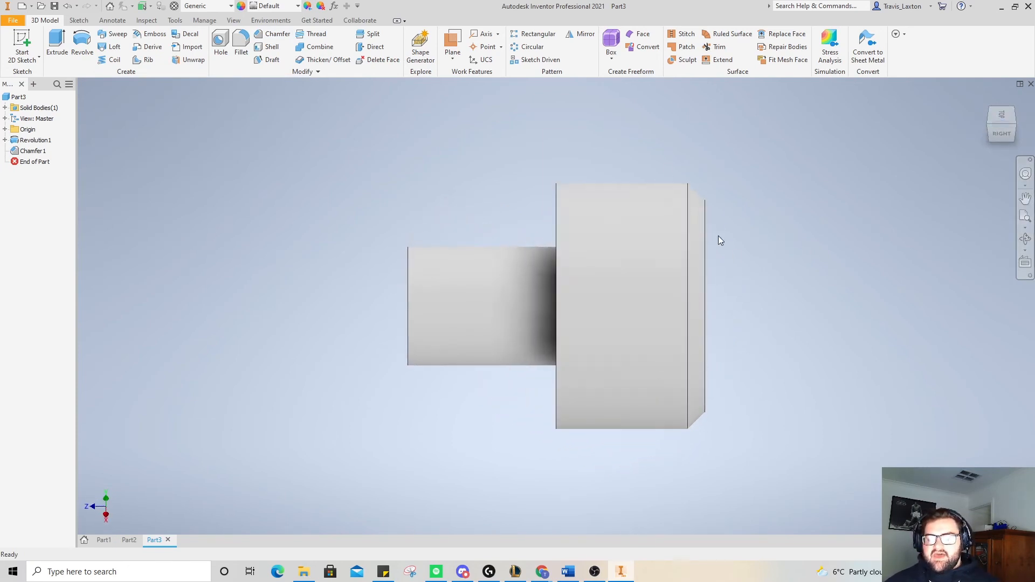
pyautogui.moveTo(999, 125)
pyautogui.mouseDown()
pyautogui.moveTo(849, 130)
pyautogui.moveTo(941, 165)
pyautogui.moveTo(1011, 171)
pyautogui.mouseUp()
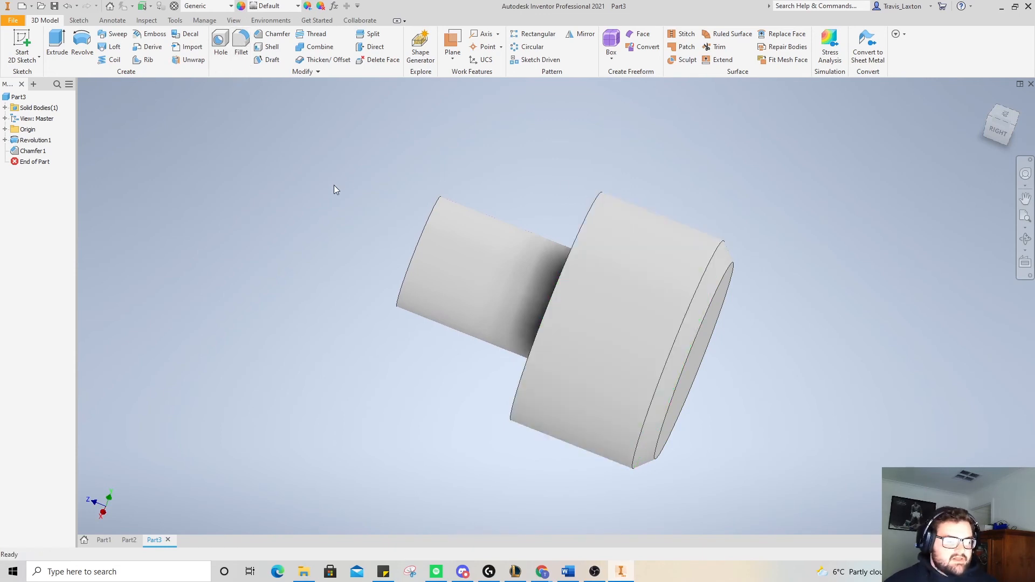
pyautogui.click(316, 33)
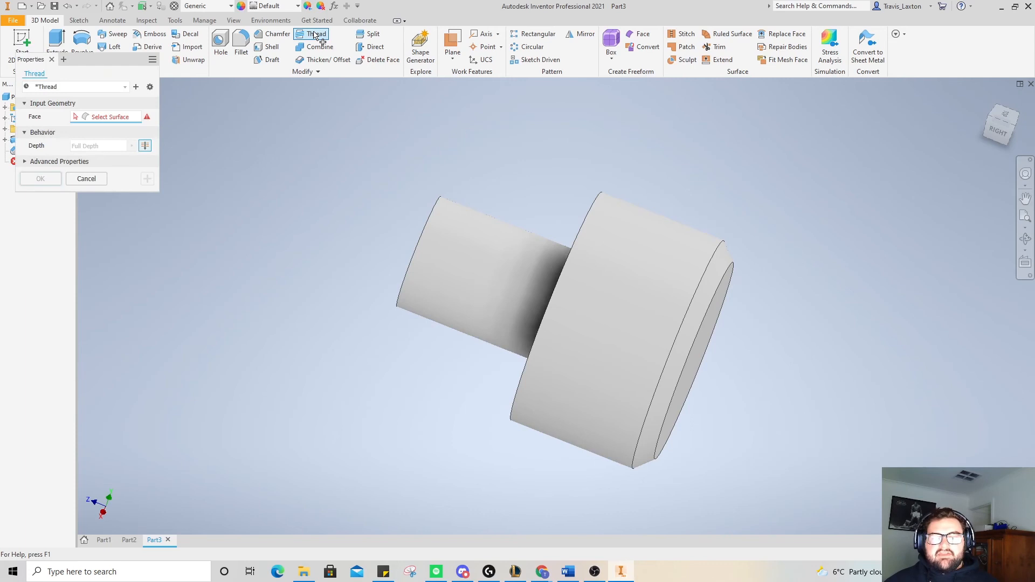
pyautogui.click(465, 268)
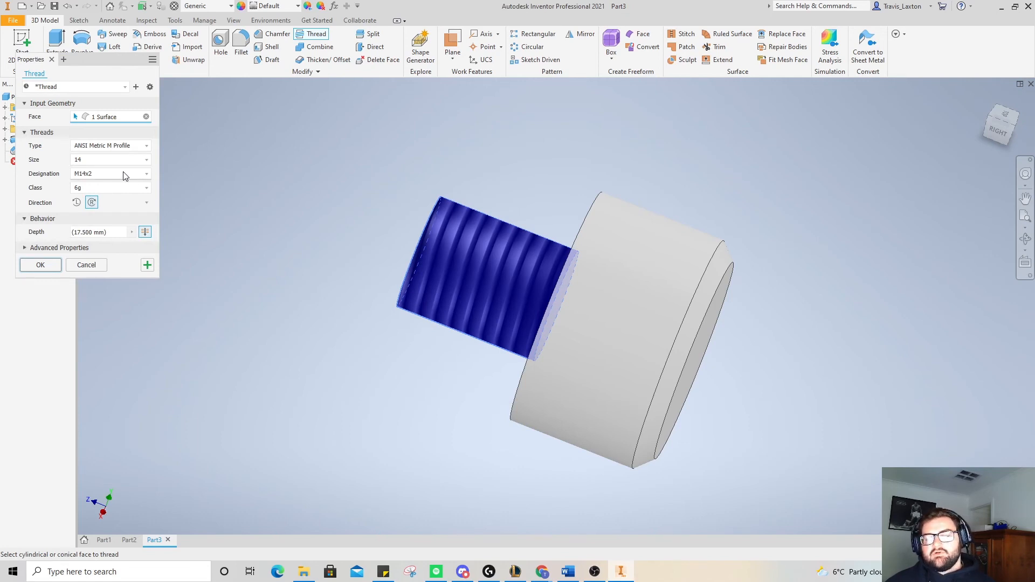
pyautogui.click(36, 266)
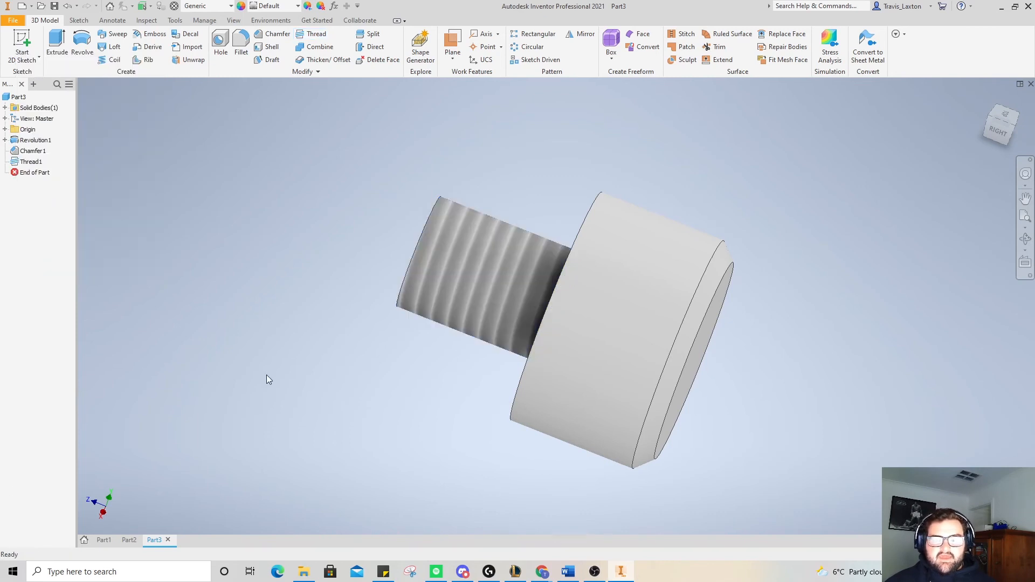
# - Switch to the second part and apply a size 14, M14x2 thread to the bore in its end face
pyautogui.click(131, 544)
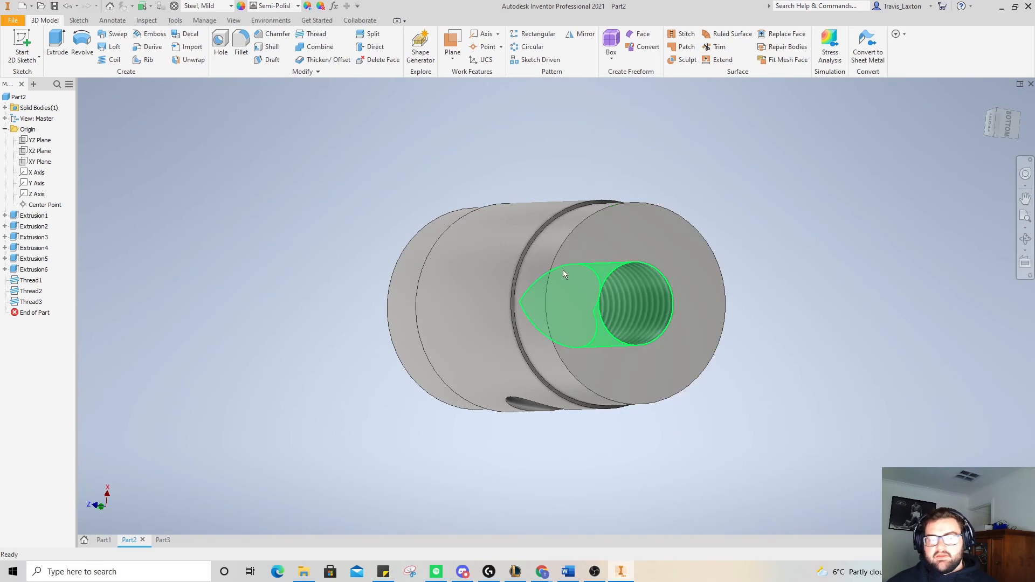
pyautogui.click(657, 309)
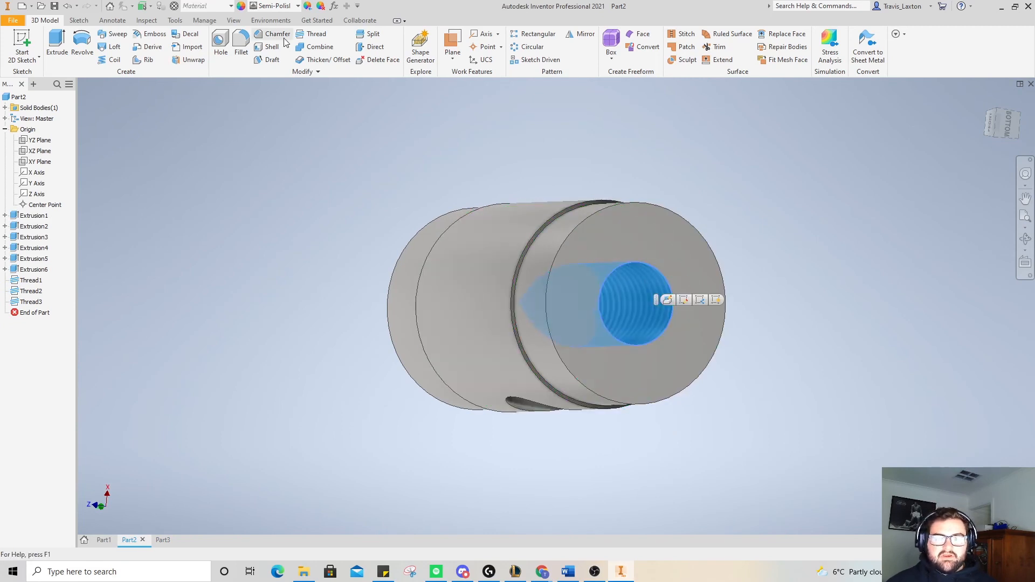
pyautogui.click(305, 36)
pyautogui.click(105, 160)
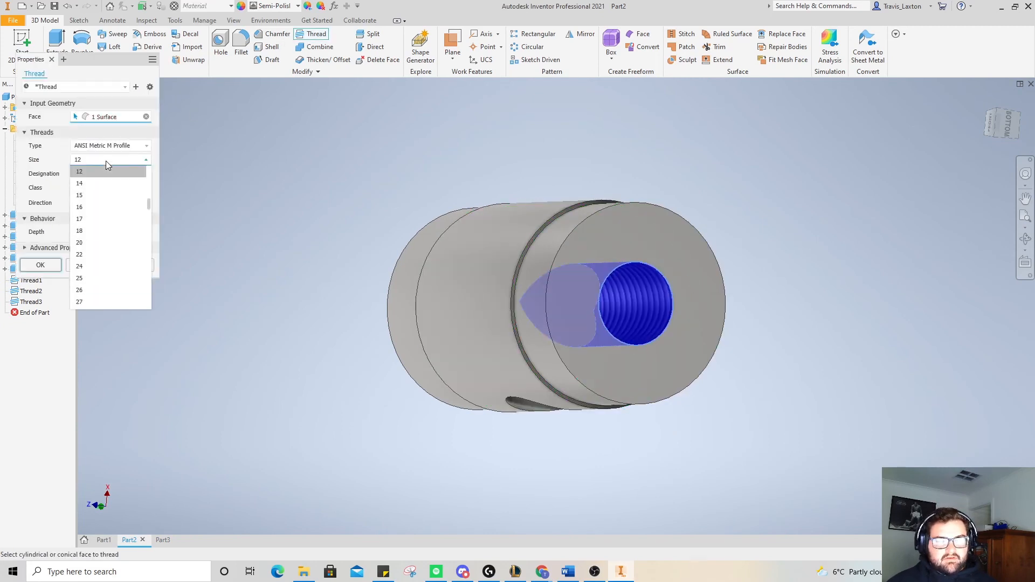
pyautogui.click(101, 183)
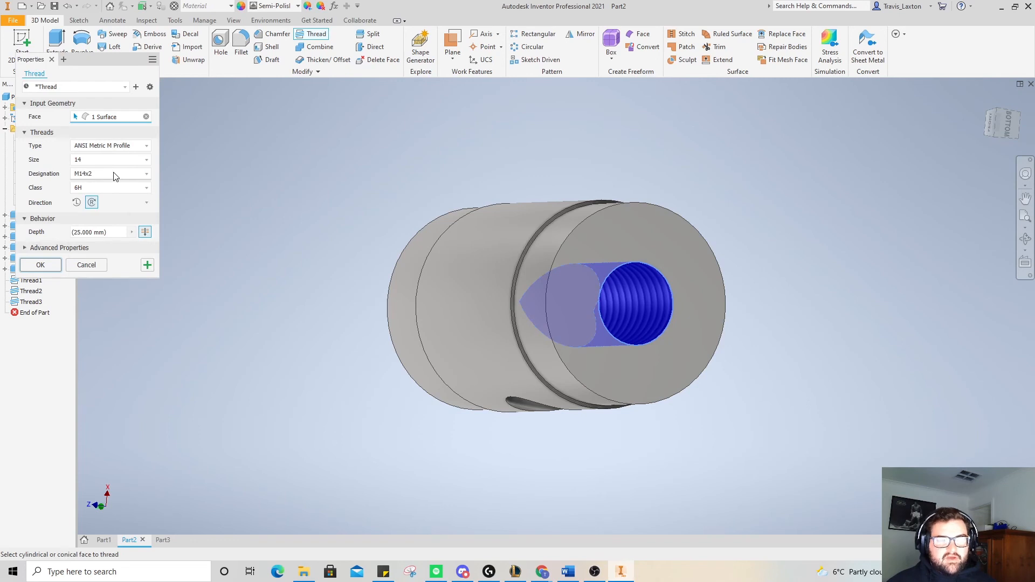
pyautogui.click(40, 265)
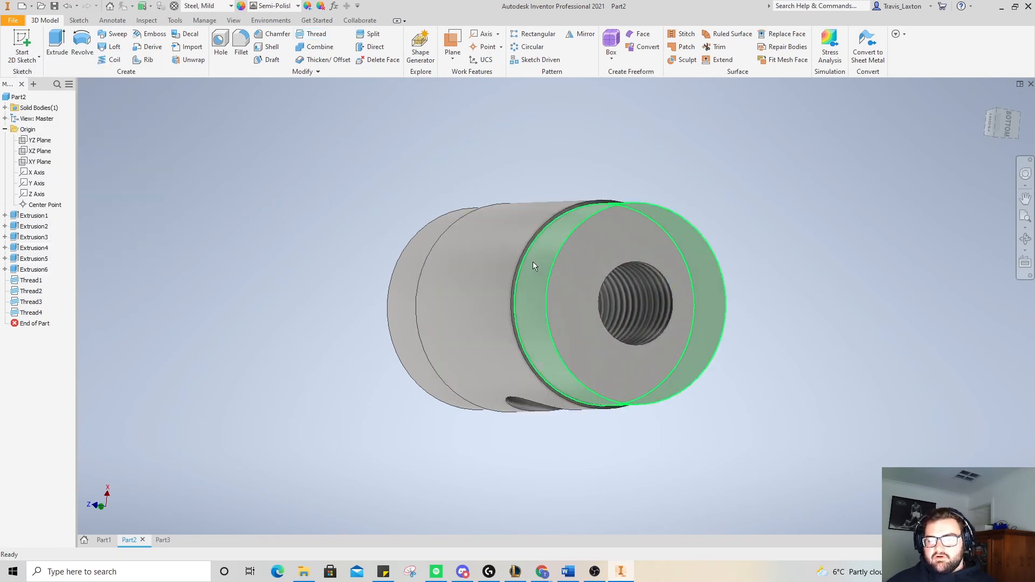
# - Apply a size 14, M14x2 thread to the hole in the side of the second part
pyautogui.click(1020, 139)
pyautogui.click(548, 383)
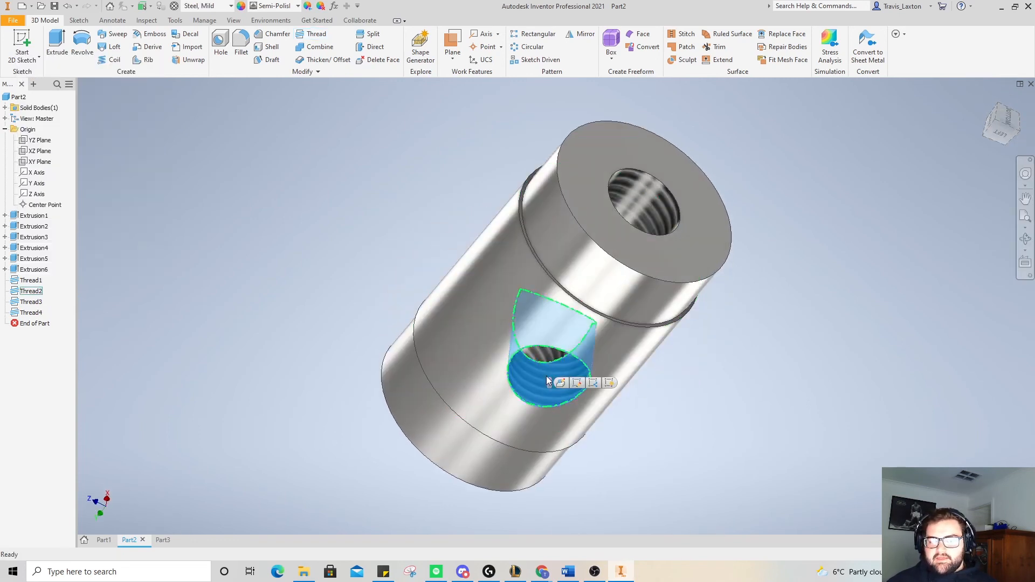
pyautogui.click(314, 34)
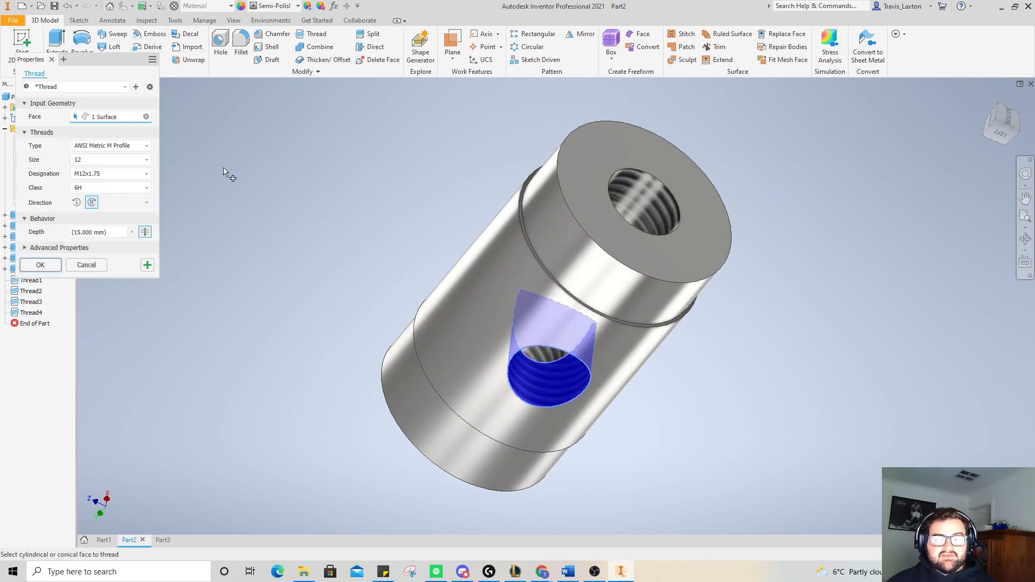
pyautogui.click(117, 159)
pyautogui.click(96, 187)
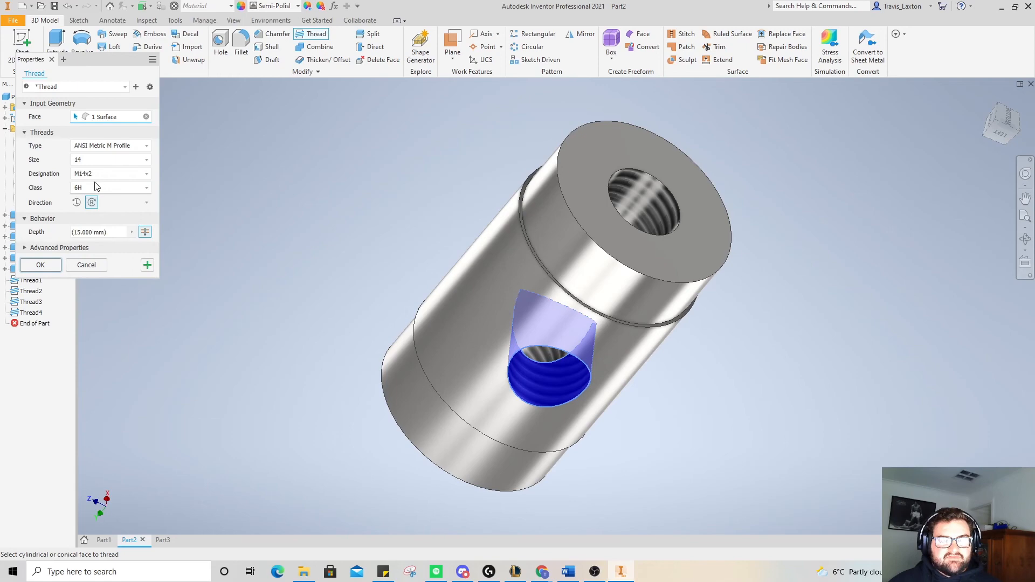
pyautogui.click(42, 266)
# - Apply a size 14 thread to the bore in the opposite end face of the second part
pyautogui.click(1000, 144)
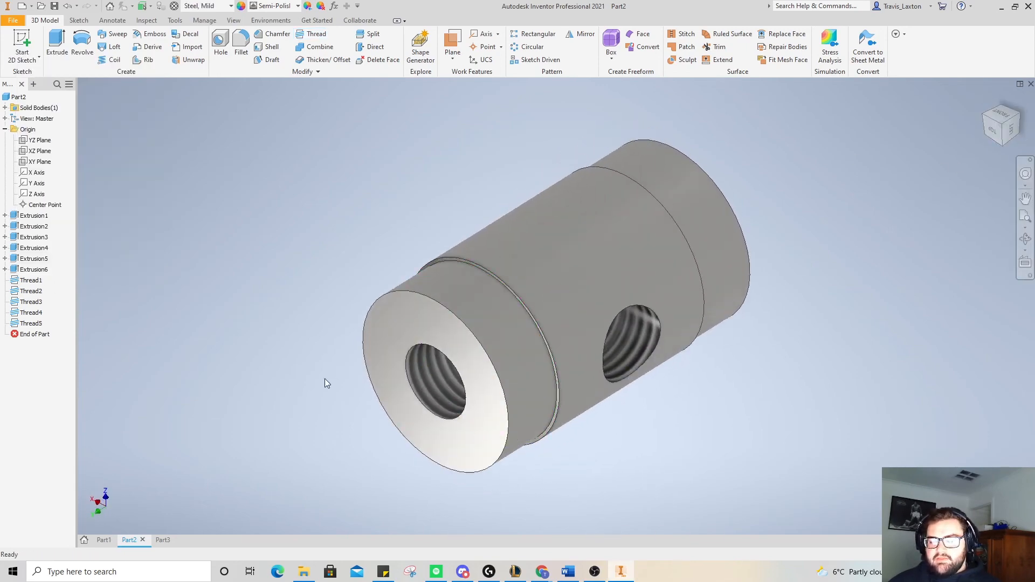
pyautogui.click(449, 375)
pyautogui.click(320, 34)
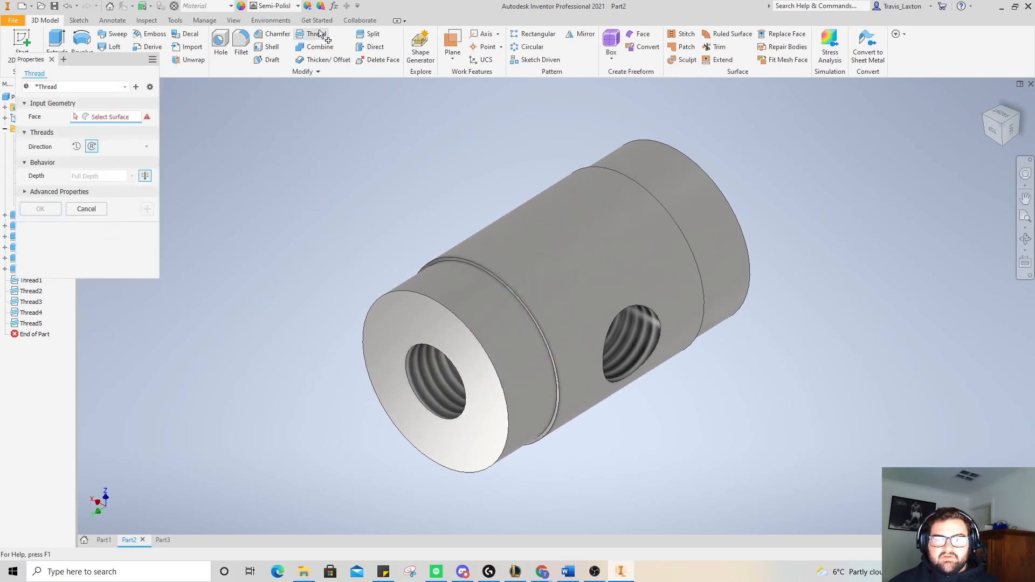
pyautogui.click(110, 161)
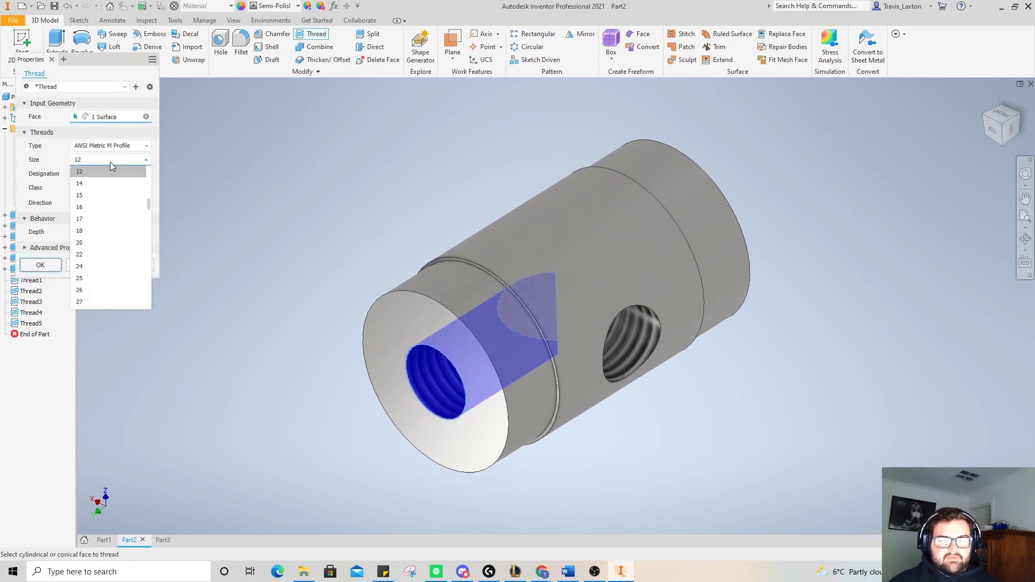
pyautogui.click(100, 188)
pyautogui.click(40, 265)
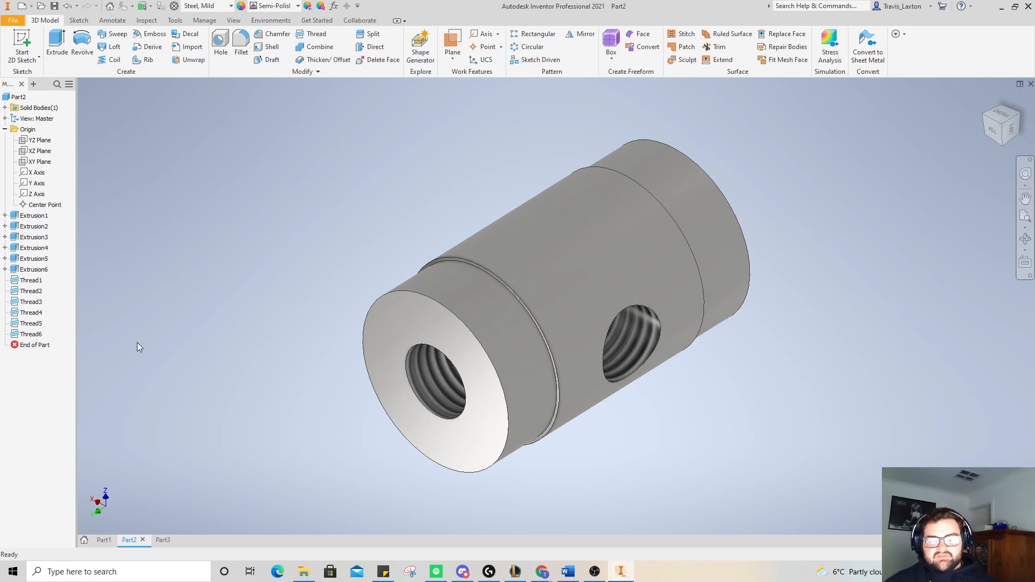
# - Return to the third part and assign it the Steel, Carbon material from the Inventor Material Library
pyautogui.click(162, 540)
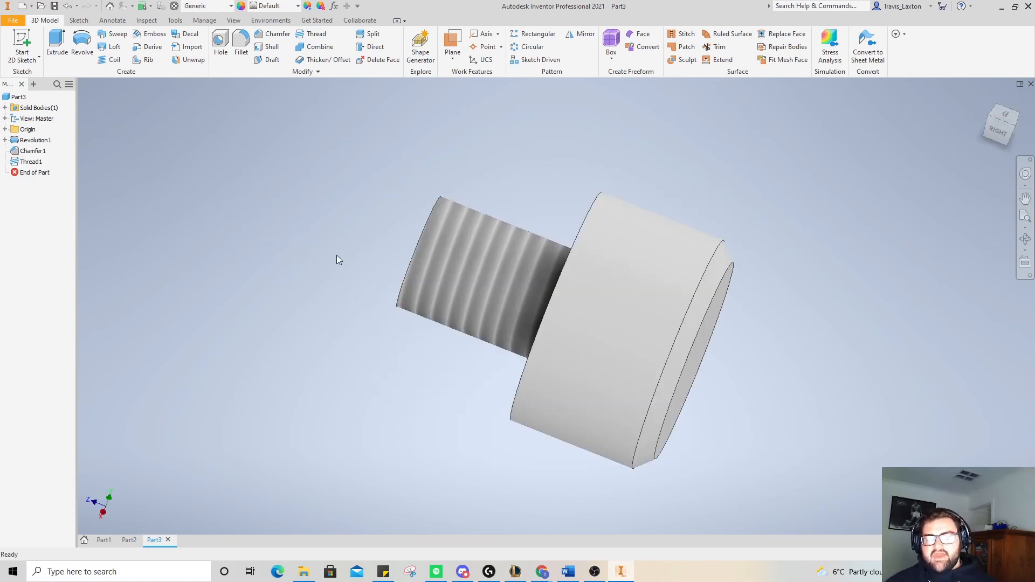
pyautogui.click(180, 21)
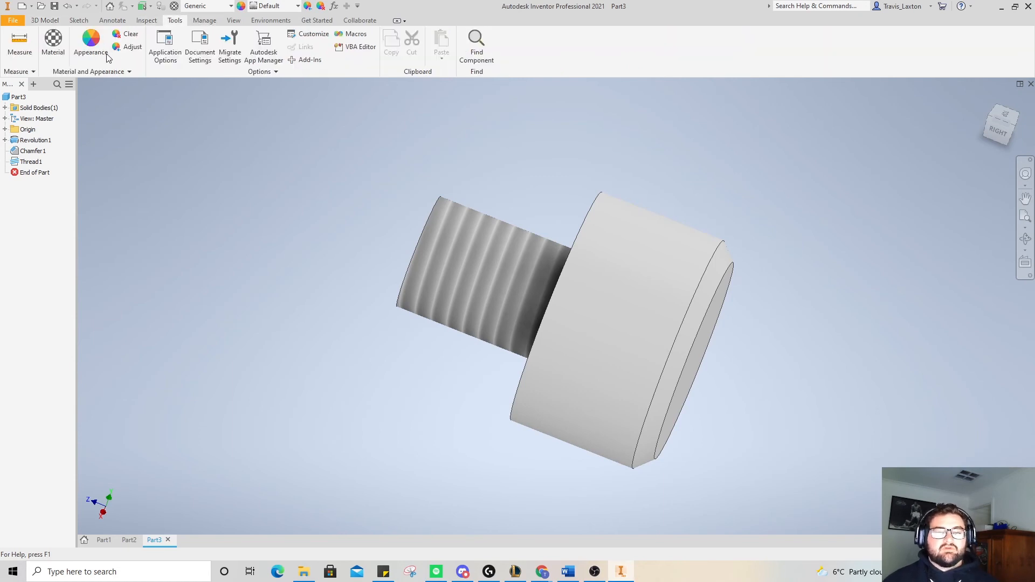
pyautogui.click(53, 42)
pyautogui.scroll(-15, 224, 298)
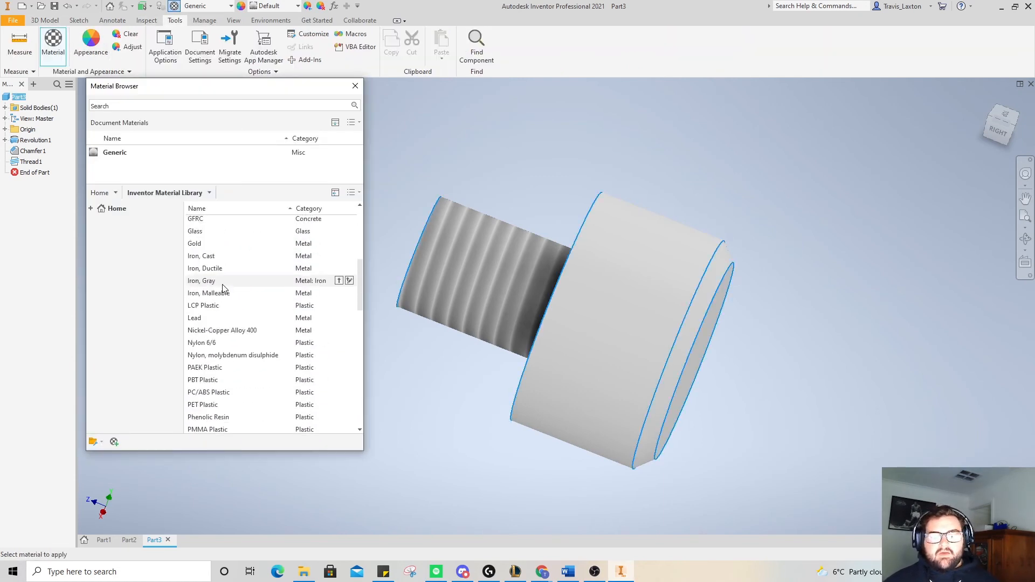
pyautogui.scroll(-2, 227, 302)
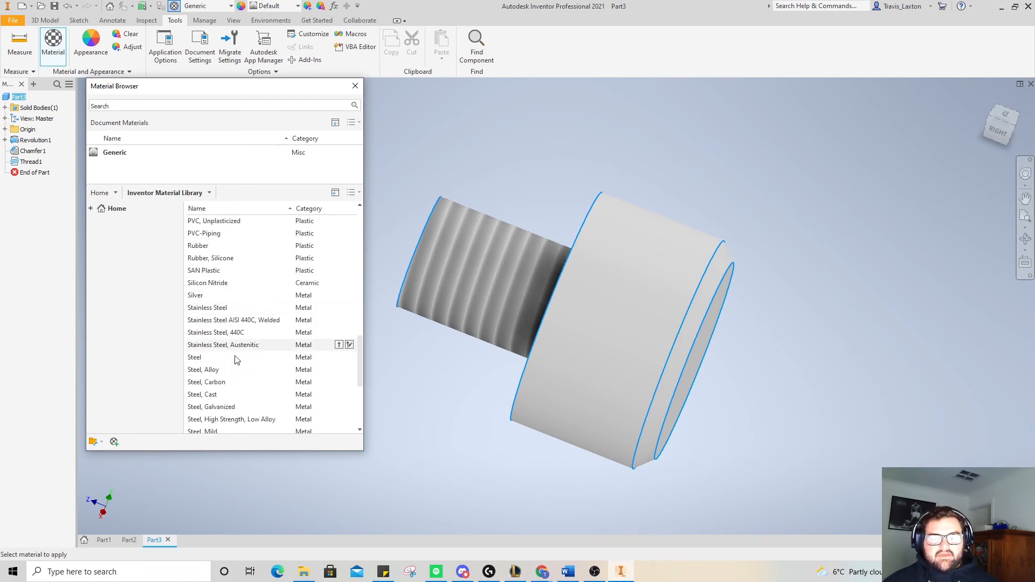
pyautogui.scroll(-2, 227, 354)
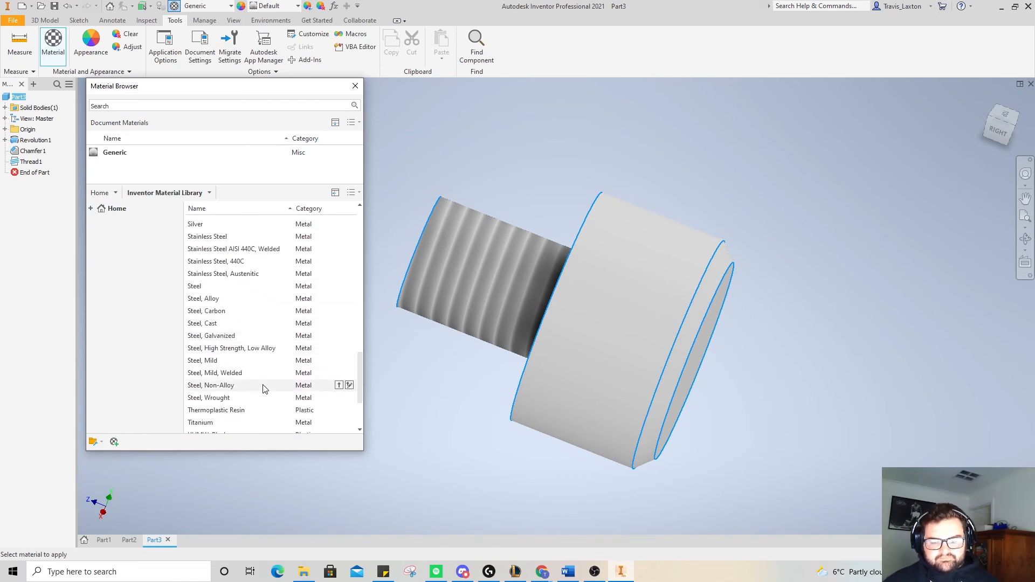
pyautogui.moveTo(260, 389)
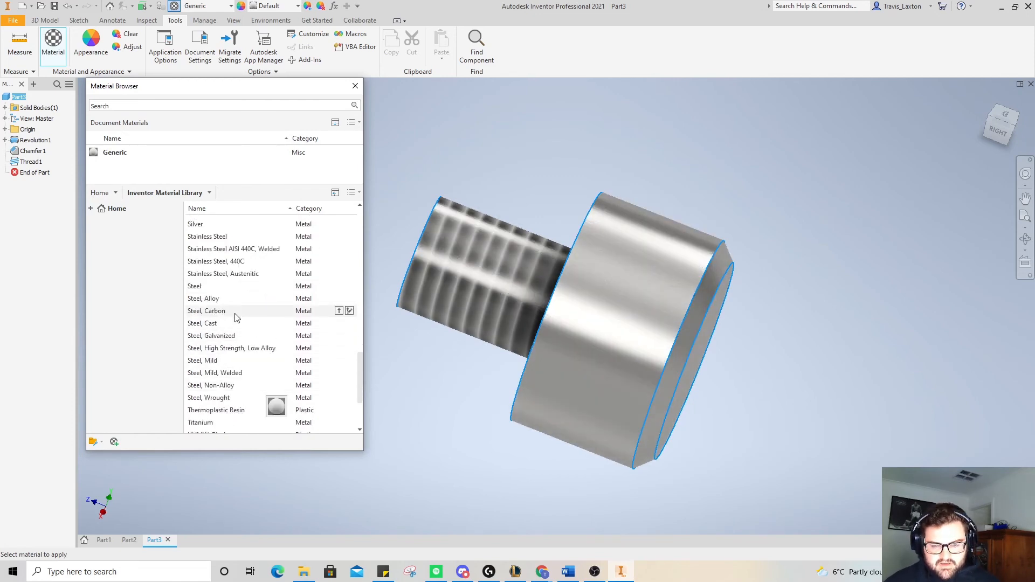
pyautogui.click(235, 314)
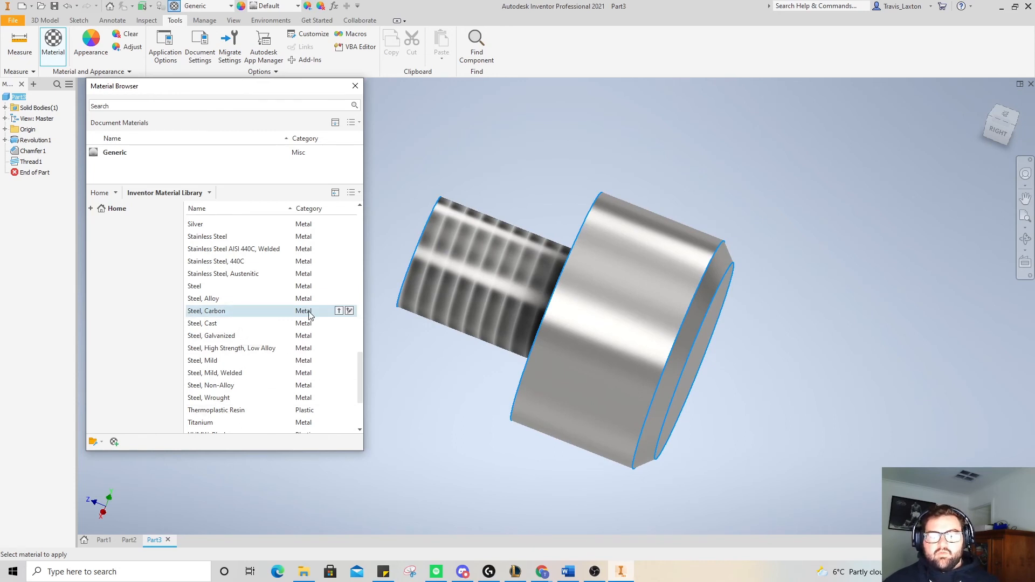
pyautogui.click(339, 311)
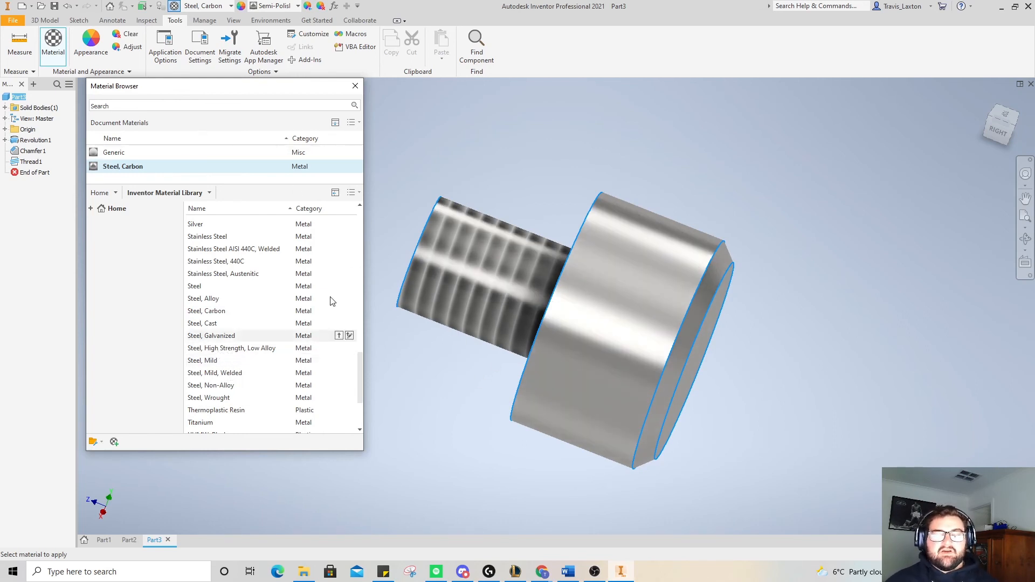
pyautogui.click(356, 86)
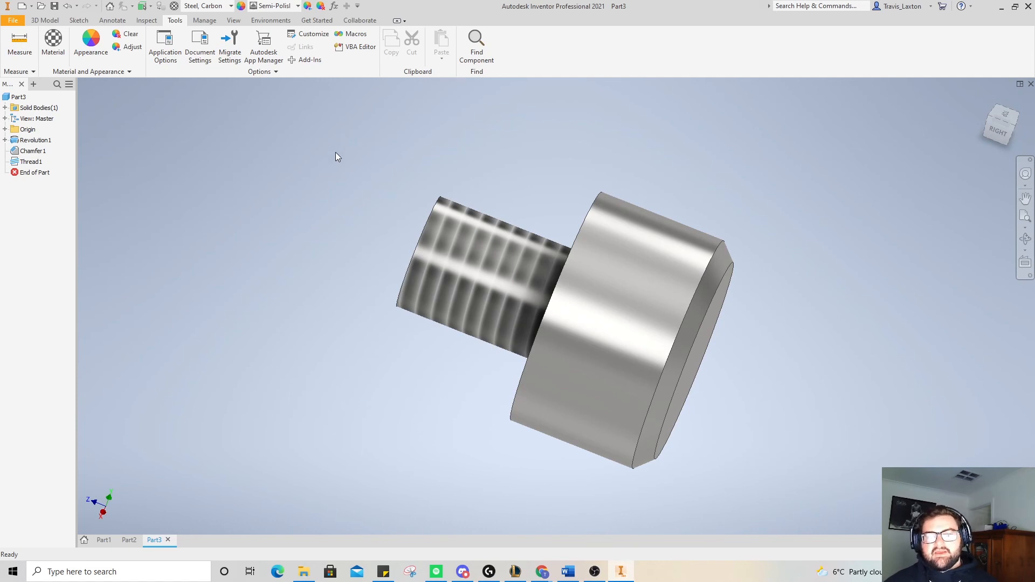
# - Save the third part as Face 1 in a new folder named Soft Faced Hammer inside the Autodesk Projects folder
pyautogui.click(56, 6)
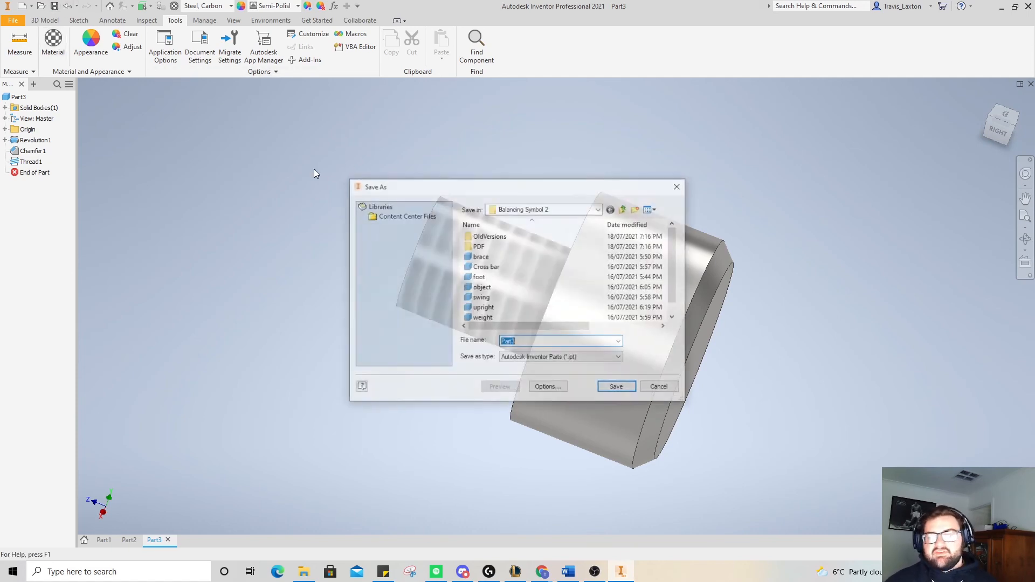
pyautogui.click(598, 210)
pyautogui.click(597, 210)
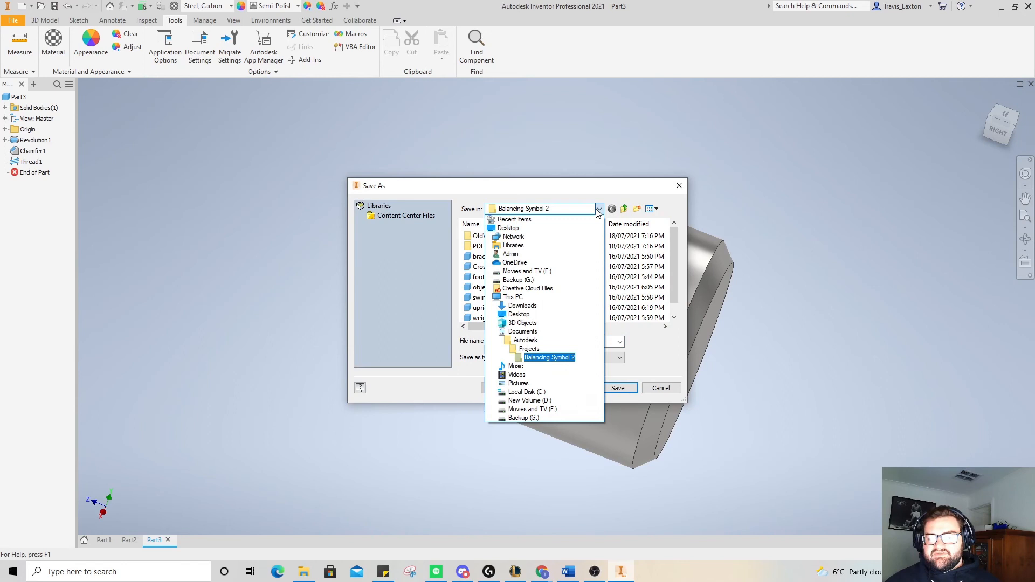
pyautogui.click(520, 342)
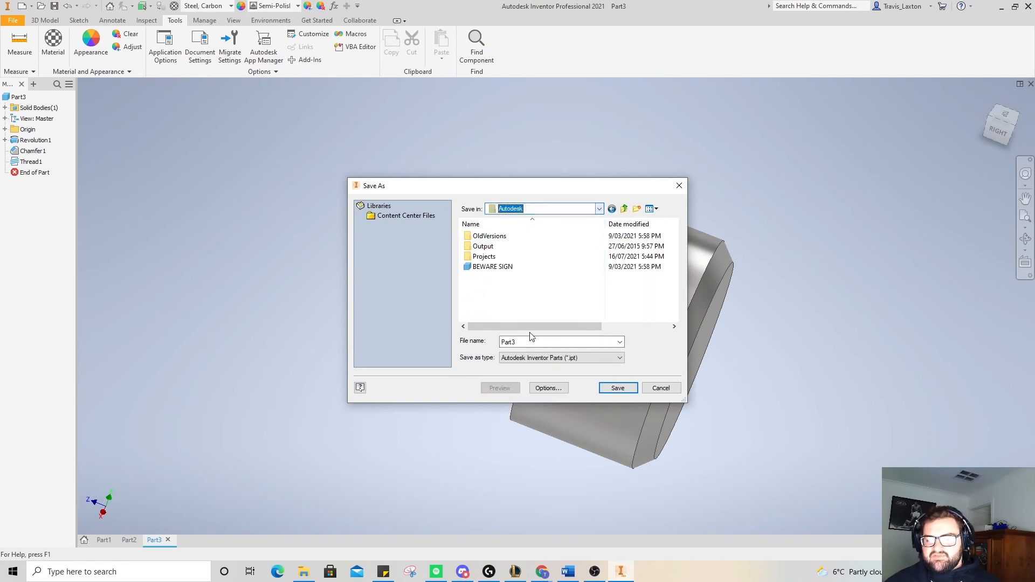
pyautogui.doubleClick(483, 256)
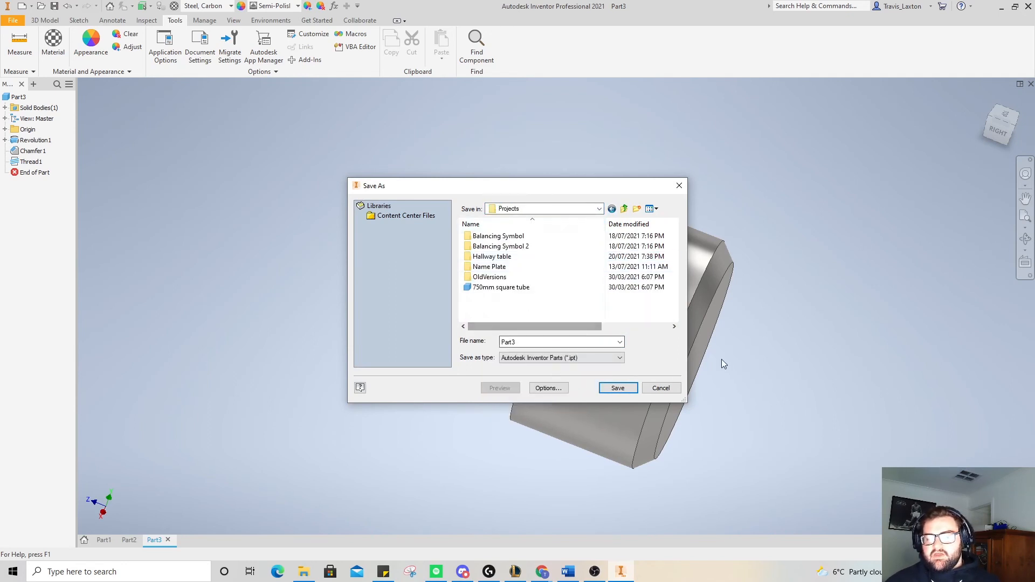
pyautogui.click(637, 210)
pyautogui.write('Soft Faced Hammer')
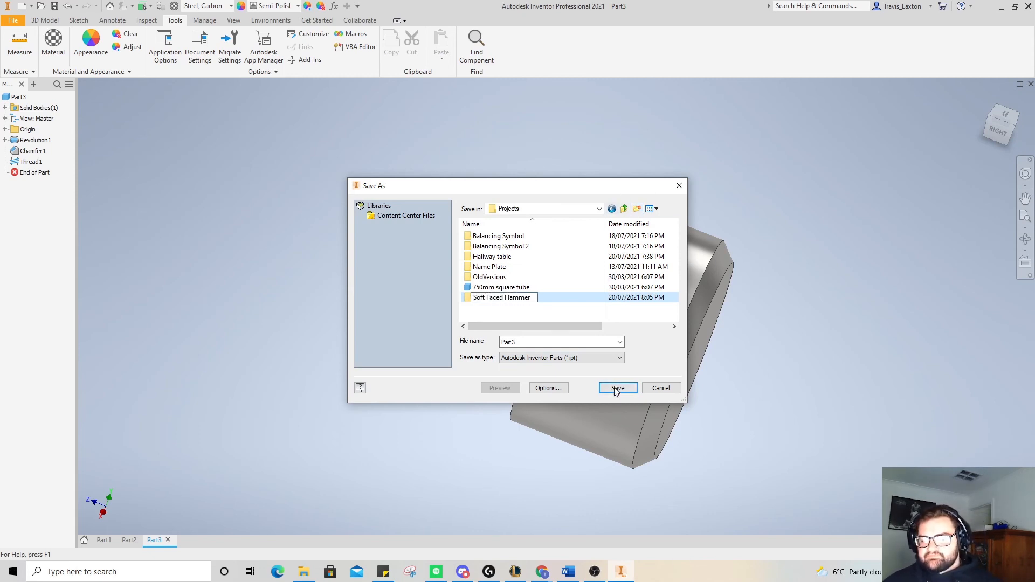
pyautogui.doubleClick(515, 298)
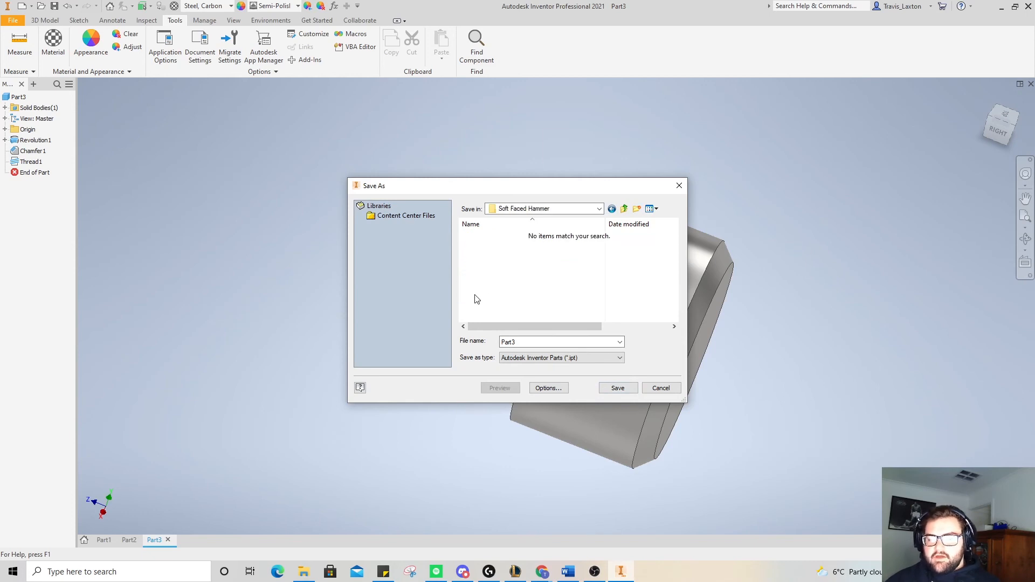
pyautogui.write('Face 1')
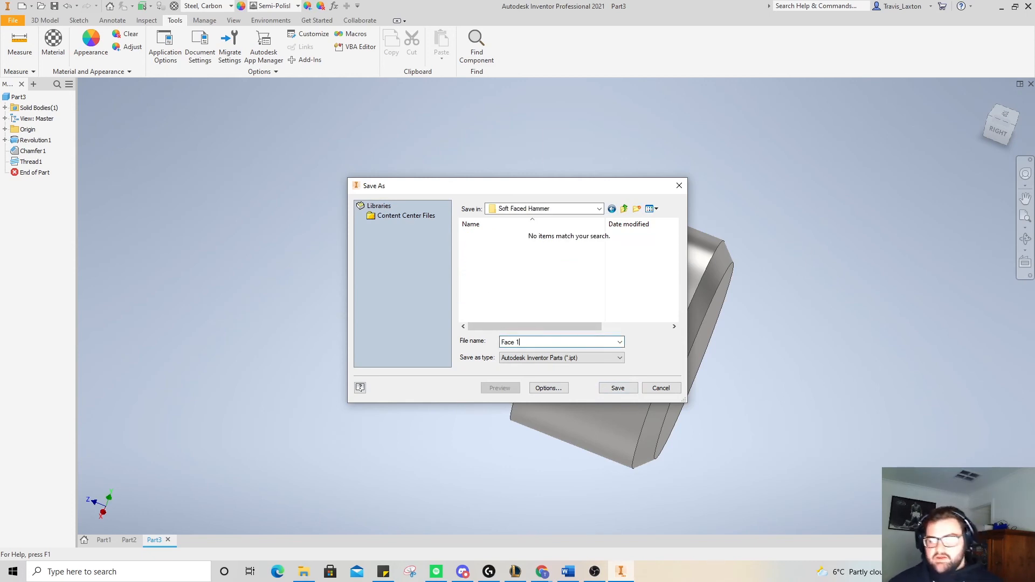
pyautogui.click(626, 387)
# - Save the second part as Head in the Soft Faced Hammer folder and check its assigned material
pyautogui.click(125, 541)
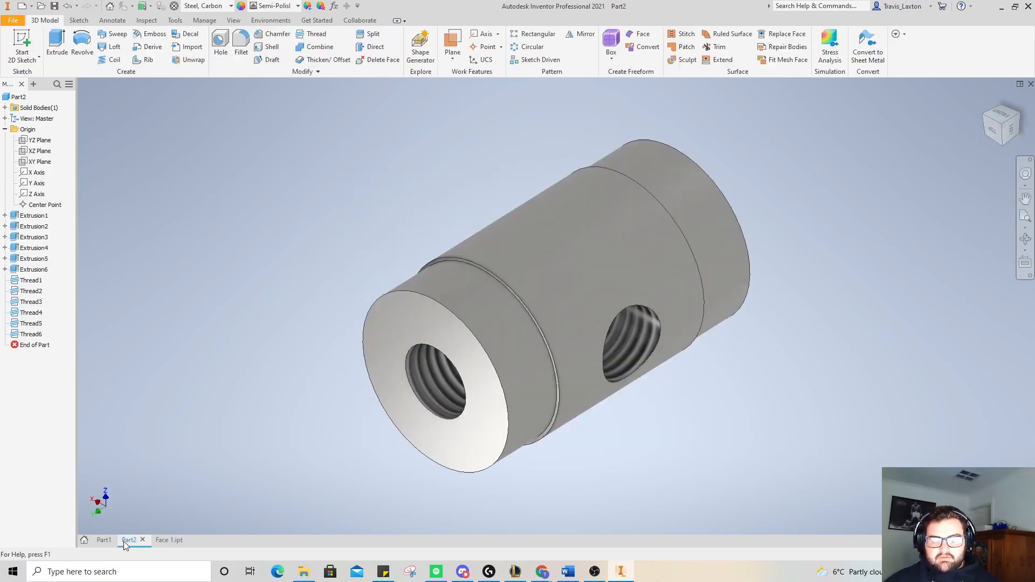
pyautogui.click(54, 6)
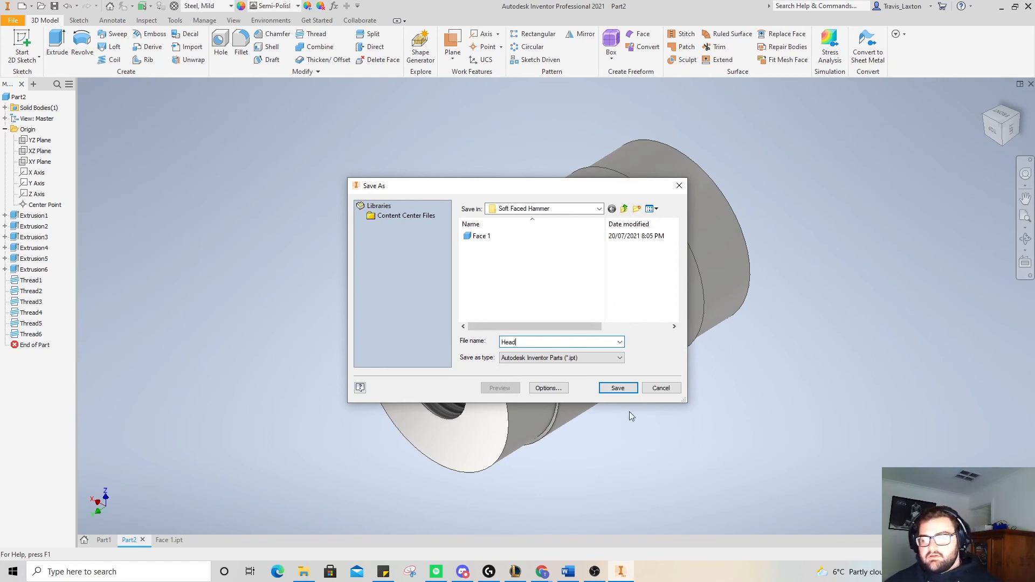
pyautogui.click(616, 389)
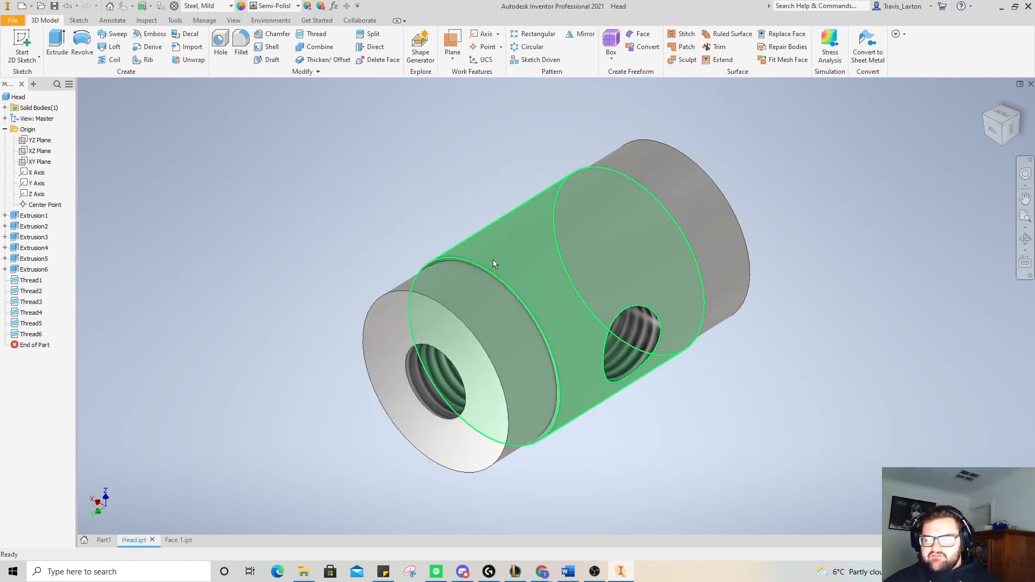
pyautogui.click(175, 20)
pyautogui.click(52, 48)
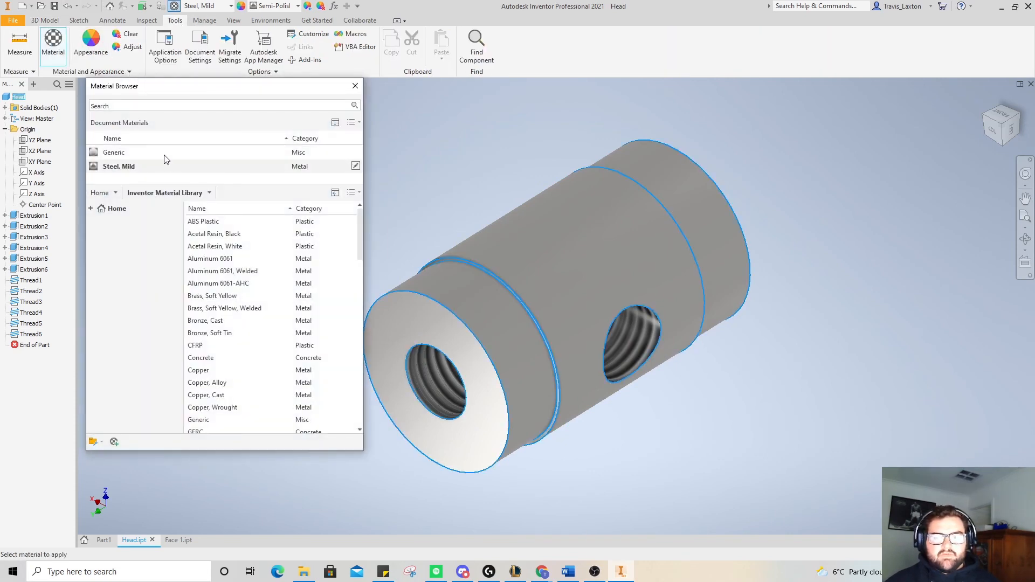
pyautogui.click(356, 85)
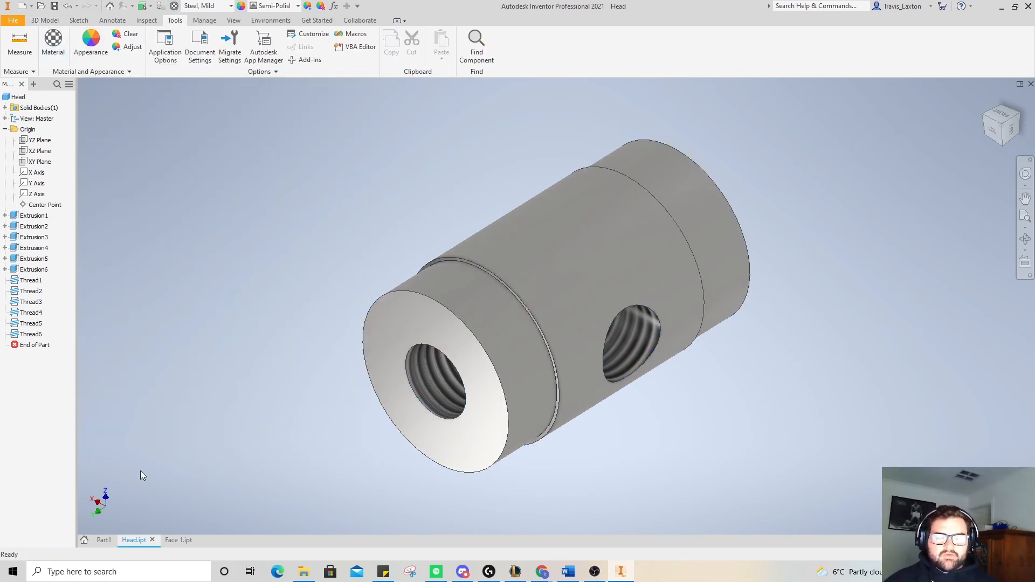
# - Switch to the first part, the tapered handle, and assign it the Steel, Mild document material
pyautogui.click(103, 540)
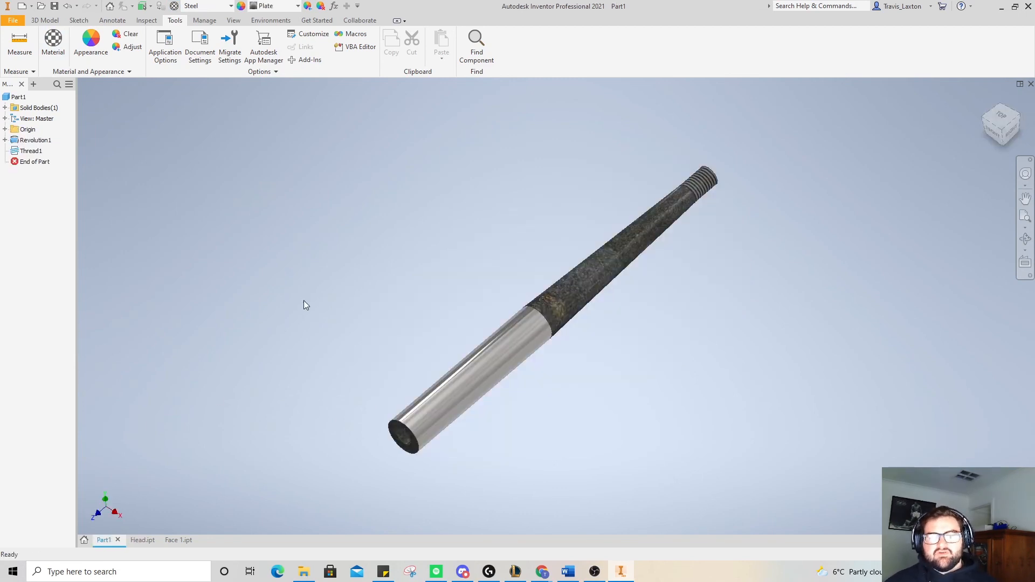
pyautogui.click(589, 308)
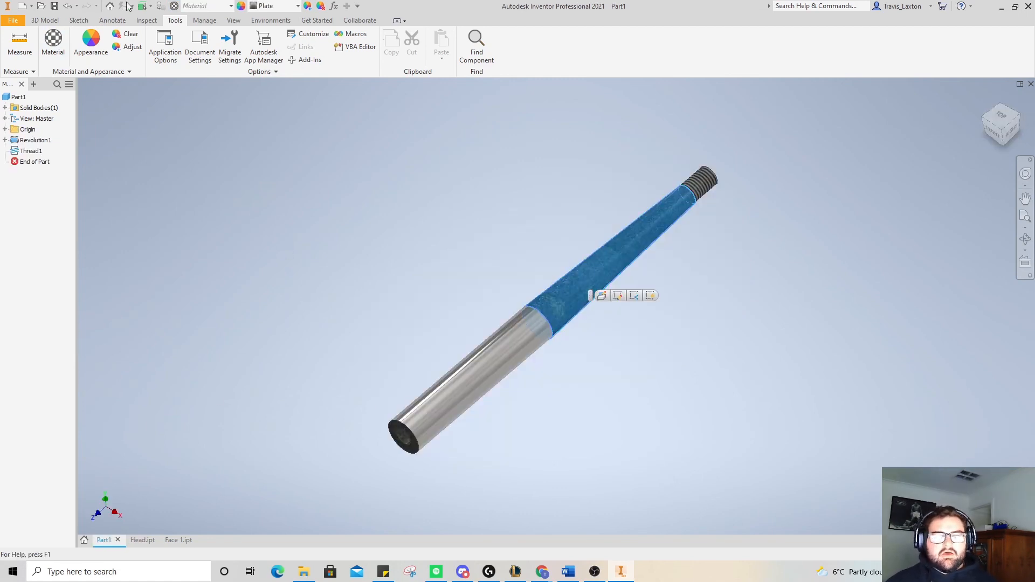
pyautogui.click(53, 43)
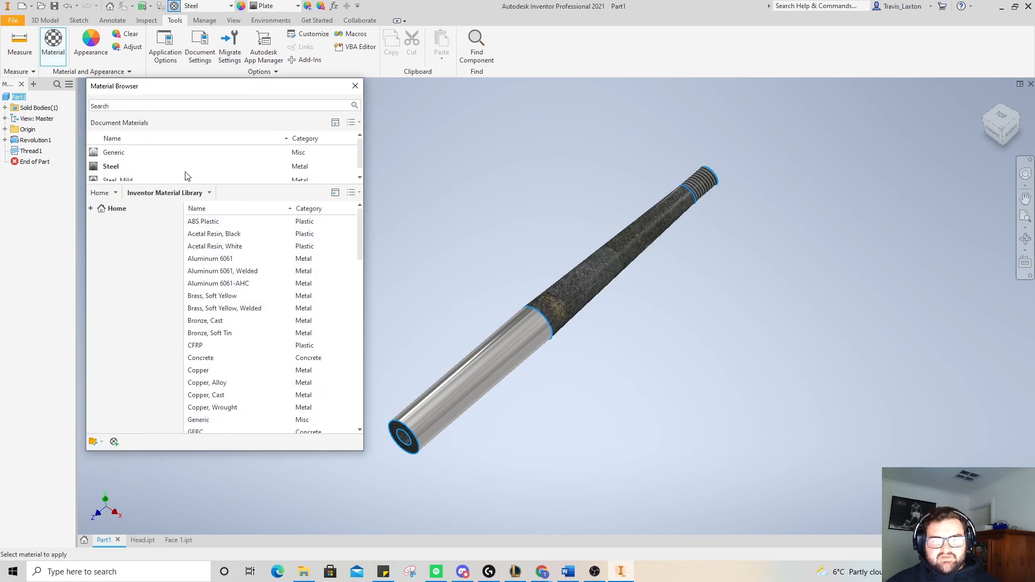
pyautogui.click(144, 176)
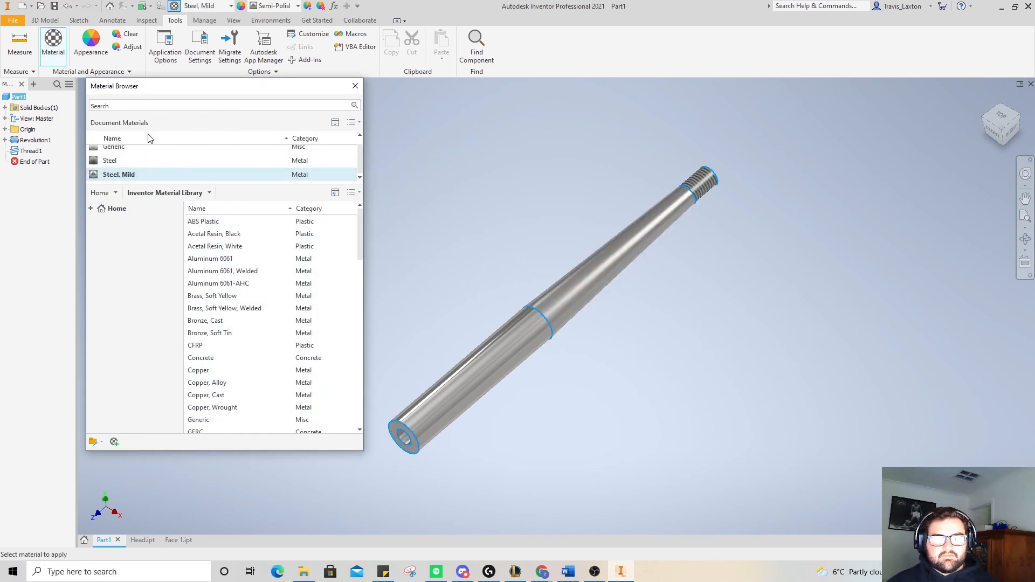
pyautogui.click(355, 86)
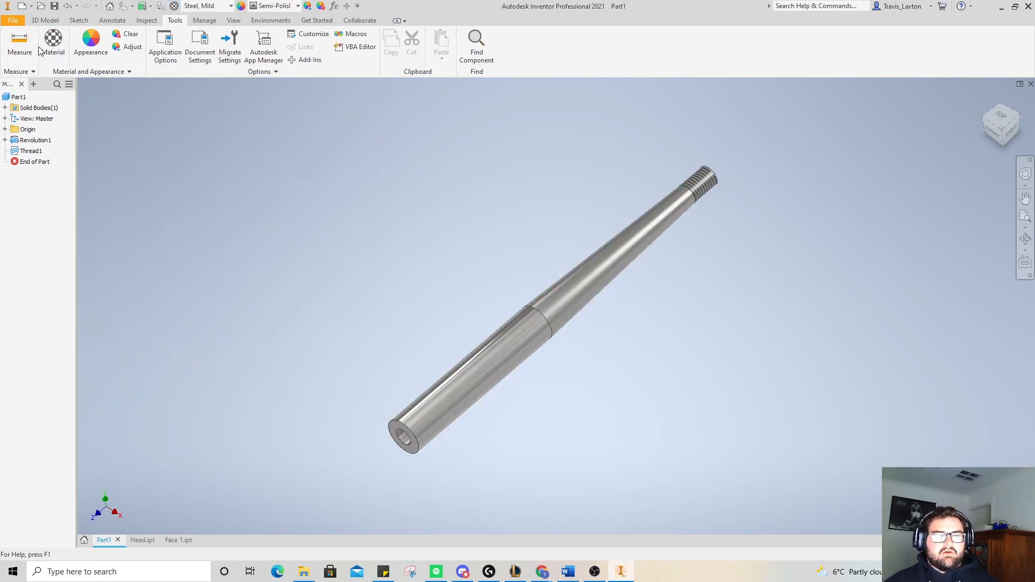
# - Save the first part as Handle in the Soft Faced Hammer folder
pyautogui.click(55, 6)
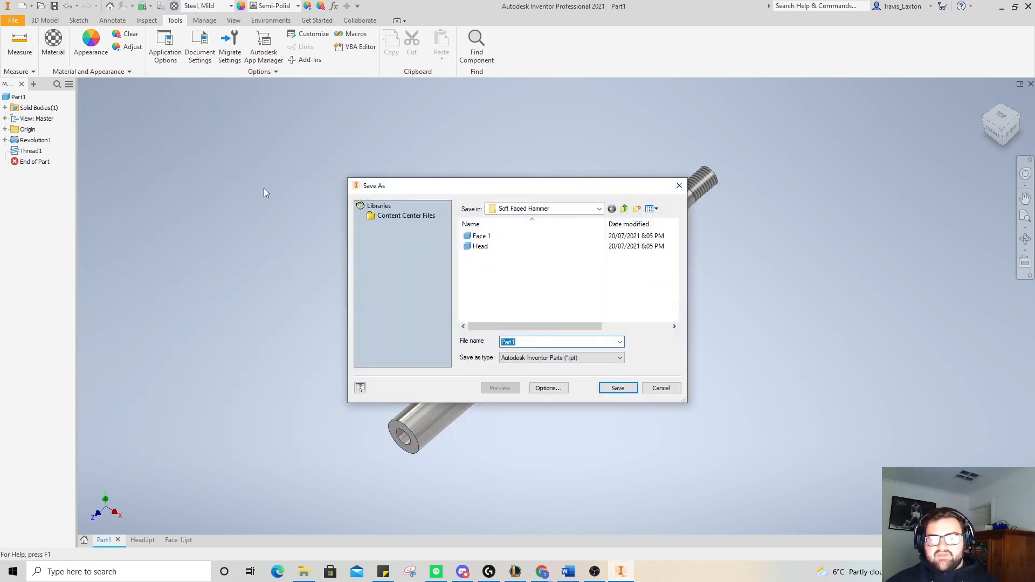
pyautogui.write('Handle')
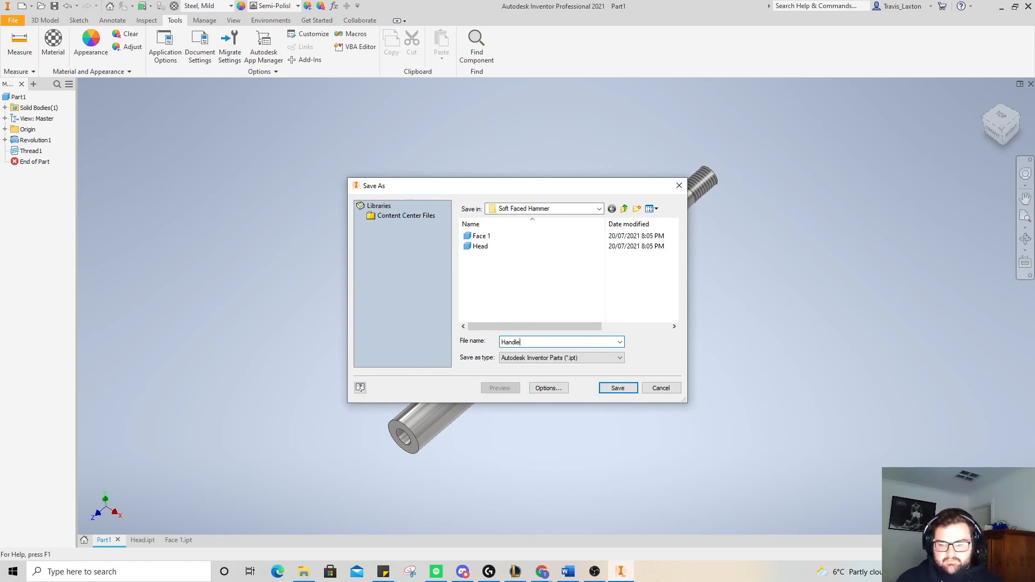
pyautogui.click(614, 388)
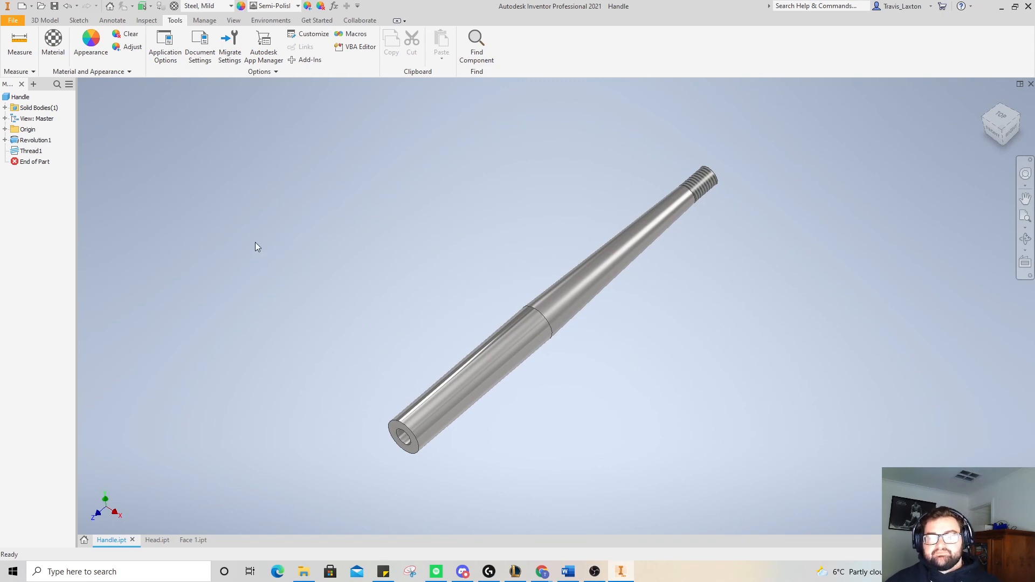
# - Return to Face 1 and assign it the Brass, Soft Yellow material from the Inventor Material Library
pyautogui.click(186, 540)
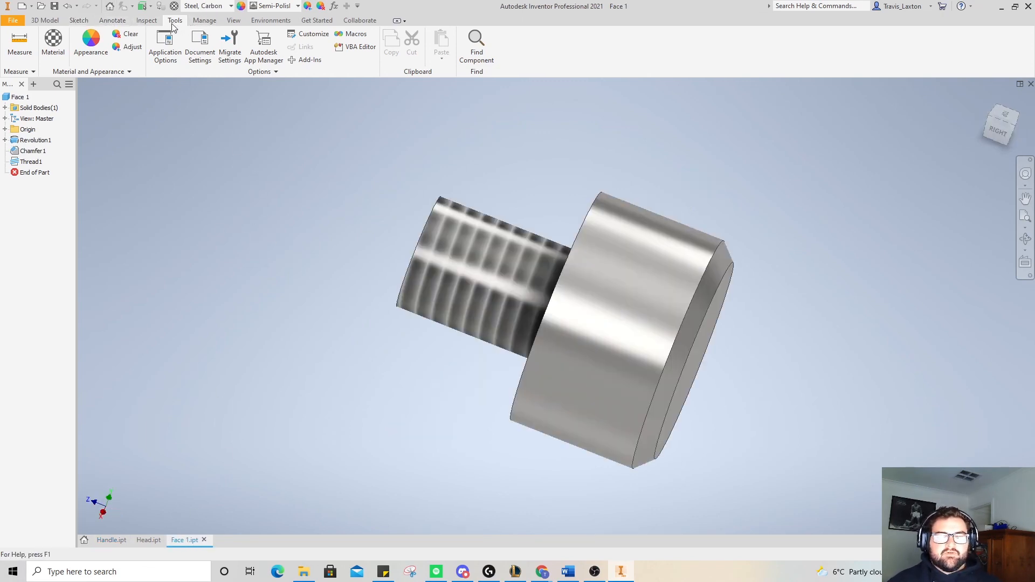
pyautogui.click(53, 51)
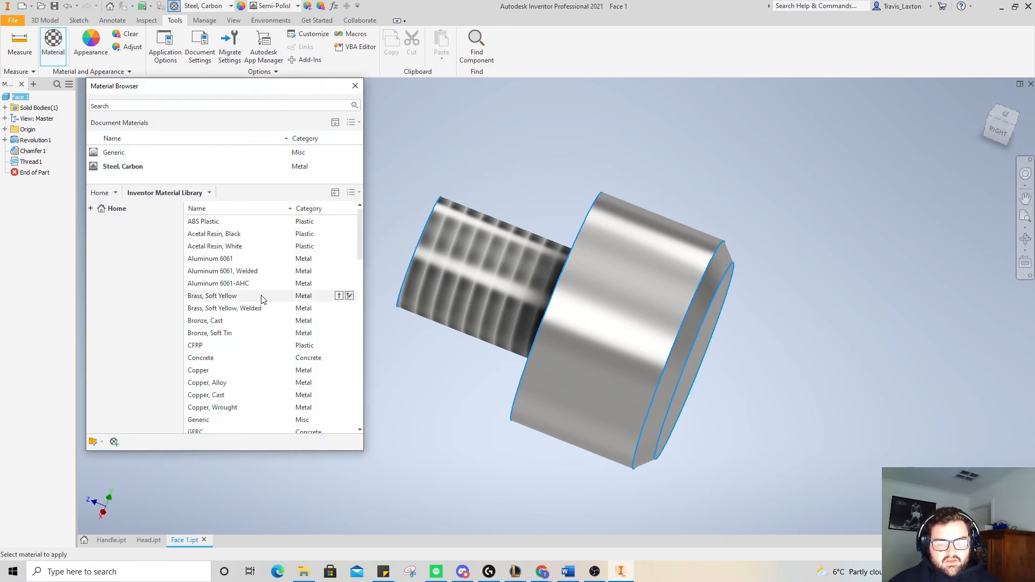
pyautogui.scroll(-2, 262, 299)
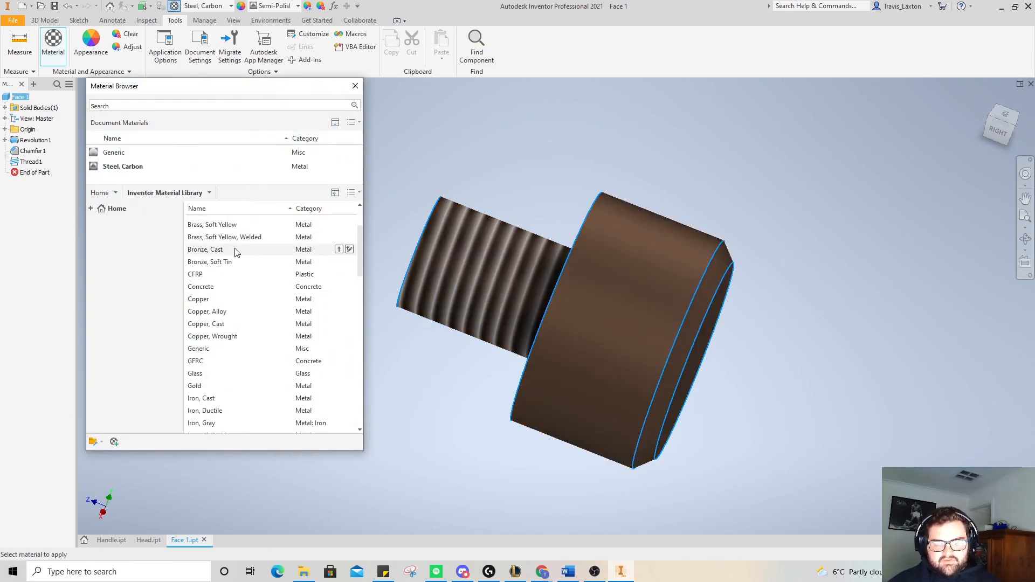
pyautogui.click(231, 249)
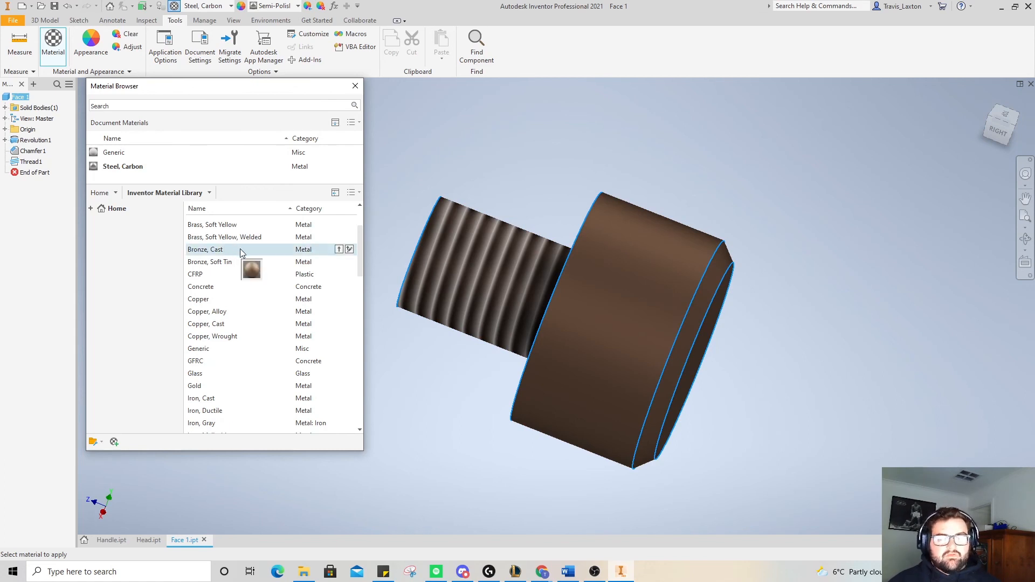
pyautogui.click(225, 226)
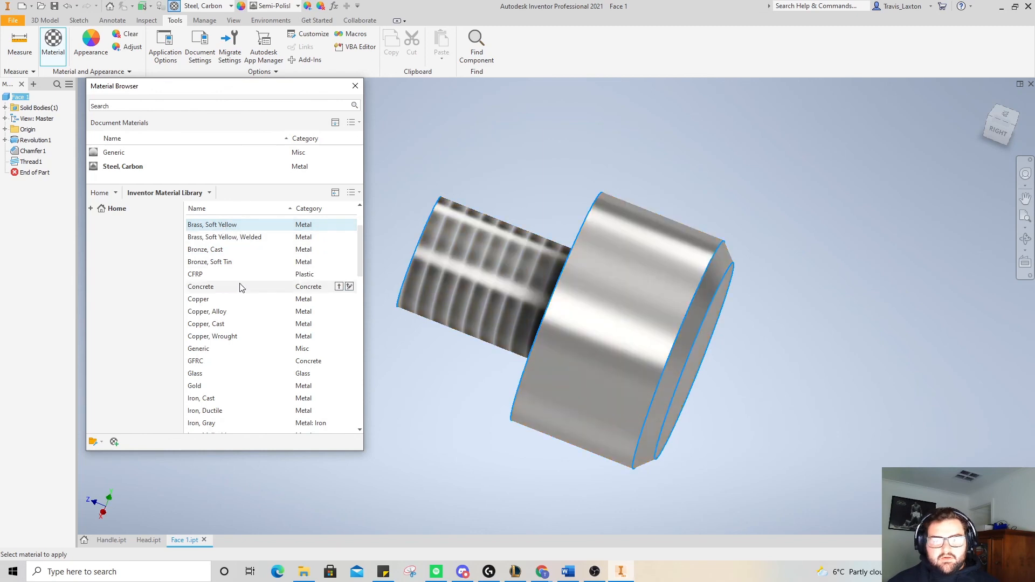
pyautogui.click(340, 225)
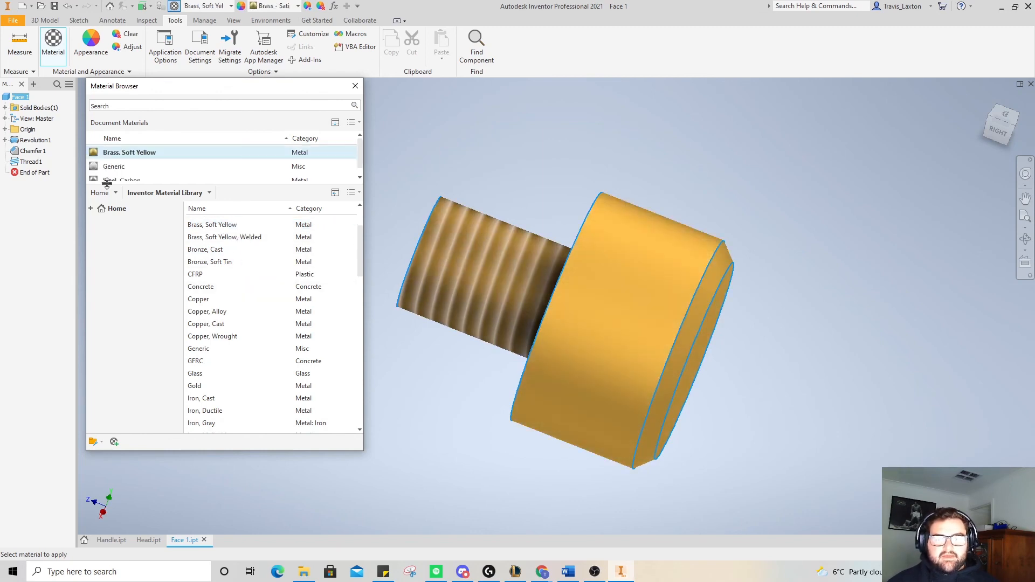
pyautogui.click(355, 86)
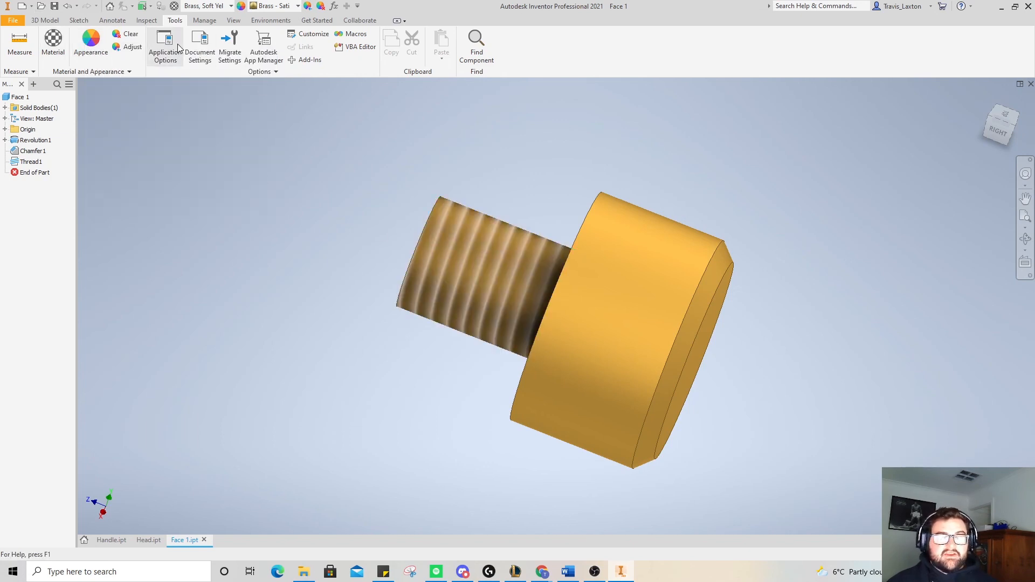
# - Change the hammer face's material to the Steel, Carbon document material
pyautogui.click(53, 48)
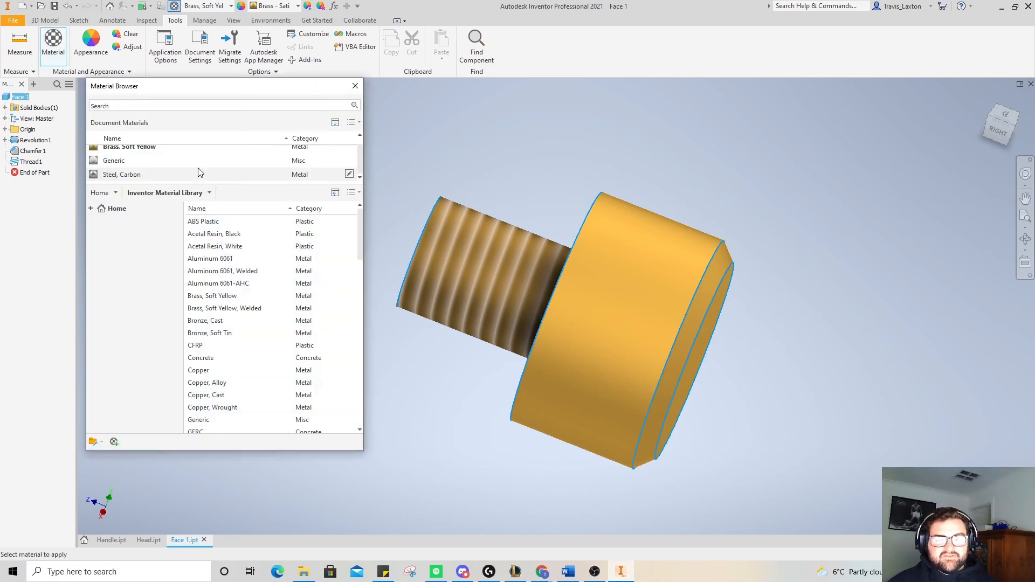
pyautogui.click(133, 176)
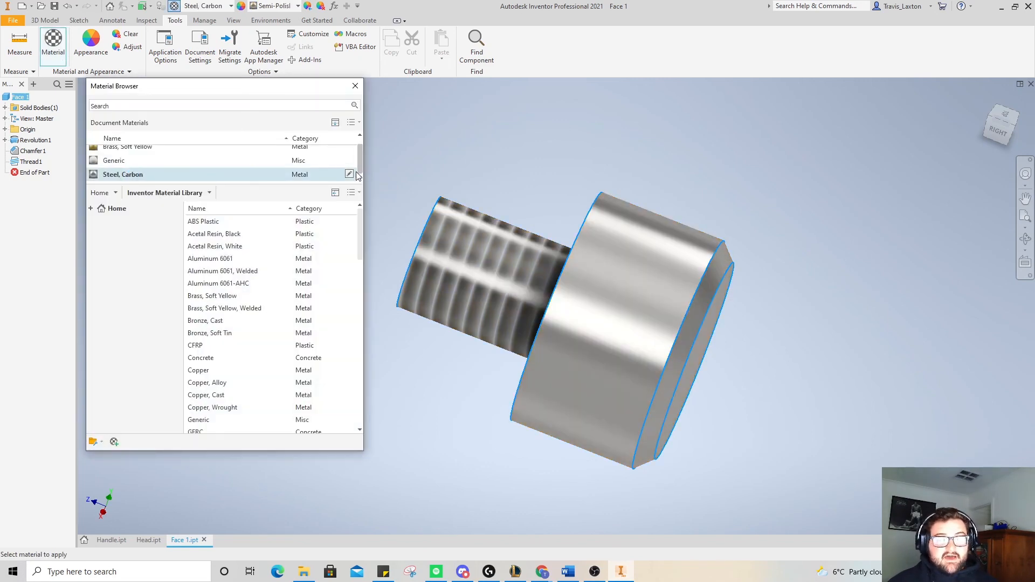
pyautogui.click(355, 86)
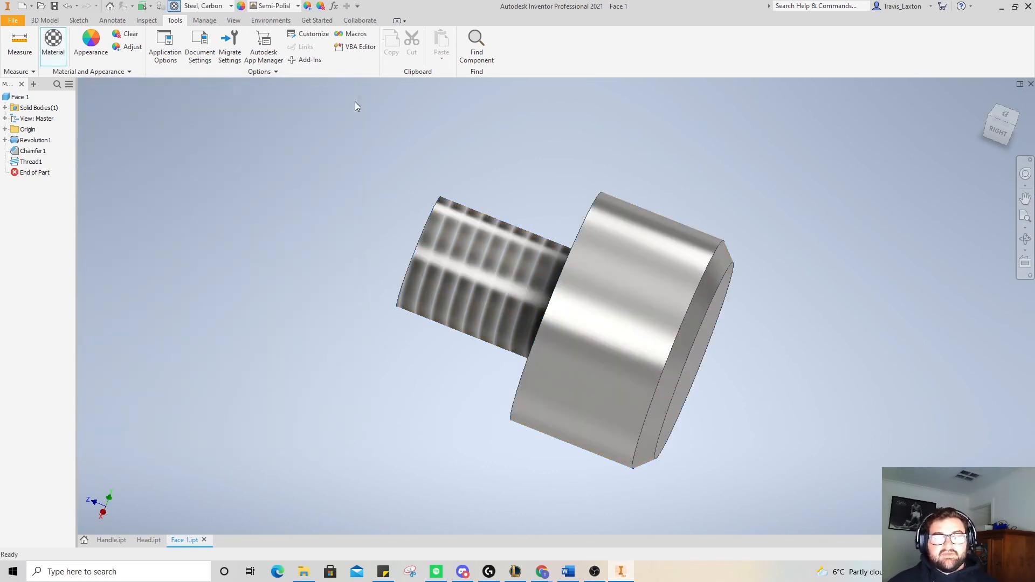
# - Save a copy of the carbon steel face as Face 2 in the Soft Faced Hammer folder
pyautogui.click(12, 21)
pyautogui.click(40, 137)
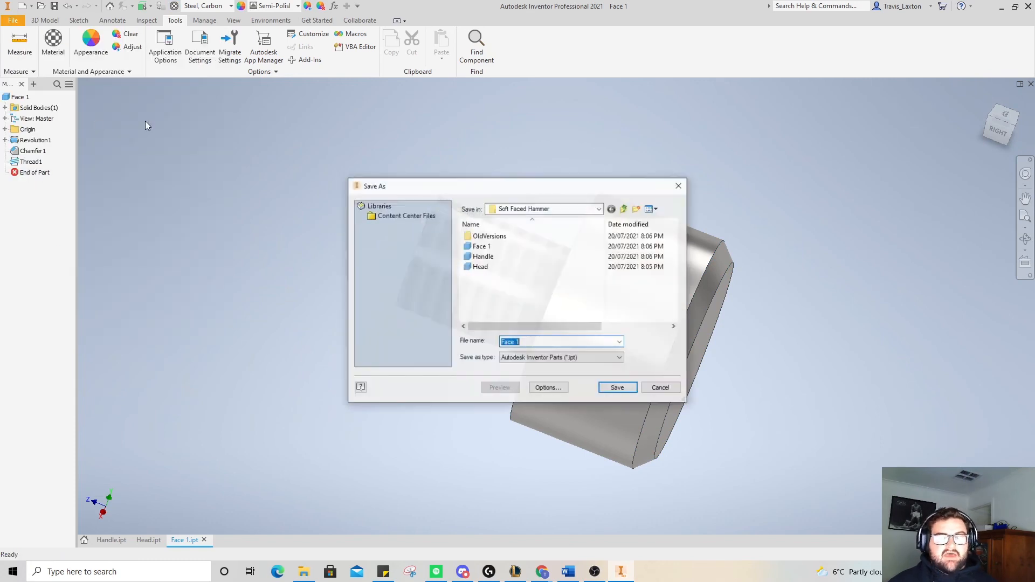
pyautogui.click(525, 342)
pyautogui.write('2')
pyautogui.click(617, 388)
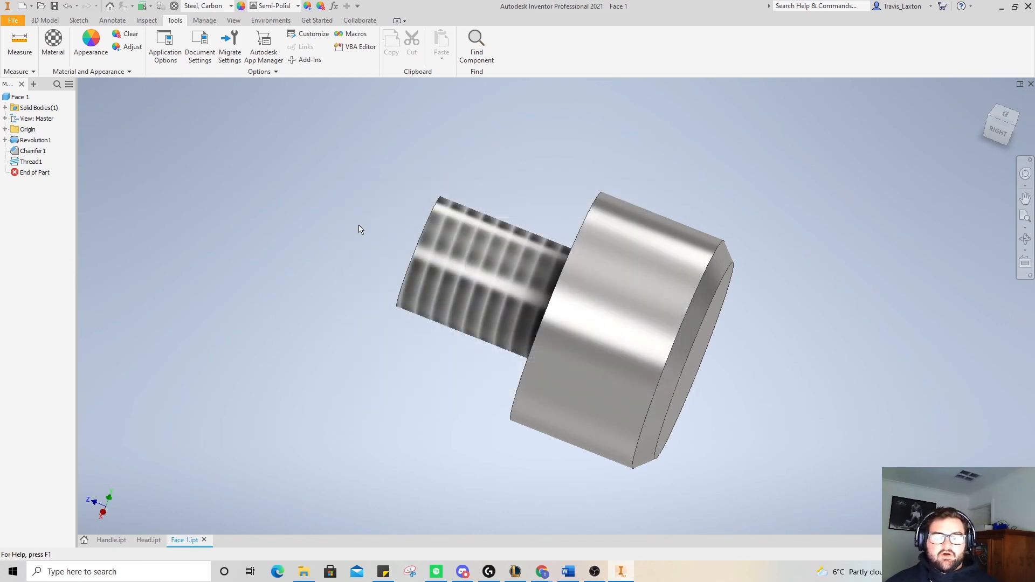
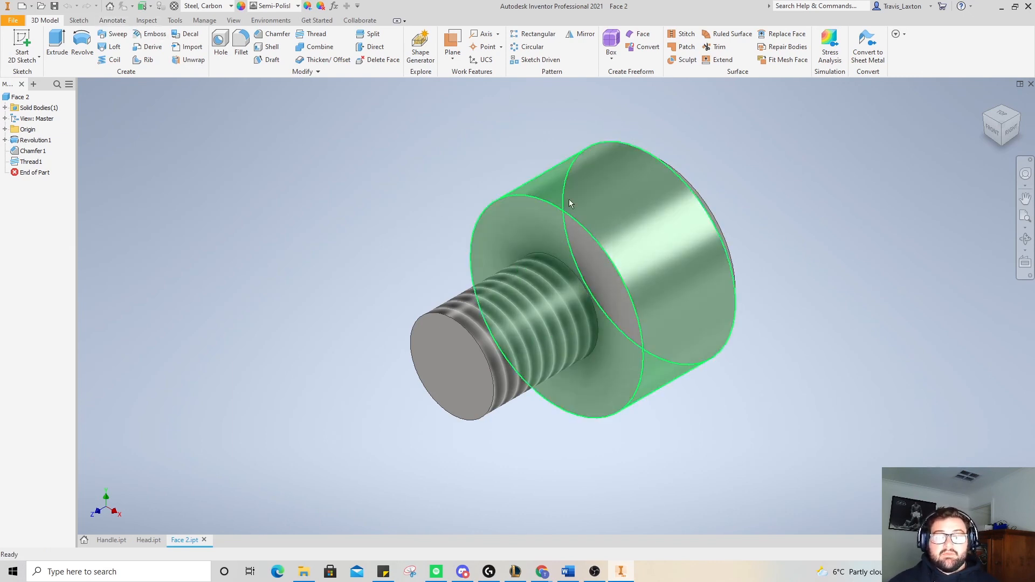
# - Assign the Aluminum 6061 material from the Inventor Material Library to the open Face 2 part
pyautogui.click(175, 20)
pyautogui.click(52, 46)
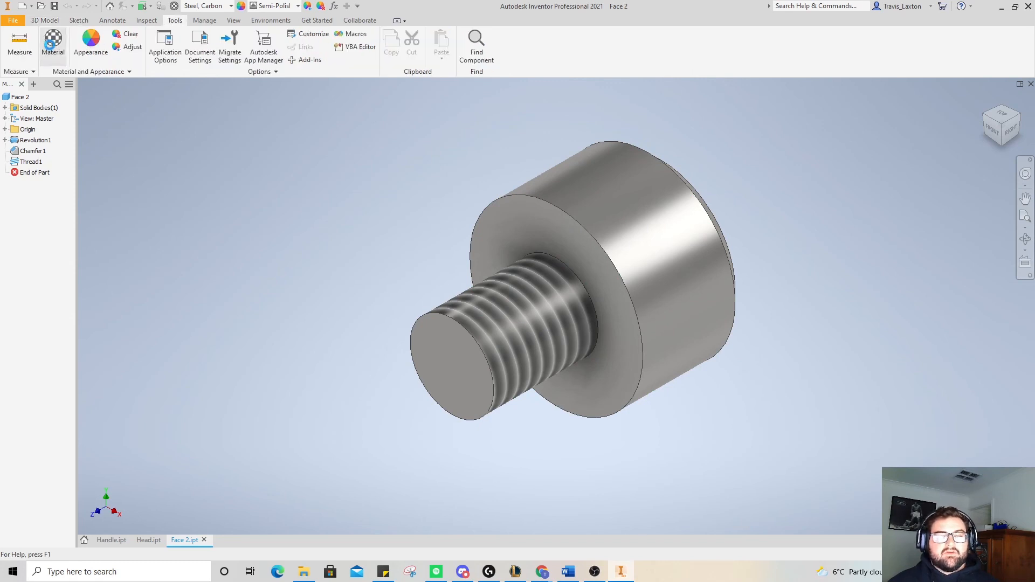
pyautogui.moveTo(269, 256)
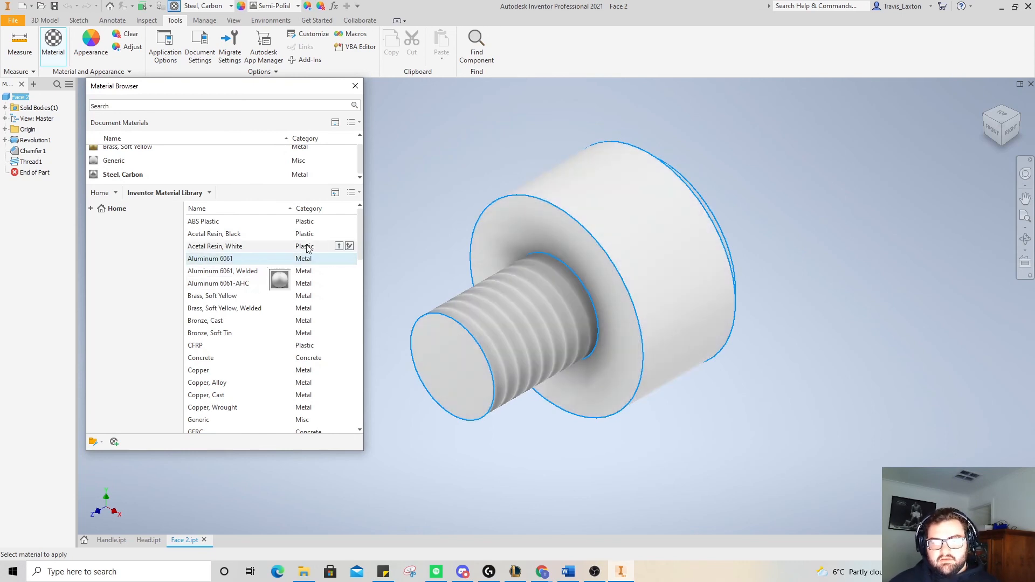
pyautogui.click(339, 259)
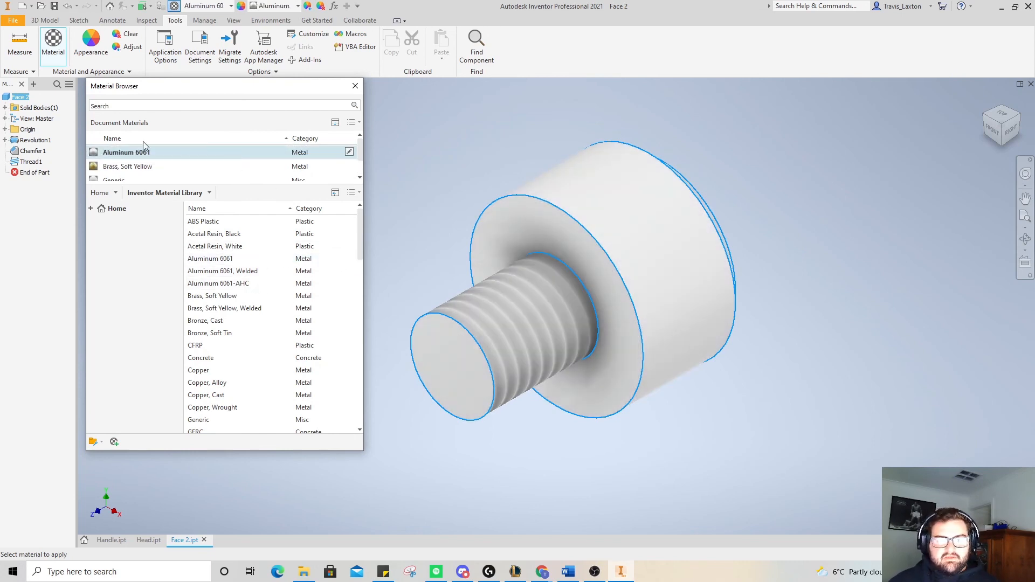
pyautogui.click(356, 85)
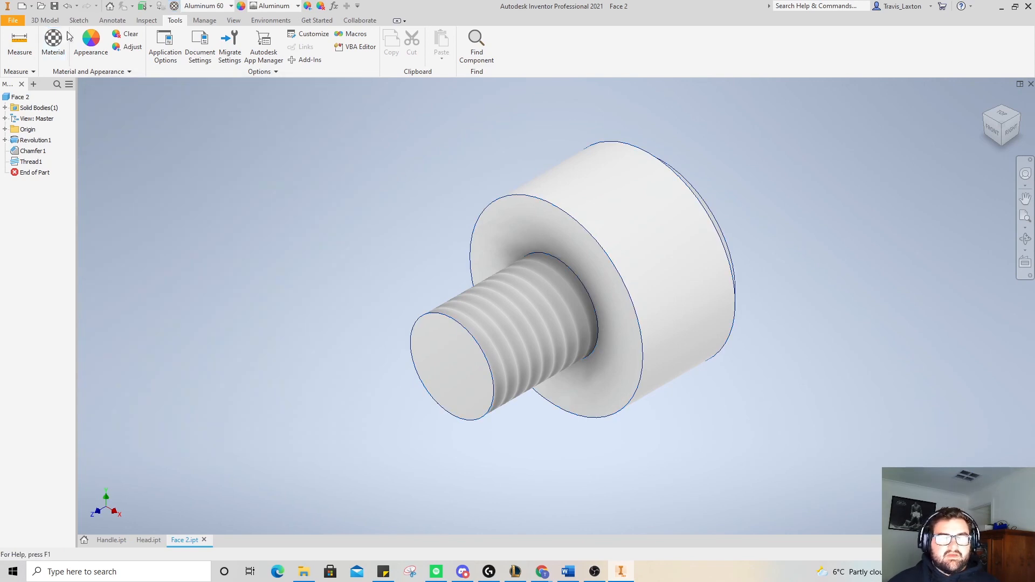
# - Save the aluminum version of the face under the new name Face 3 in the Soft Faced Hammer folder
pyautogui.click(12, 22)
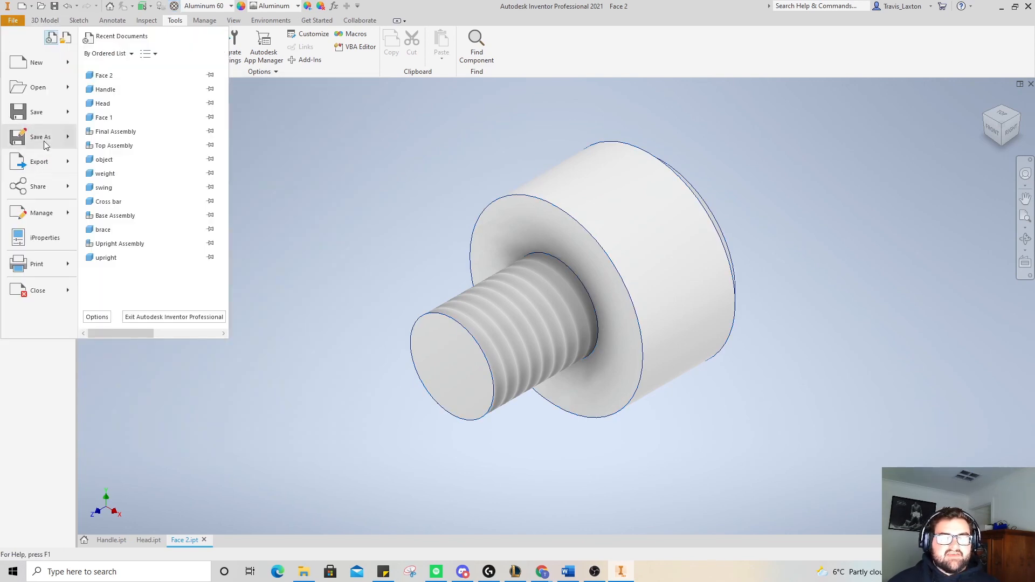
pyautogui.press('Escape')
pyautogui.click(530, 344)
pyautogui.press('BackSpace')
pyautogui.write('3')
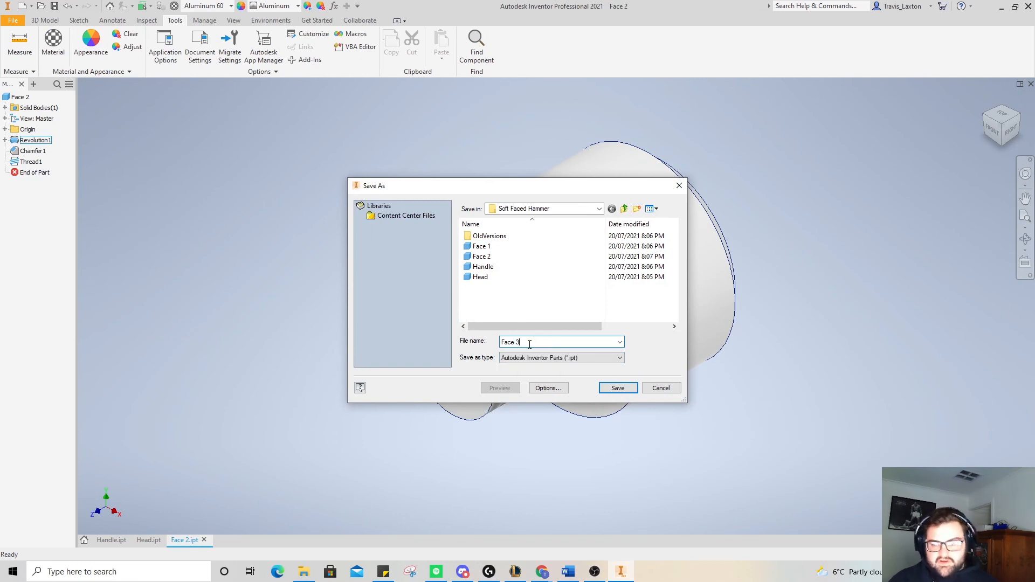
pyautogui.click(618, 388)
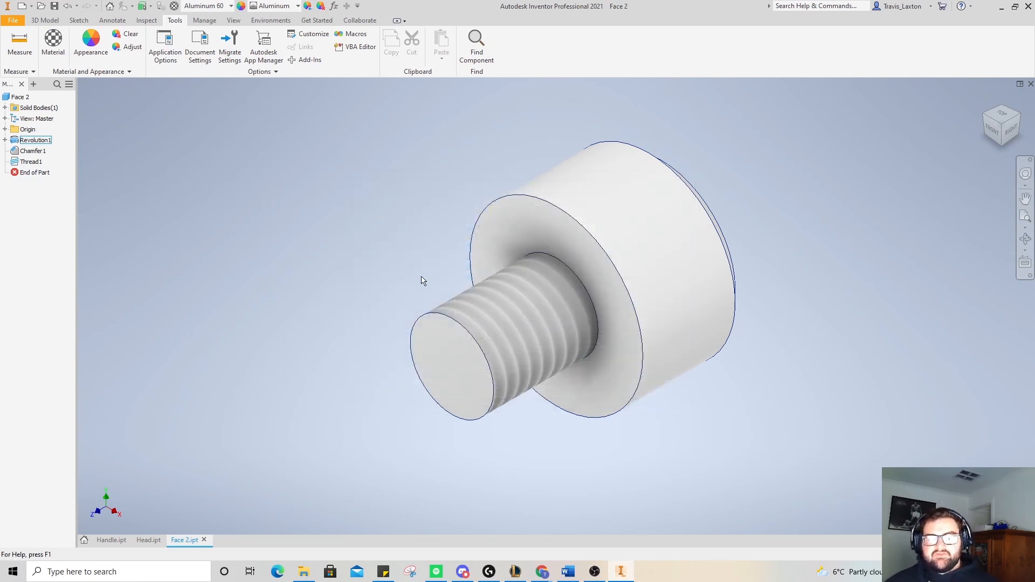